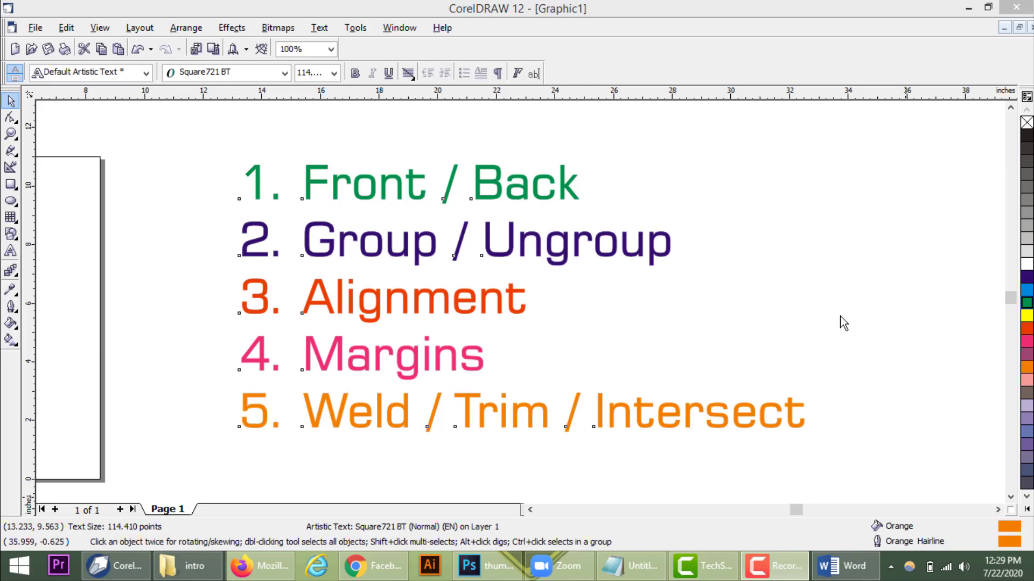
Add the artistic text "TwinCity Institute" in Sitka Banner at 100 pt on the empty area left of the page
left_click(529, 510)
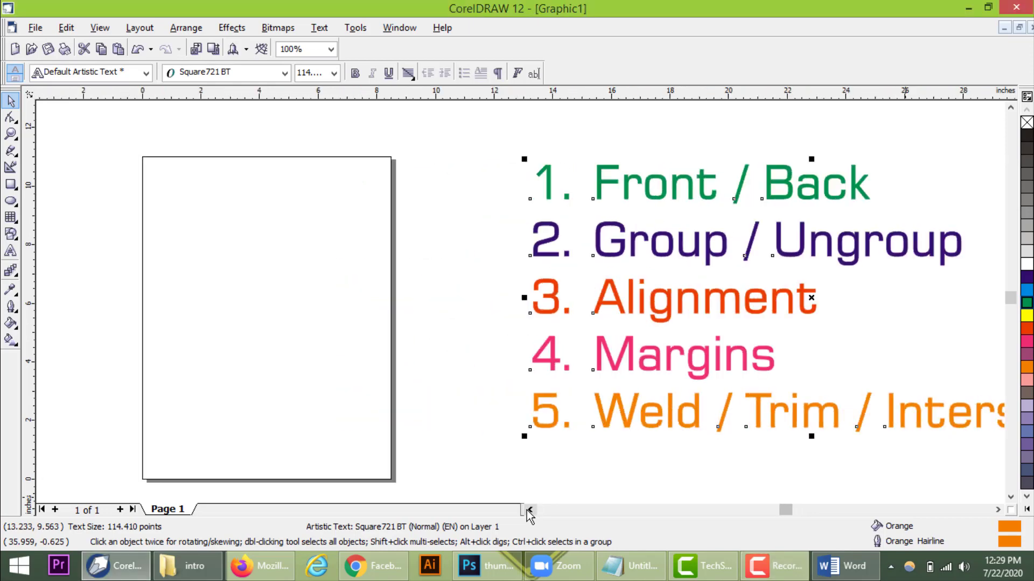
left_click_drag(527, 510, 527, 510)
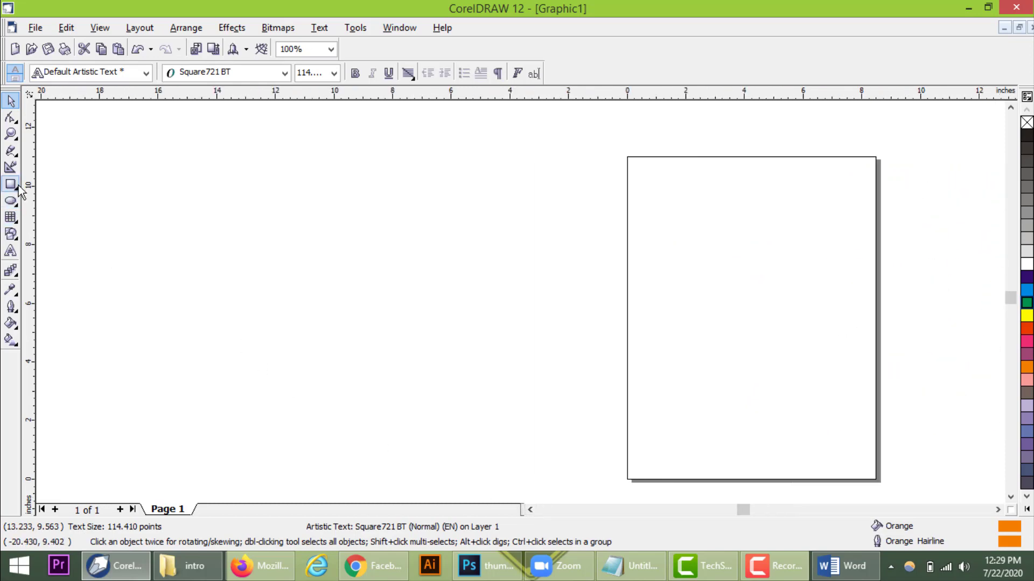
left_click(10, 252)
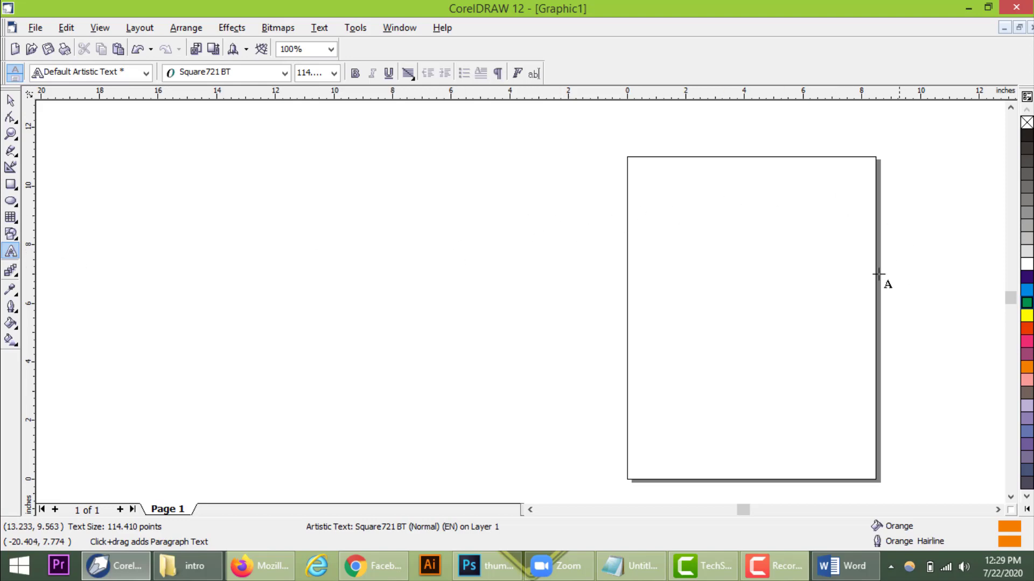
left_click(245, 235)
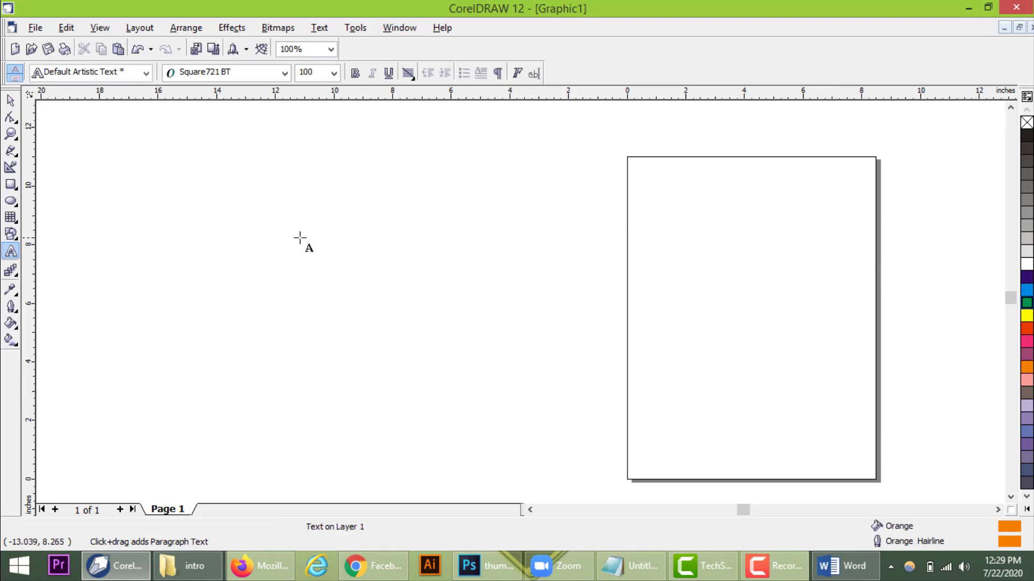
left_click(284, 73)
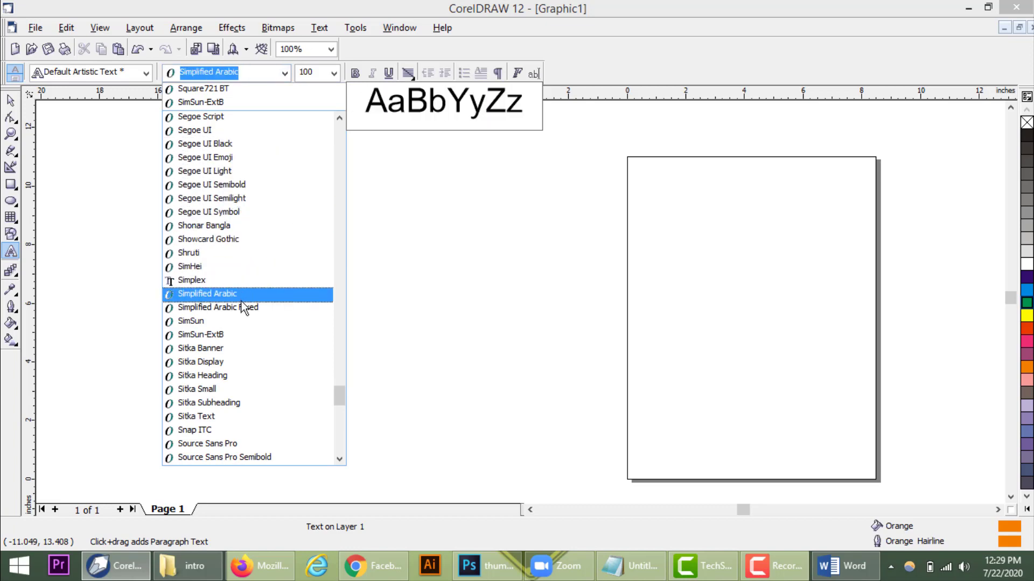
left_click(232, 348)
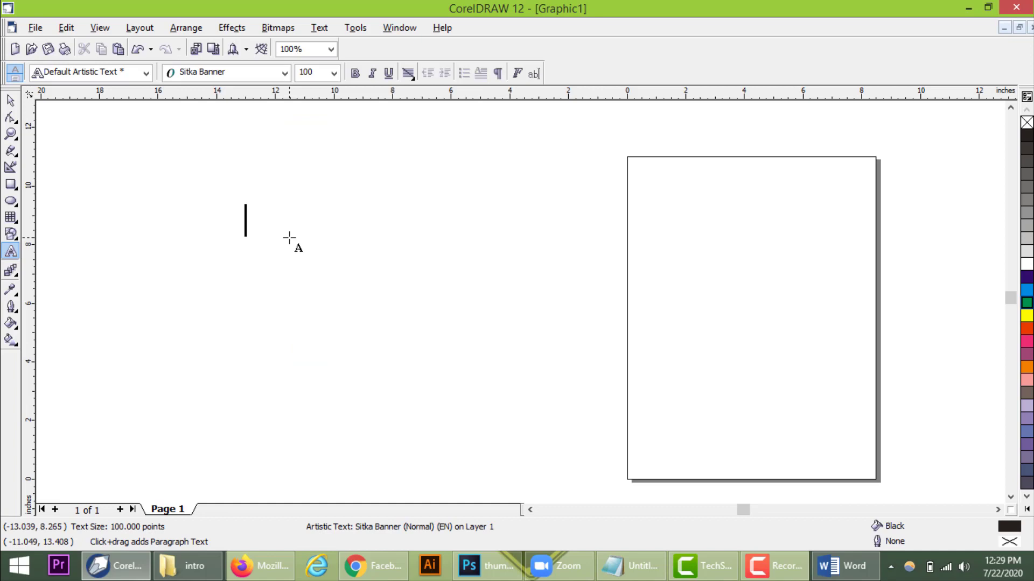
type("TwinCity")
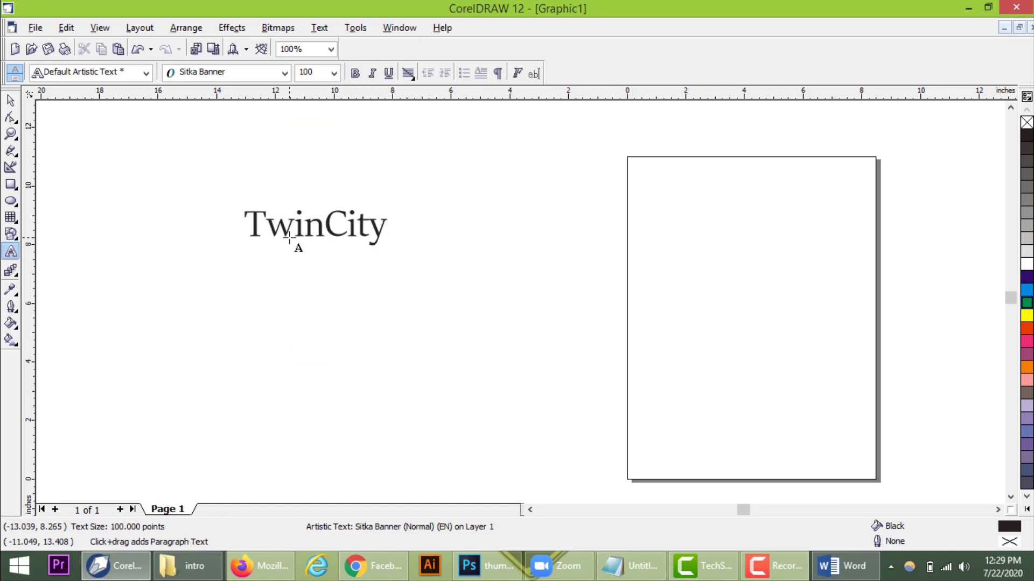
type(" Institut")
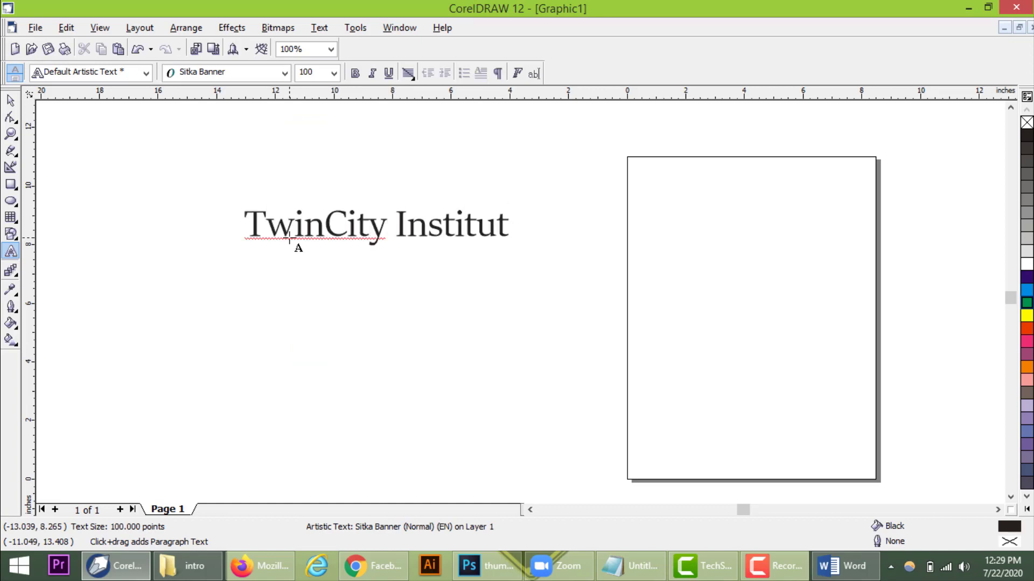
type("e")
key("ctrl+space")
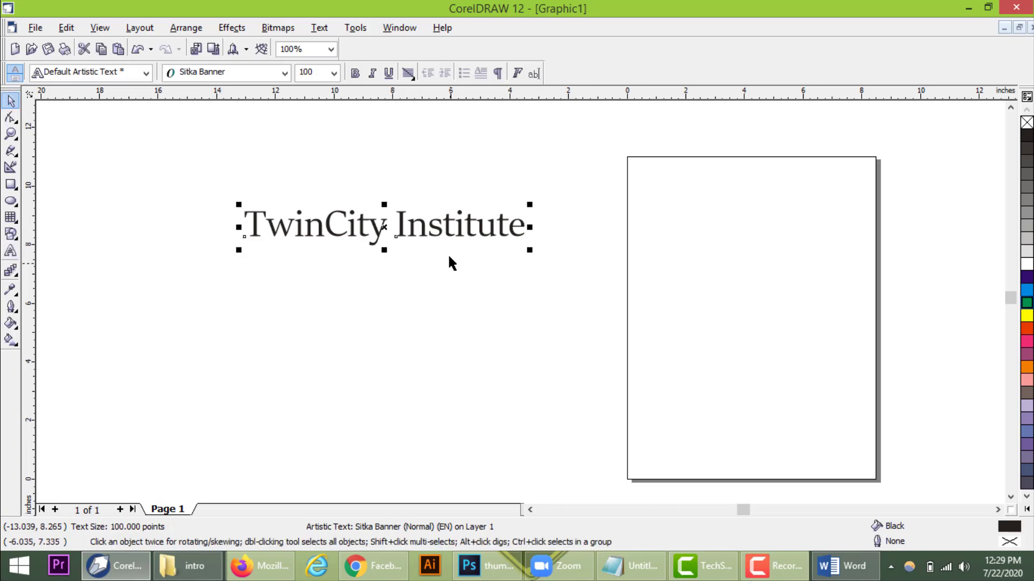
left_click_drag(377, 231, 342, 192)
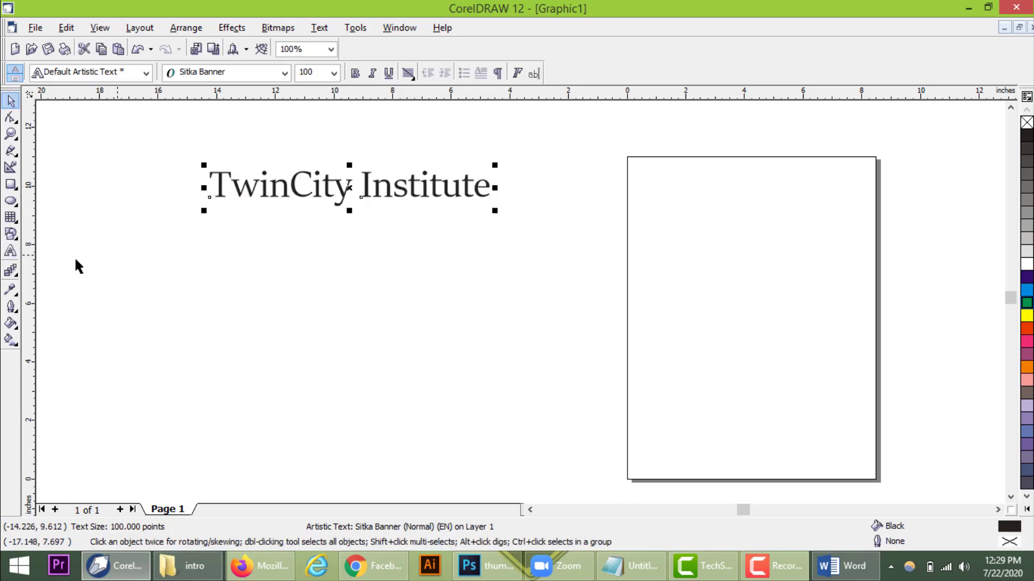
Draw a double-headed horizontal arrow about 18 by 5.5 inches below the text and give it a red fill and outline
left_click(9, 236)
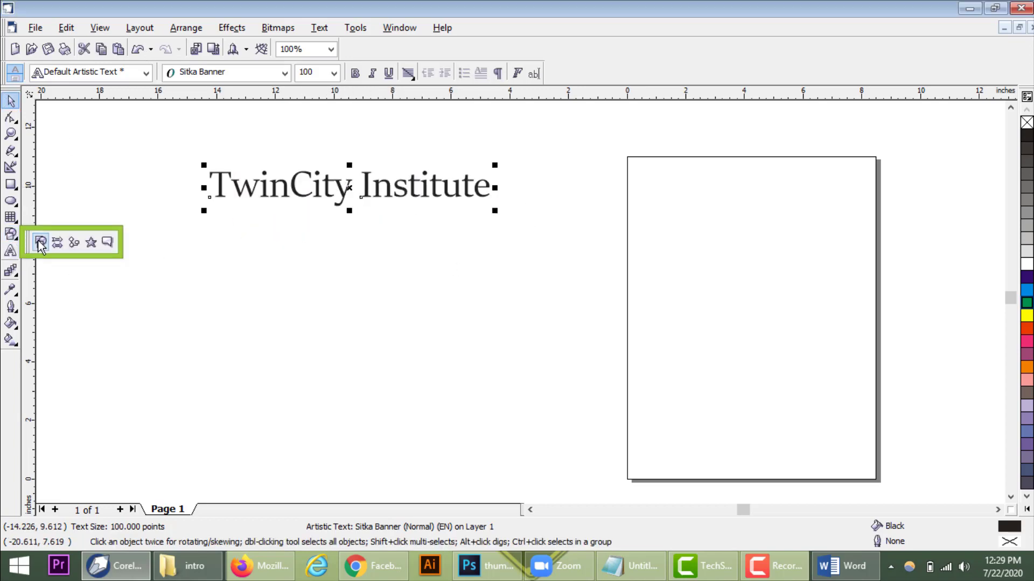
left_click(57, 243)
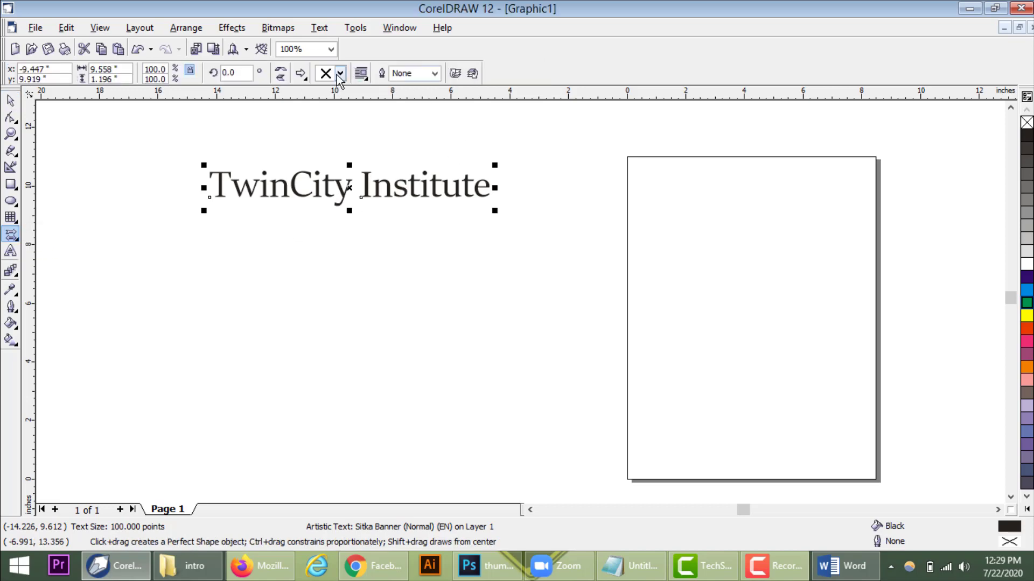
left_click(301, 74)
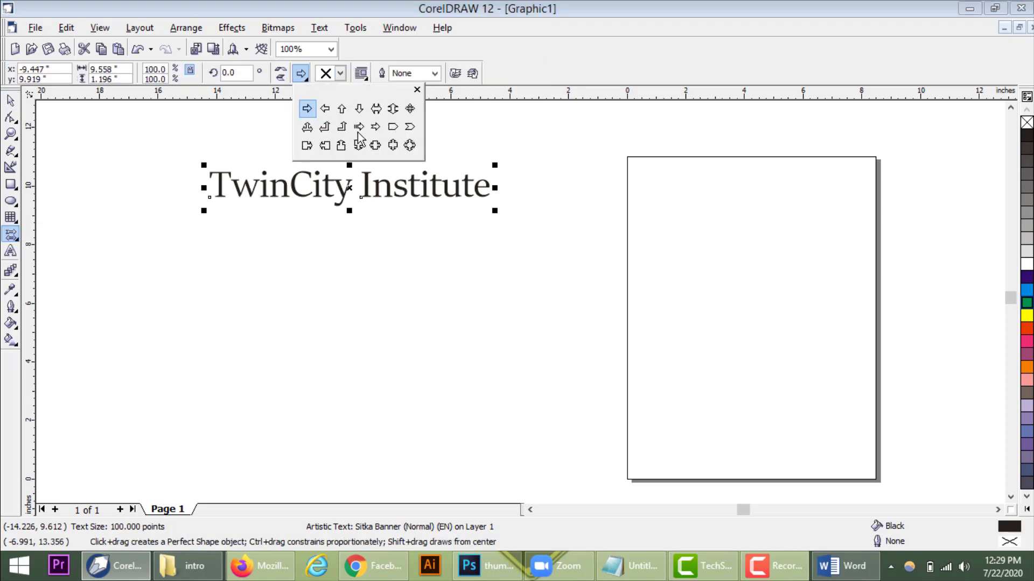
left_click(376, 108)
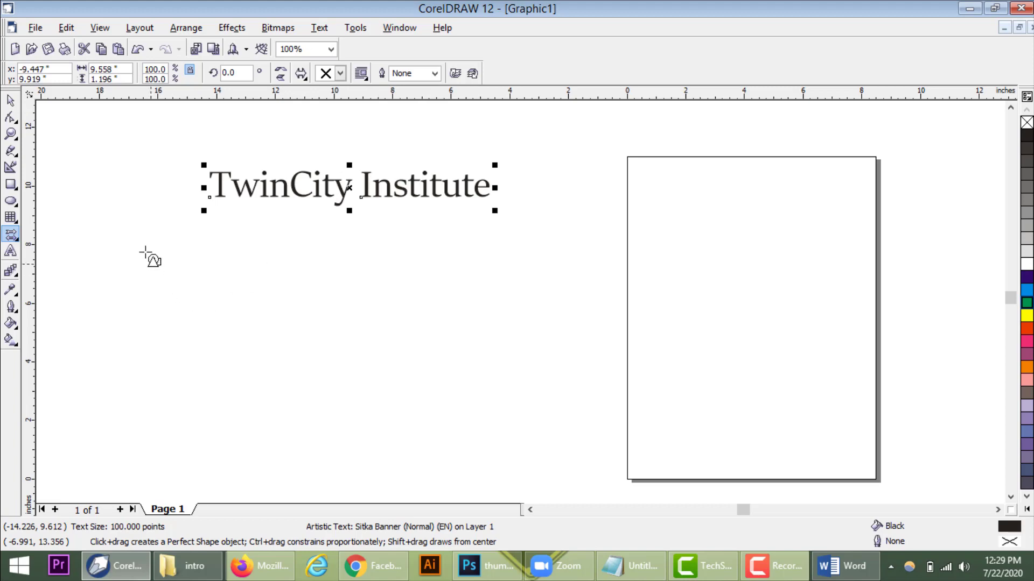
left_click_drag(145, 243, 678, 410)
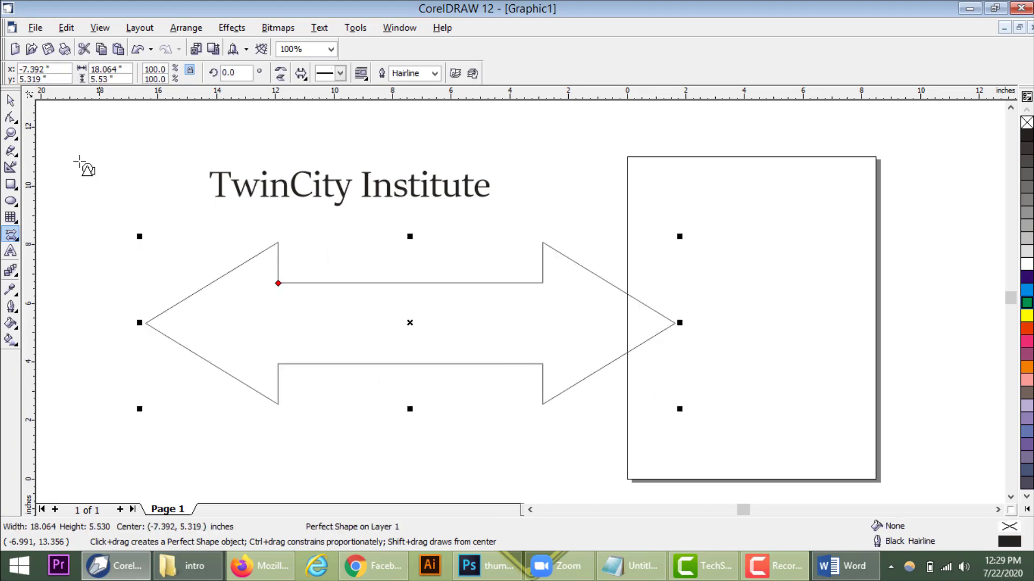
left_click(11, 100)
left_click_drag(522, 321, 496, 318)
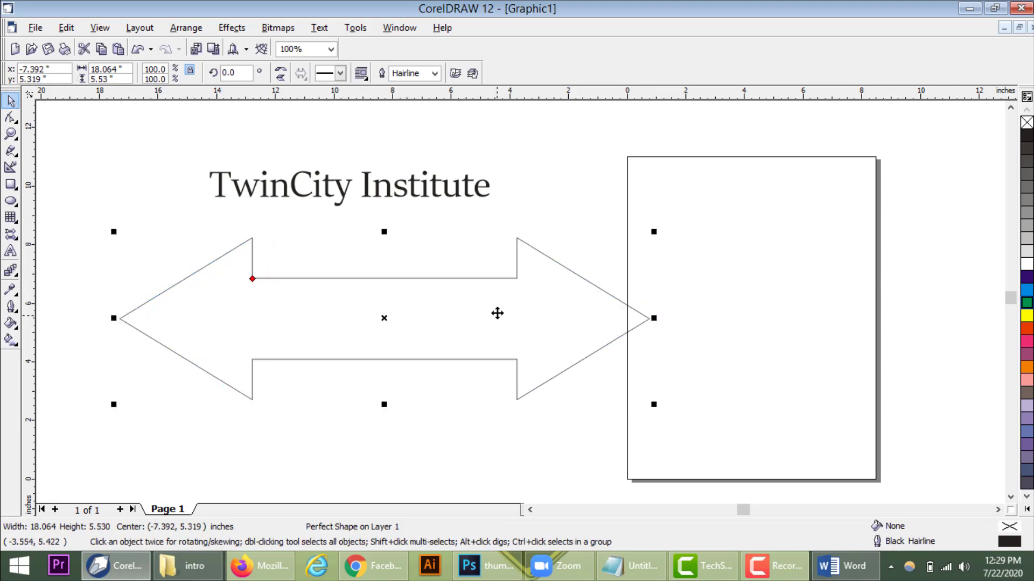
left_click(1026, 329)
right_click(1027, 329)
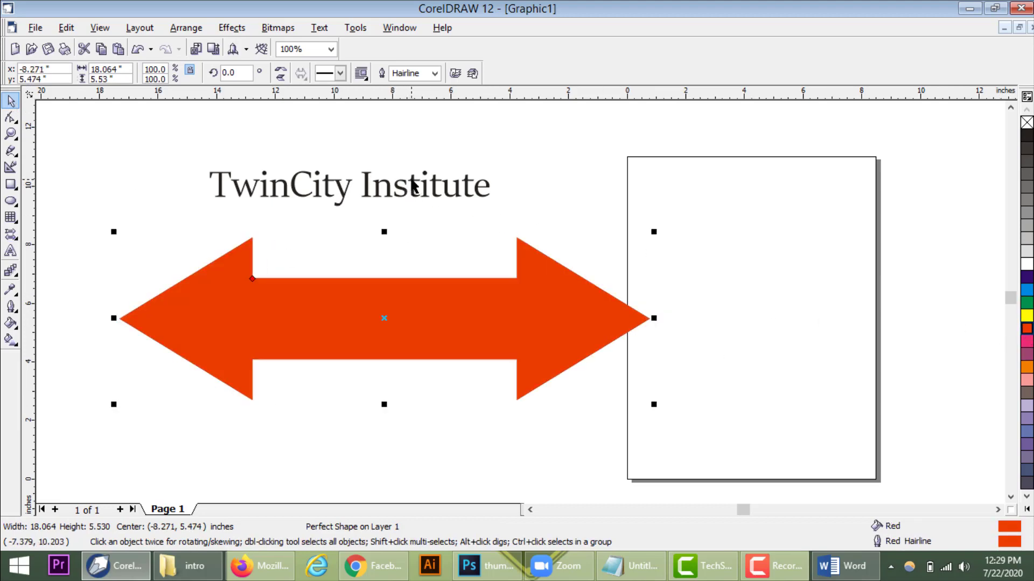
Colour the "TwinCity Institute" text and its outline blue, and move the red arrow up so it overlaps the text
left_click_drag(413, 186, 463, 204)
left_click(1027, 277)
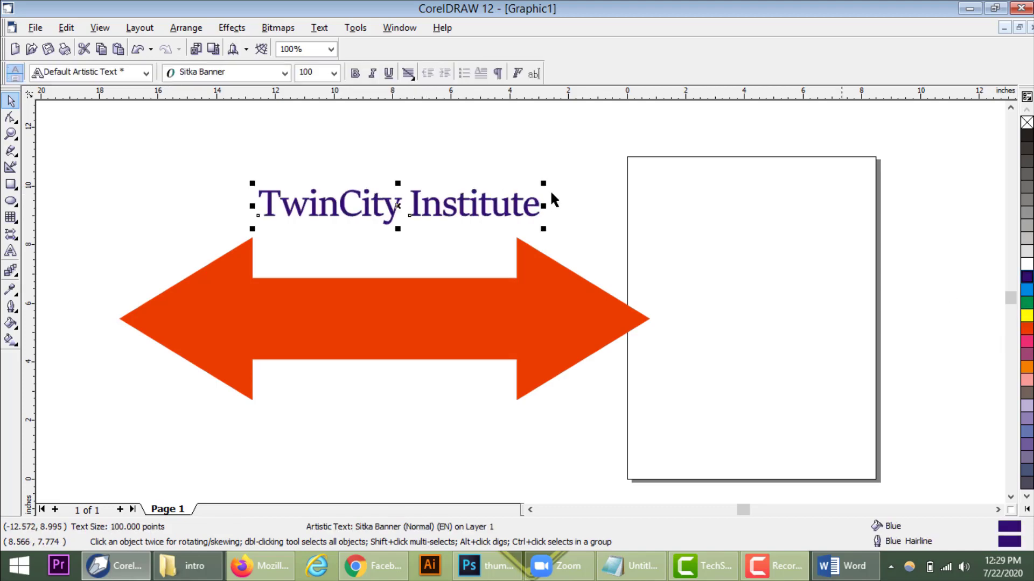
left_click_drag(399, 201, 386, 229)
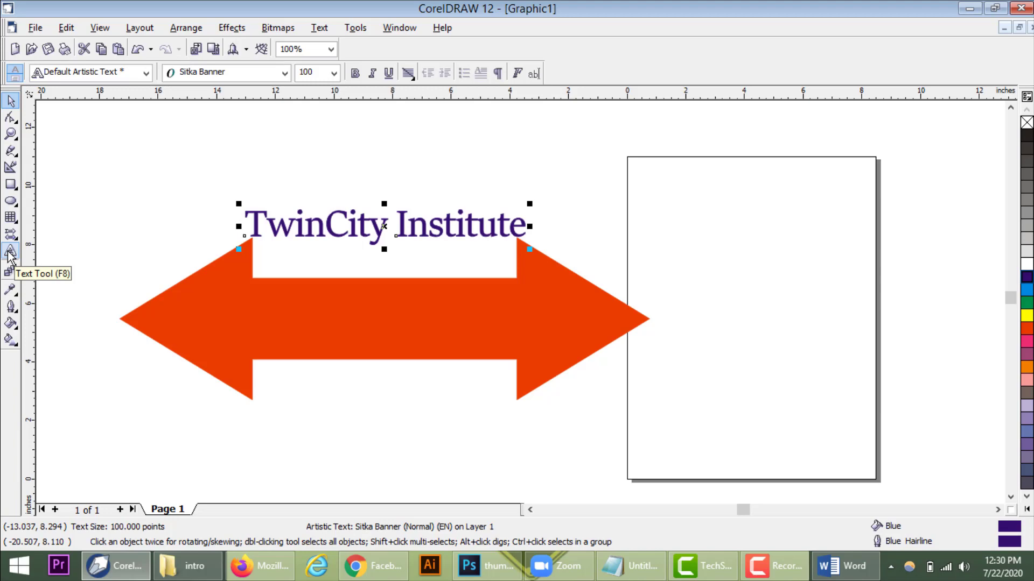
left_click_drag(383, 226, 373, 212)
left_click_drag(379, 307, 442, 261)
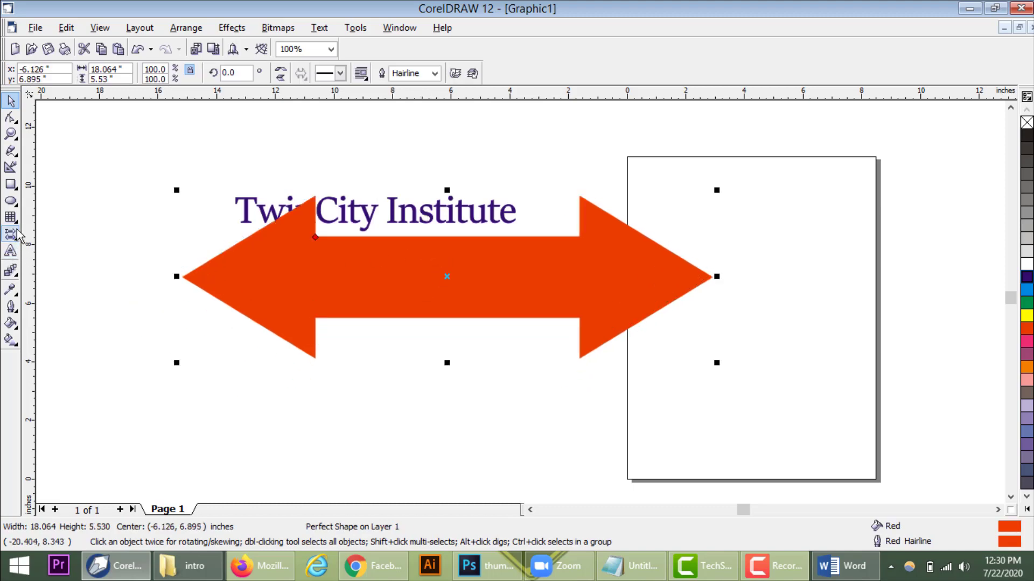
Draw an ellipse about 7.2 by 6.6 inches over the arrow's left head and make its fill and outline yellow
left_click(11, 201)
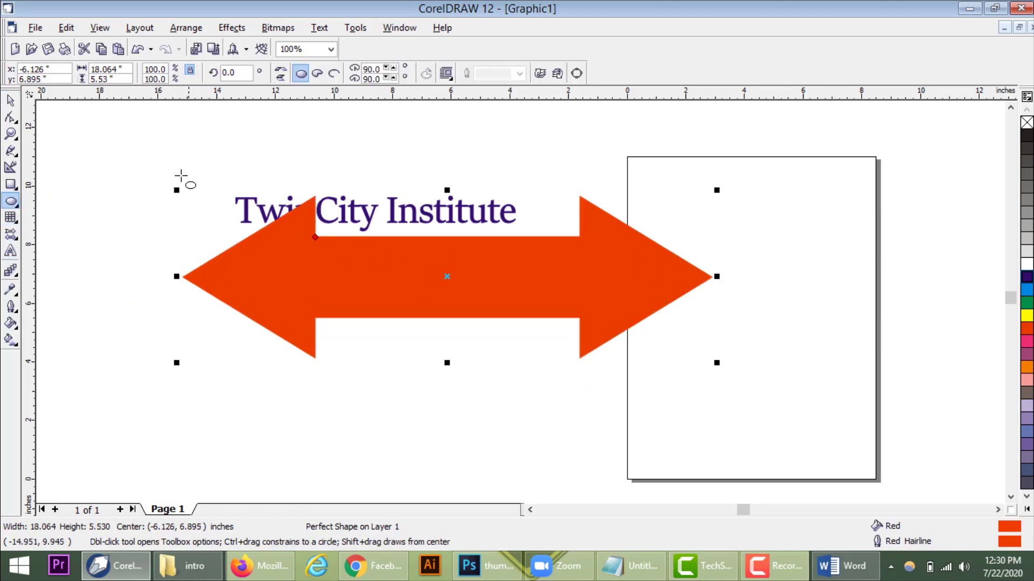
left_click_drag(94, 170, 307, 364)
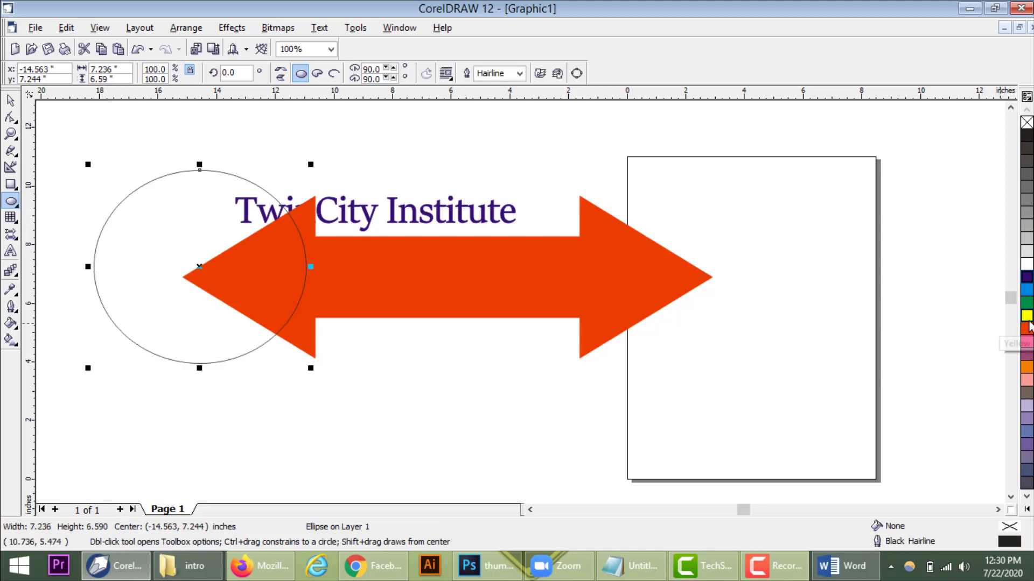
left_click(1027, 317)
right_click(1027, 317)
left_click(10, 100)
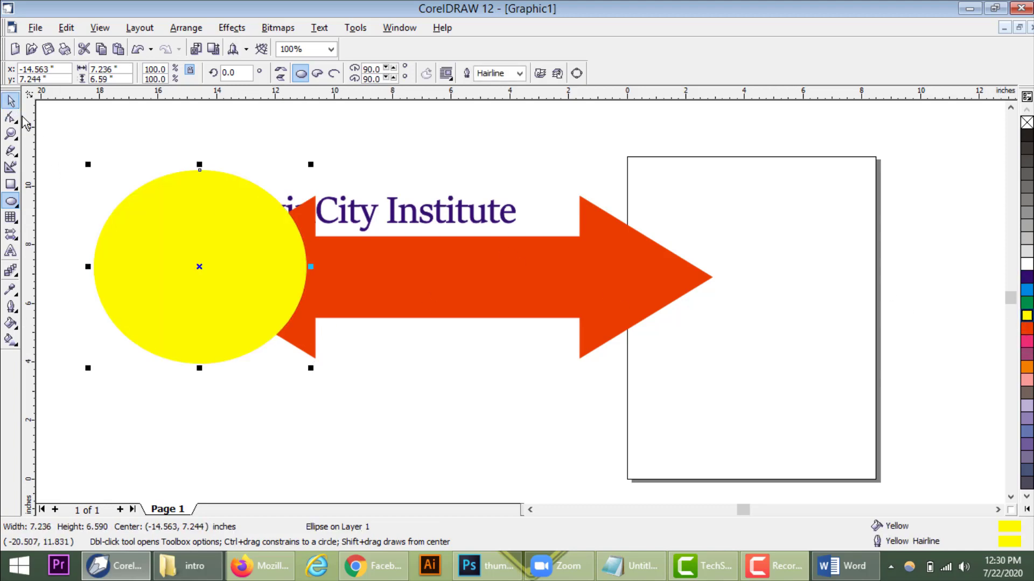
Reposition the yellow ellipse over the arrow's left head and delete it
left_click_drag(234, 293, 175, 365)
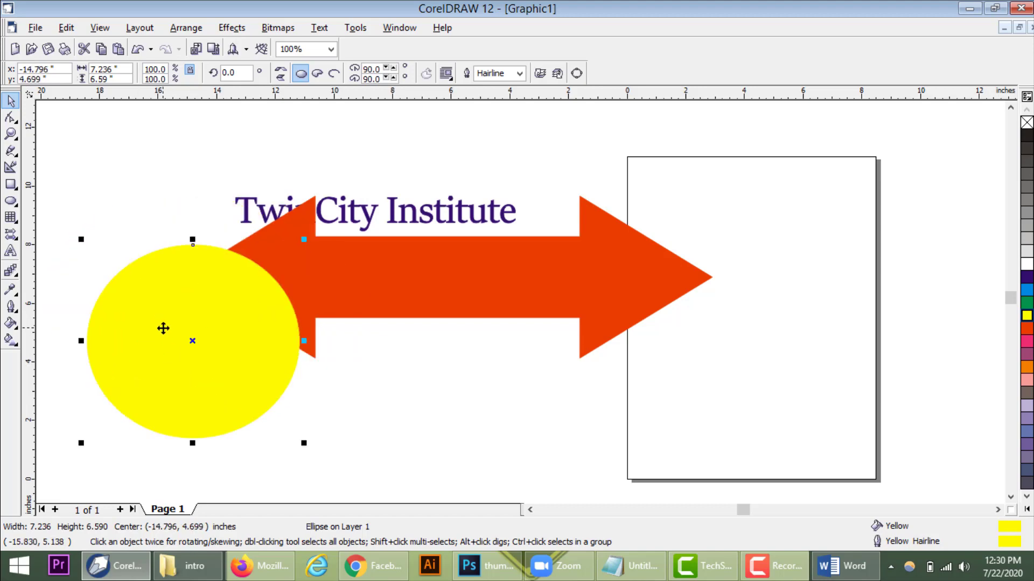
left_click_drag(163, 329, 150, 274)
key("Delete")
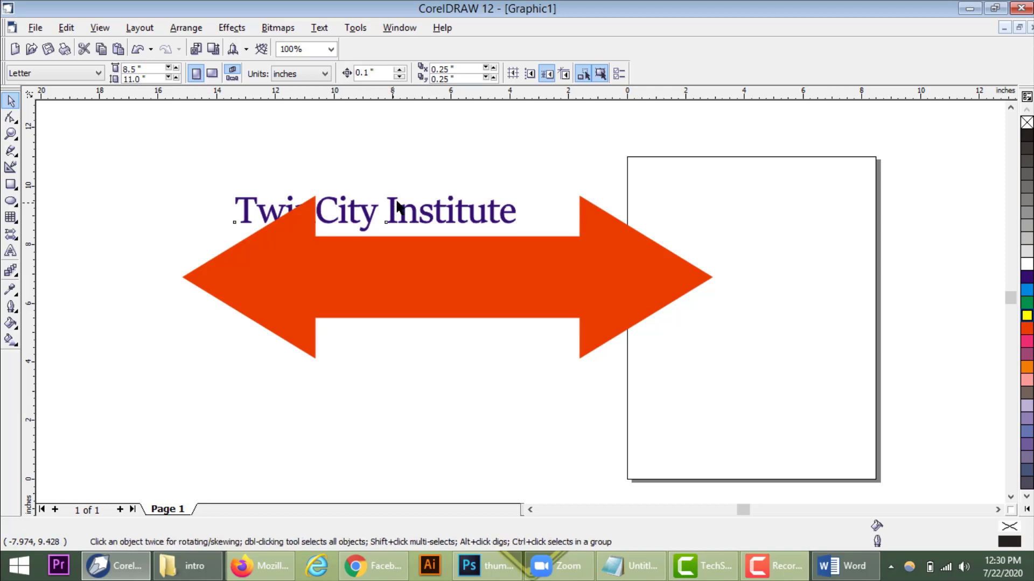
Move the arrow down, place the text across the arrow's upper left edge and bring the text to the front
left_click_drag(397, 209, 420, 198)
left_click_drag(394, 274, 341, 300)
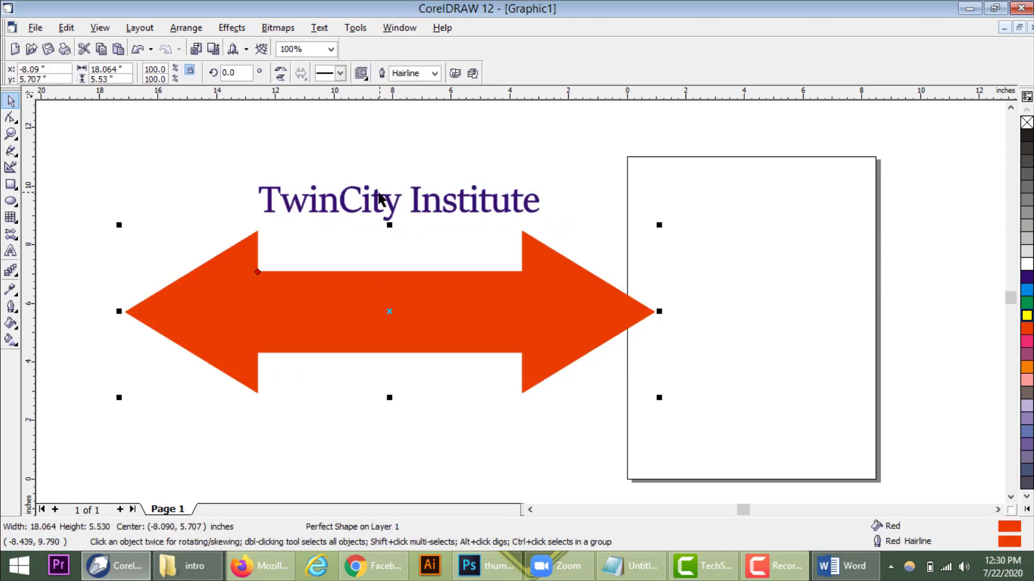
left_click_drag(378, 198, 370, 245)
left_click(344, 245)
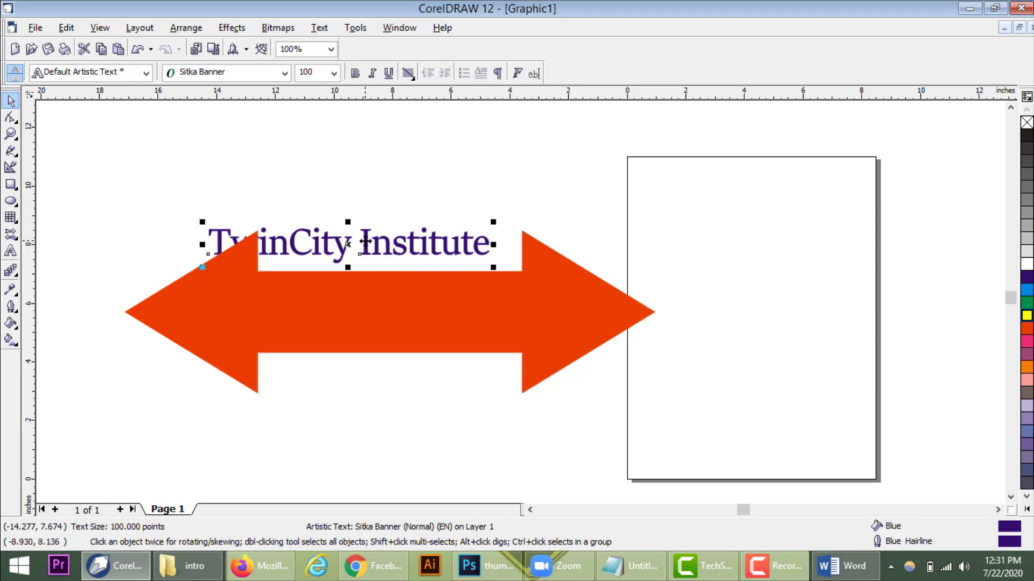
key("shift+Page_Up")
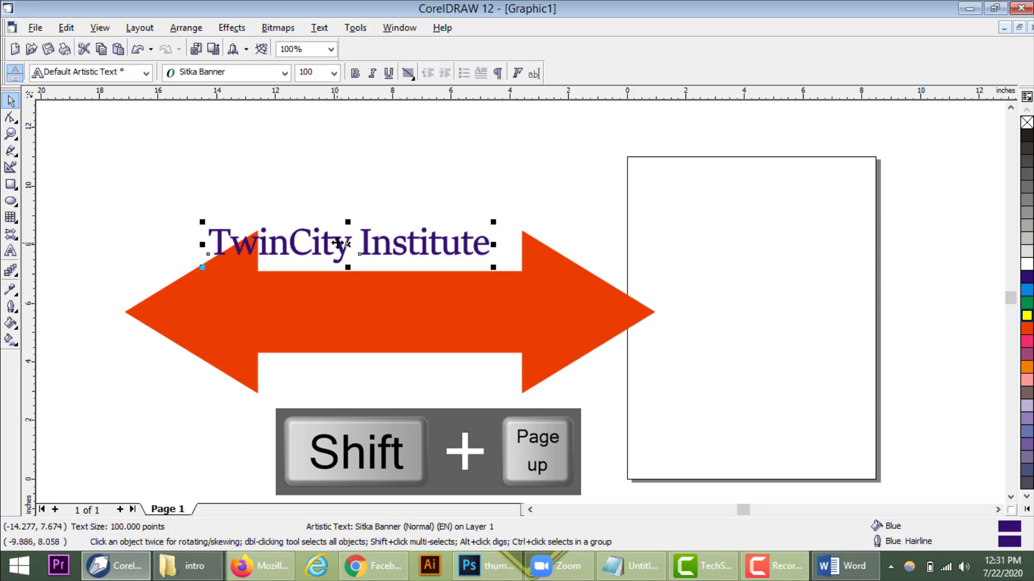
Send the text to the back, behind the red arrow, and shift it slightly along the arrow's upper edge
left_click_drag(355, 258, 307, 253)
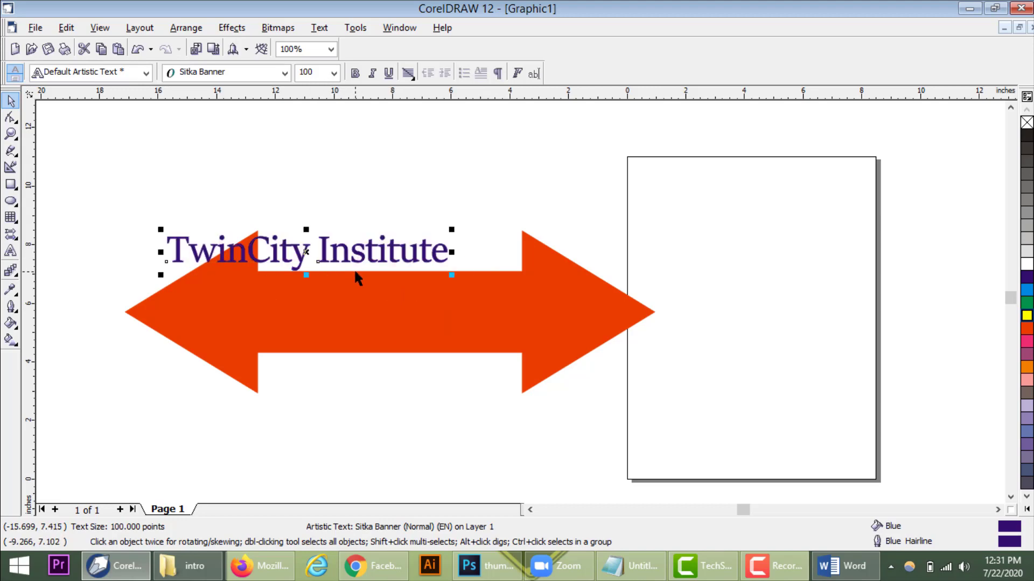
key("shift+Next")
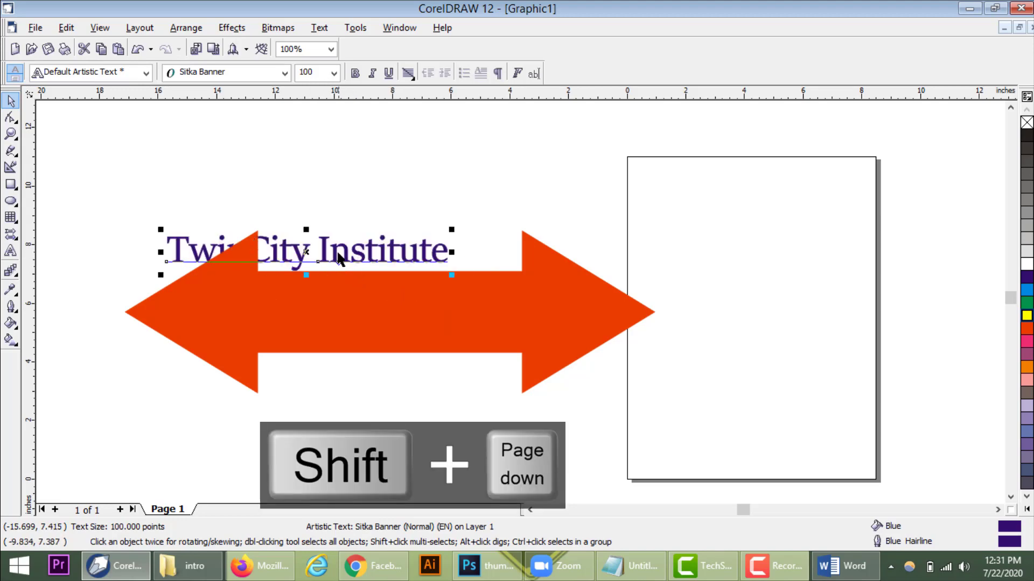
left_click_drag(307, 249, 331, 254)
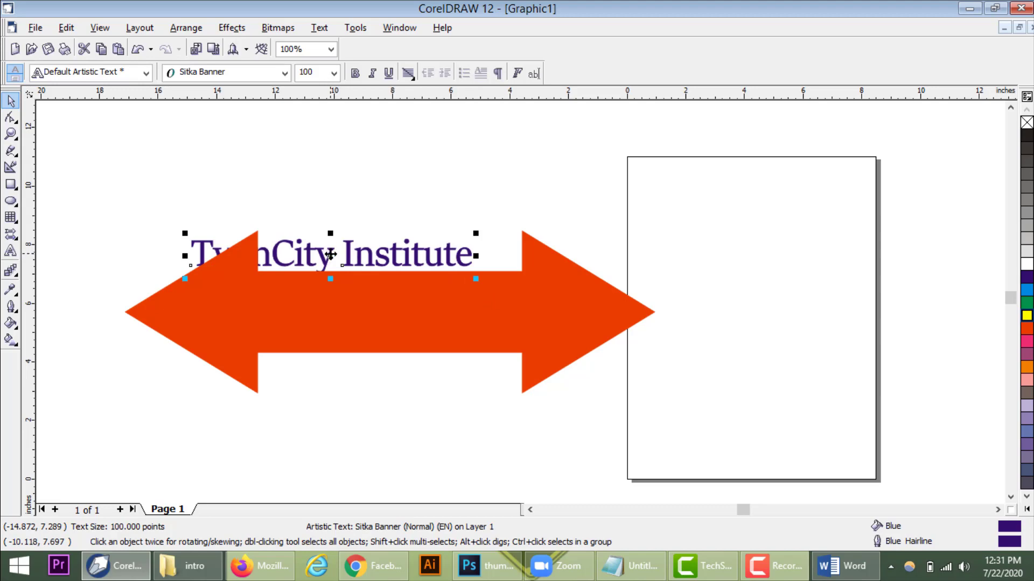
left_click_drag(331, 252, 338, 246)
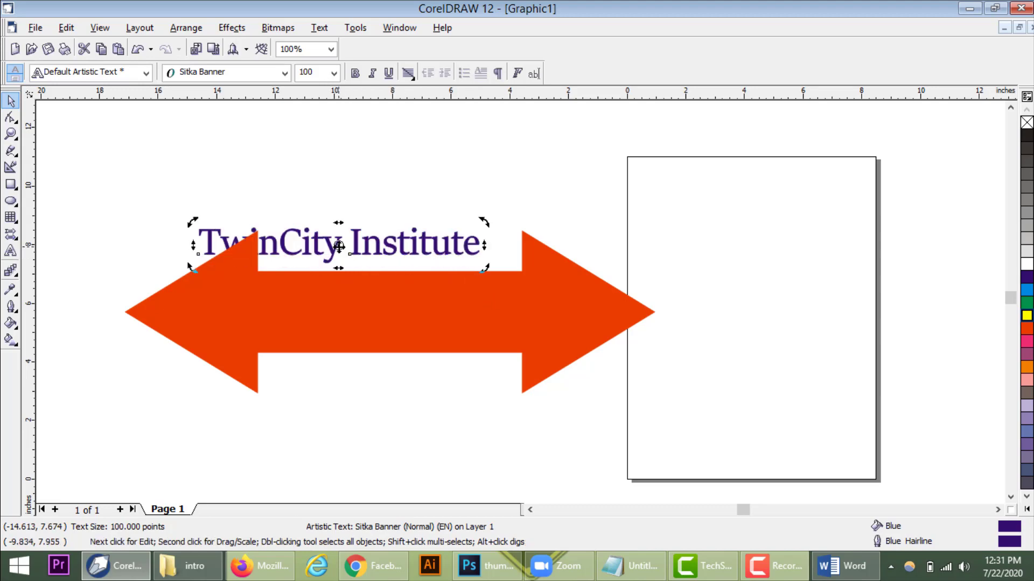
left_click(367, 228)
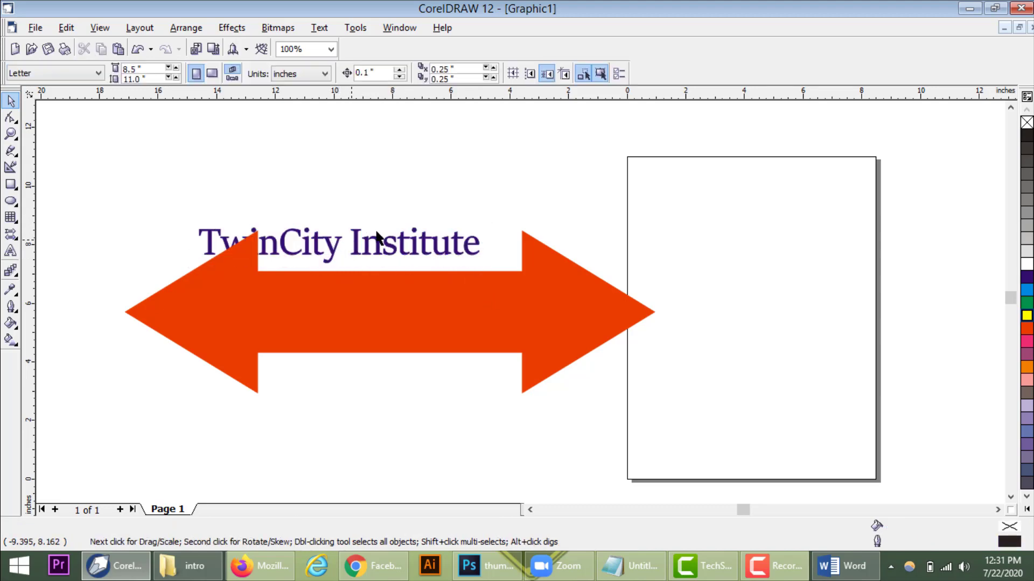
left_click_drag(359, 242, 356, 249)
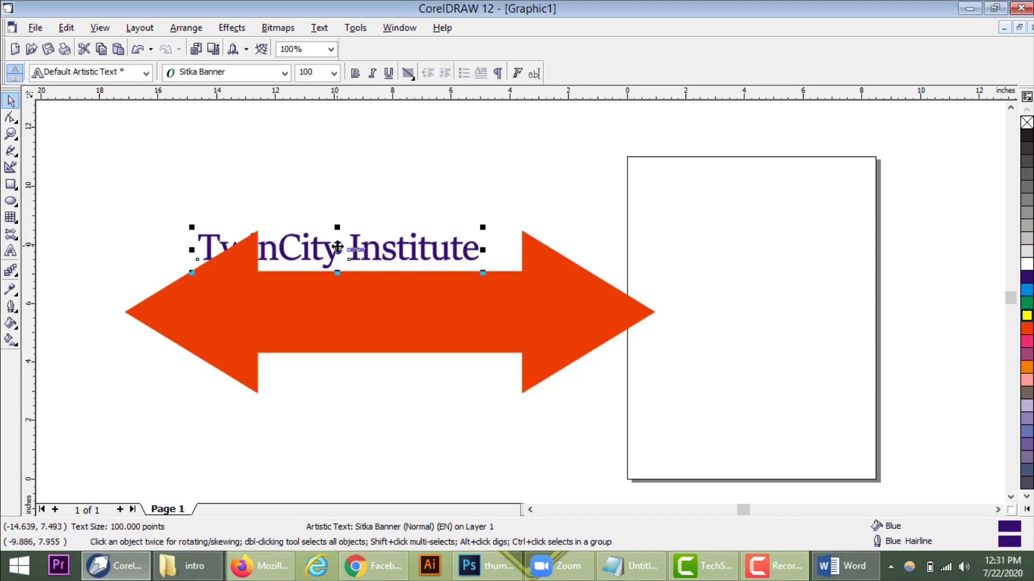
Bring the text to the front and centre it inside the red arrow's shaft
key("shift+Page_Up")
left_click_drag(337, 247, 390, 312)
left_click(388, 387)
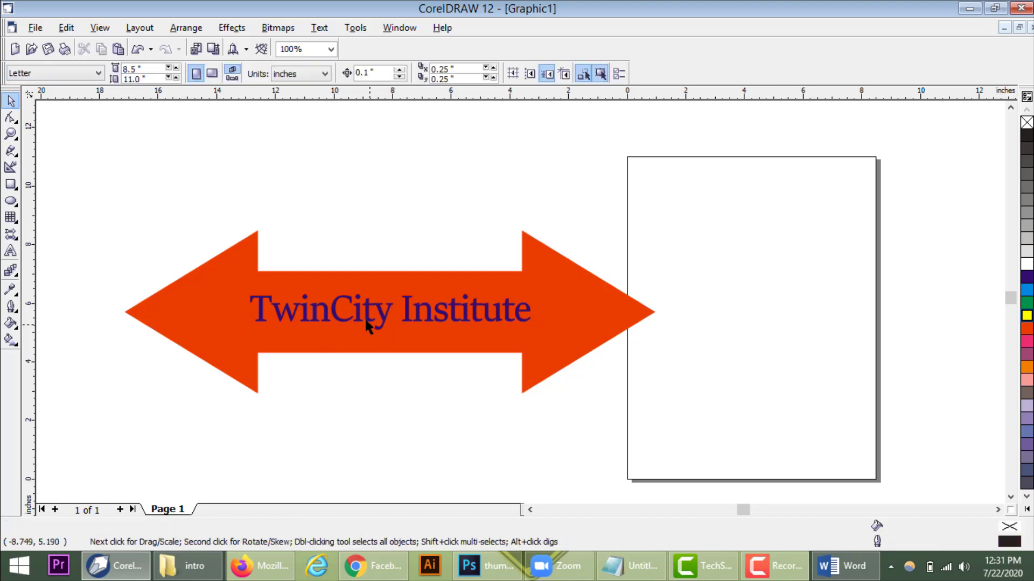
Draw an ellipse about 3.8 by 3.05 inches above the arrow and give it a red fill and red outline
left_click(11, 204)
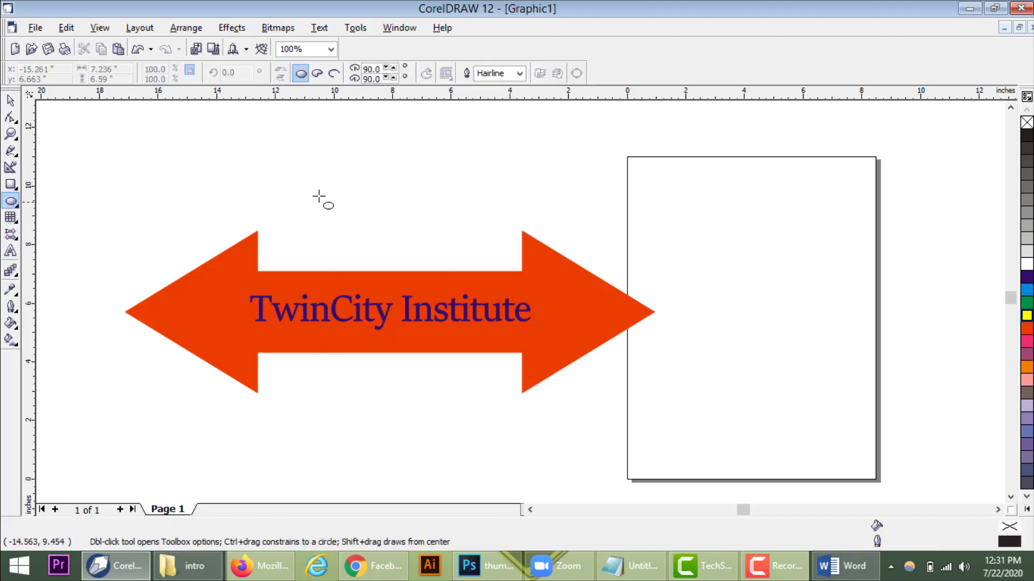
left_click_drag(303, 136, 415, 225)
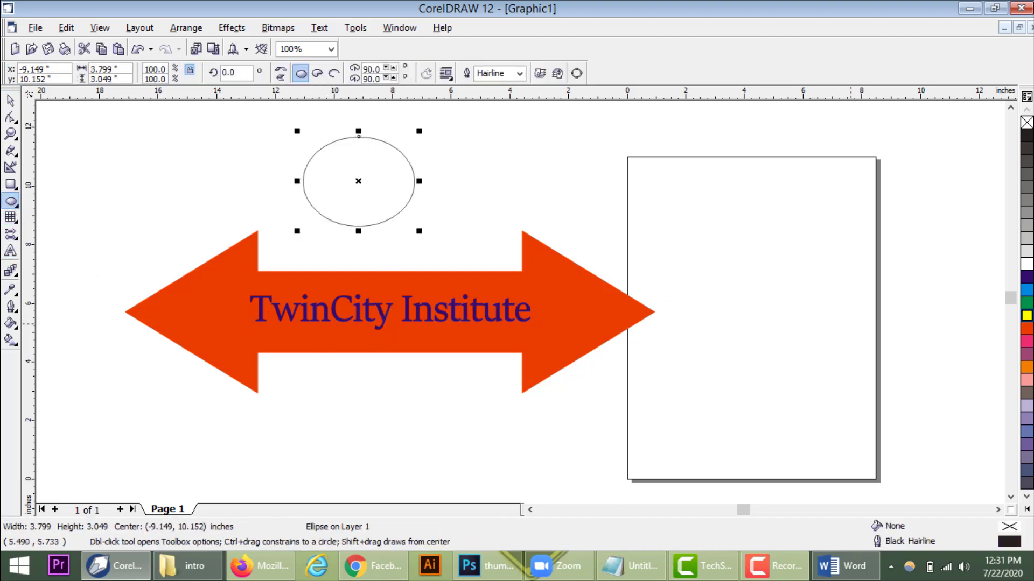
left_click(1026, 327)
right_click(1026, 328)
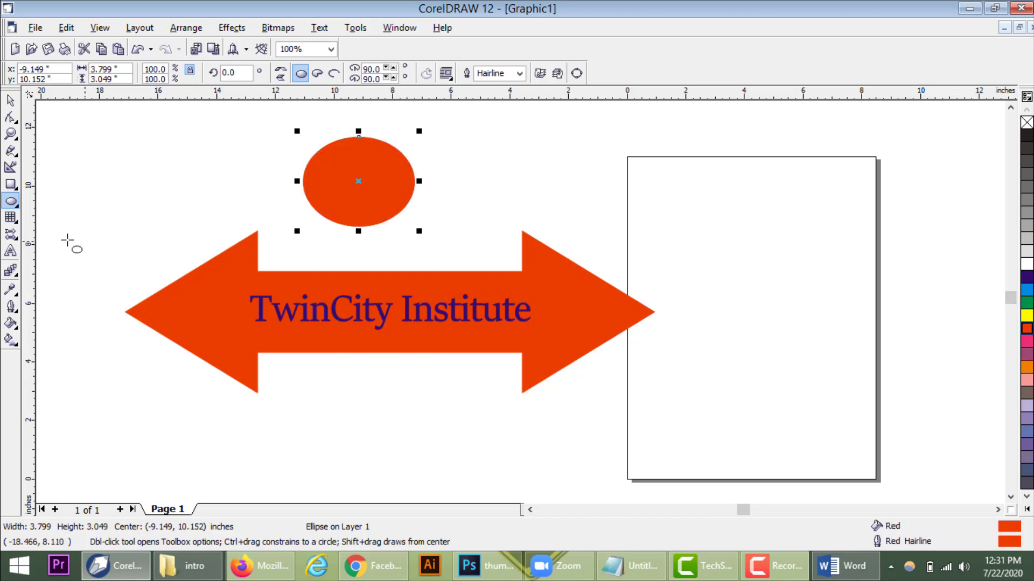
Draw a six-sided polygon about 3.47 by 2.51 inches over the ellipse's right side, with yellow fill and outline
left_click(11, 217)
left_click(63, 227)
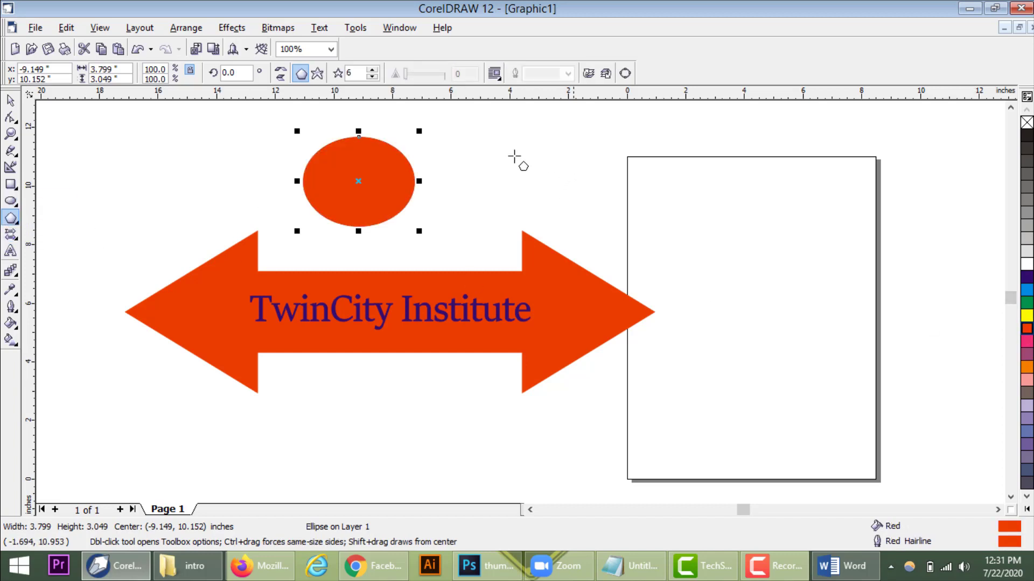
left_click_drag(485, 135, 372, 219)
left_click(1026, 318)
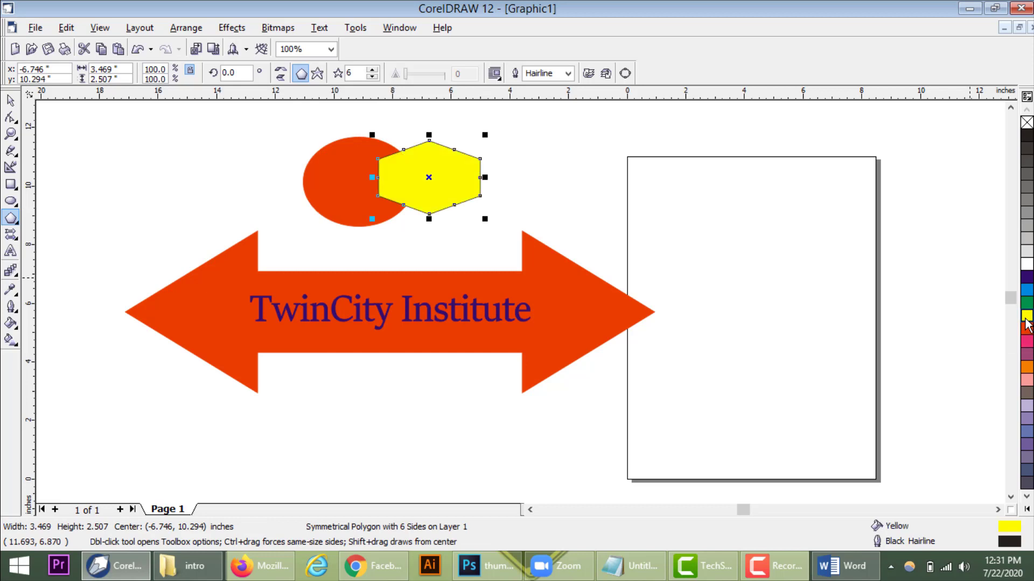
right_click(1025, 319)
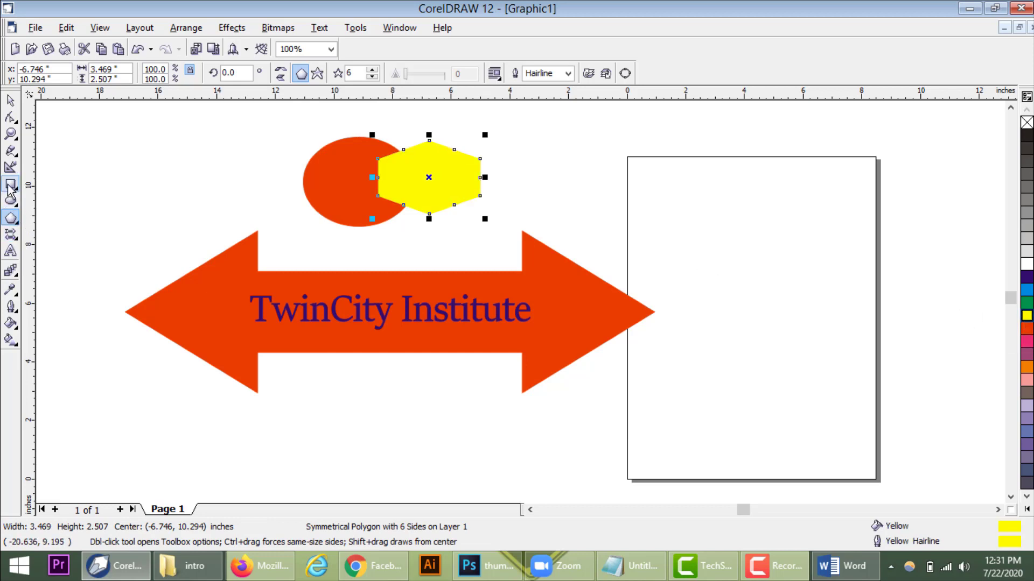
Draw a rectangle about 3.05 by 2.12 inches across the lower parts of the ellipse and hexagon, with green fill and outline
left_click(10, 185)
left_click(42, 189)
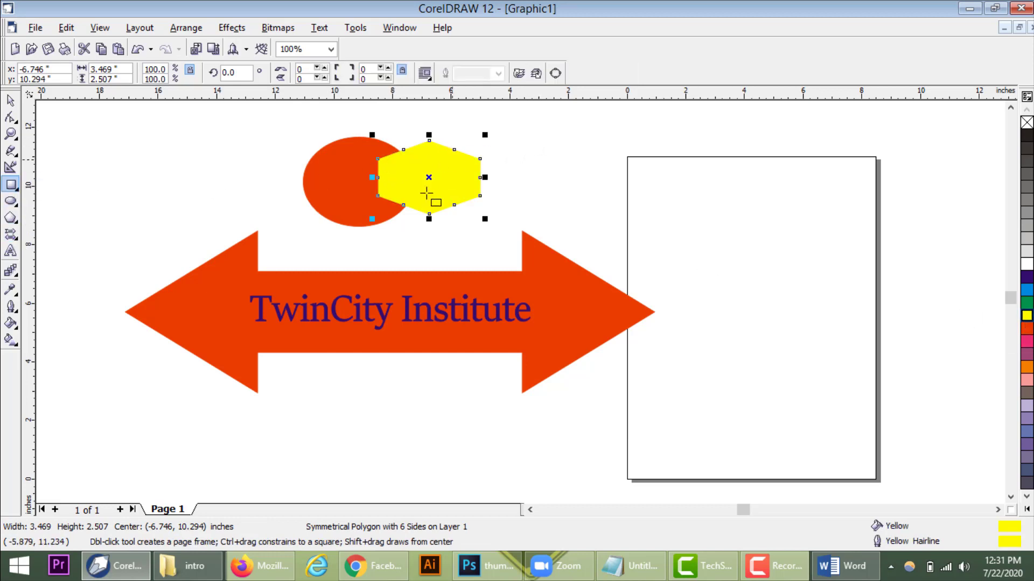
left_click_drag(358, 254, 448, 191)
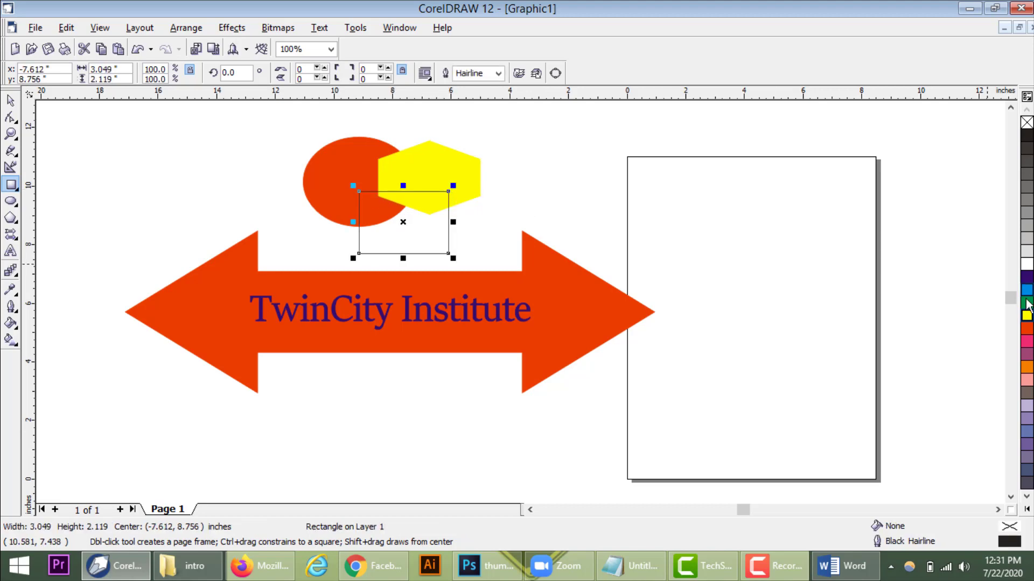
left_click(1026, 303)
right_click(1027, 303)
Shift the green rectangle and the yellow hexagon slightly left so they overlap more of the red ellipse
scroll(388, 129, "up", 1)
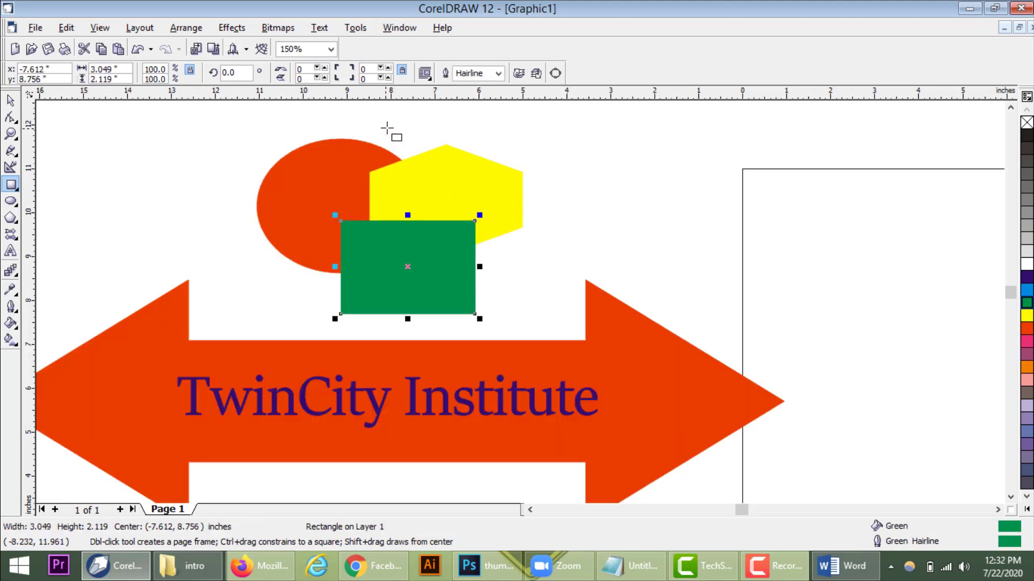
scroll(387, 132, "up", 1)
left_click(11, 101)
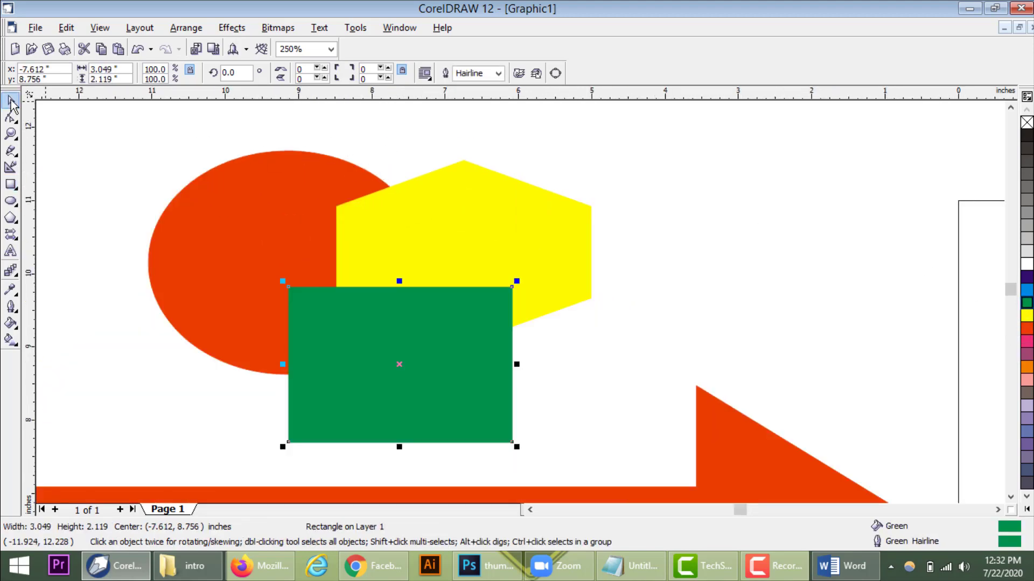
left_click_drag(342, 301, 317, 282)
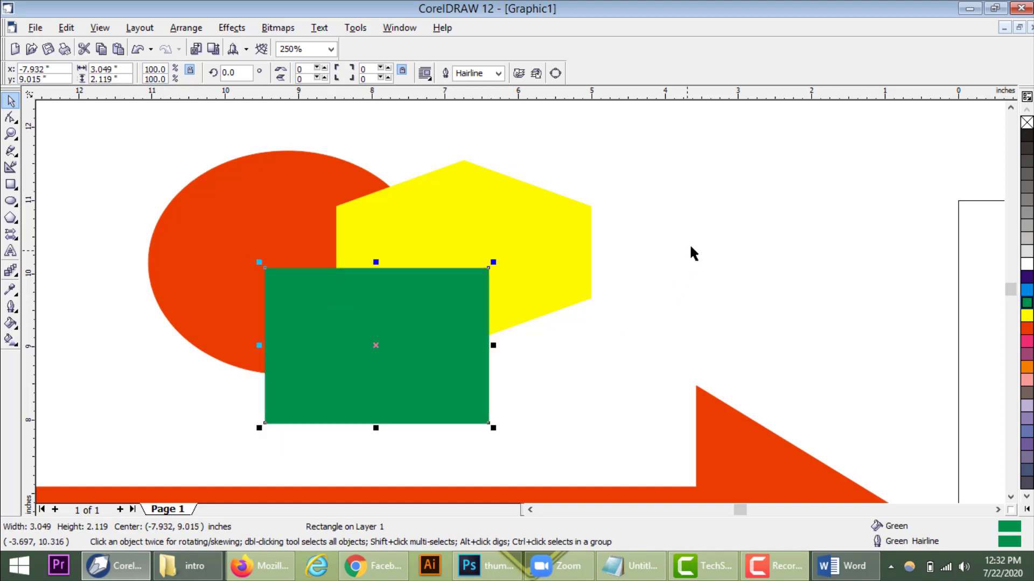
left_click_drag(320, 324, 320, 319)
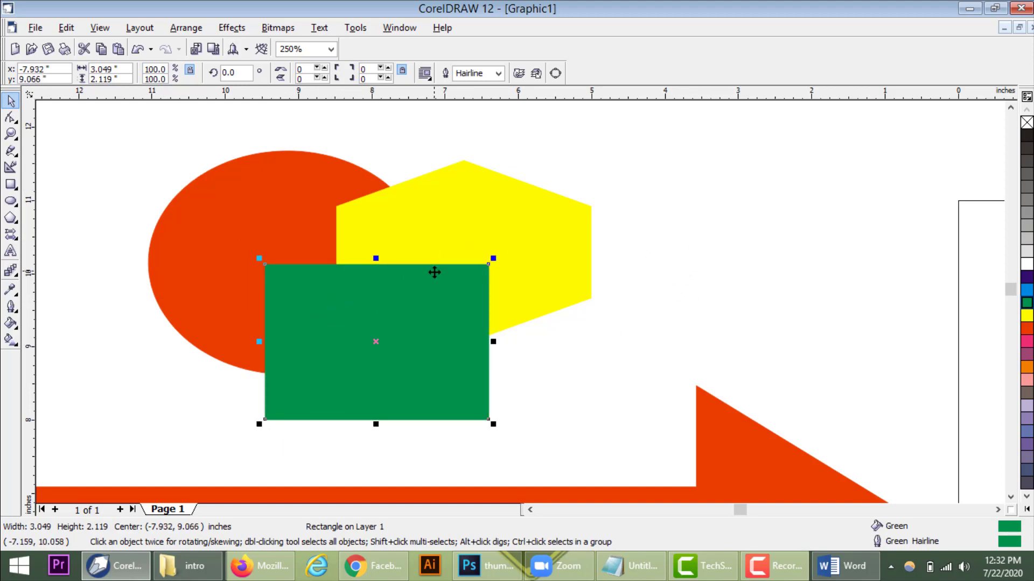
left_click_drag(423, 300, 425, 310)
left_click_drag(449, 222, 421, 234)
left_click(270, 217)
left_click(98, 229)
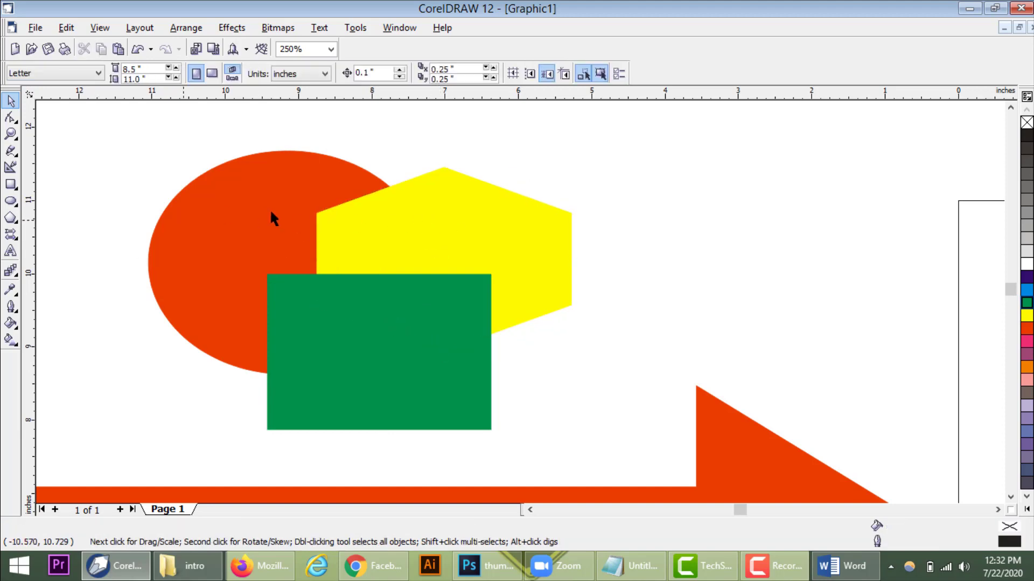
Bring the red ellipse to the front, then nudge it up and the green rectangle slightly down
left_click(271, 213)
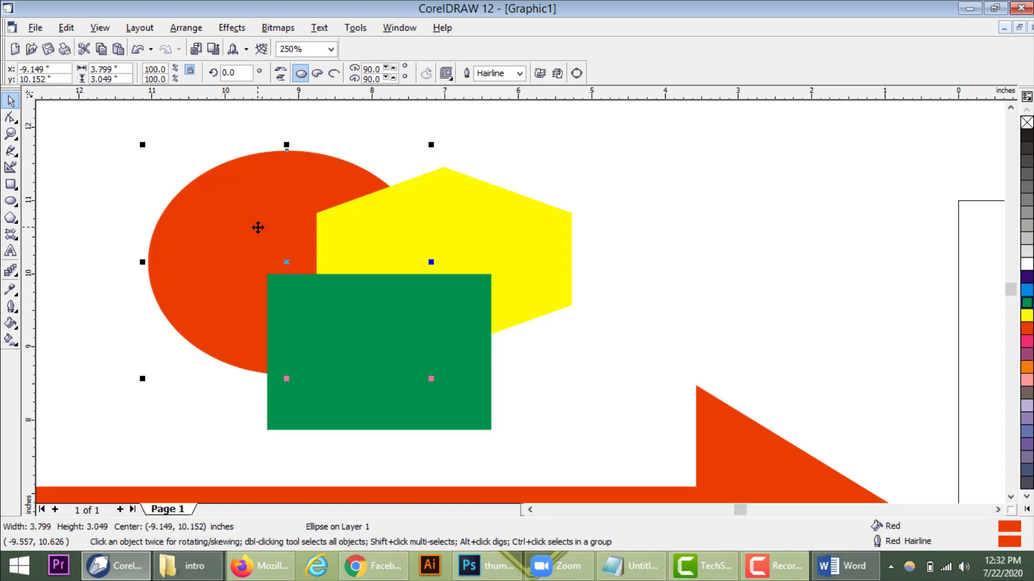
key("shift+Page_Up")
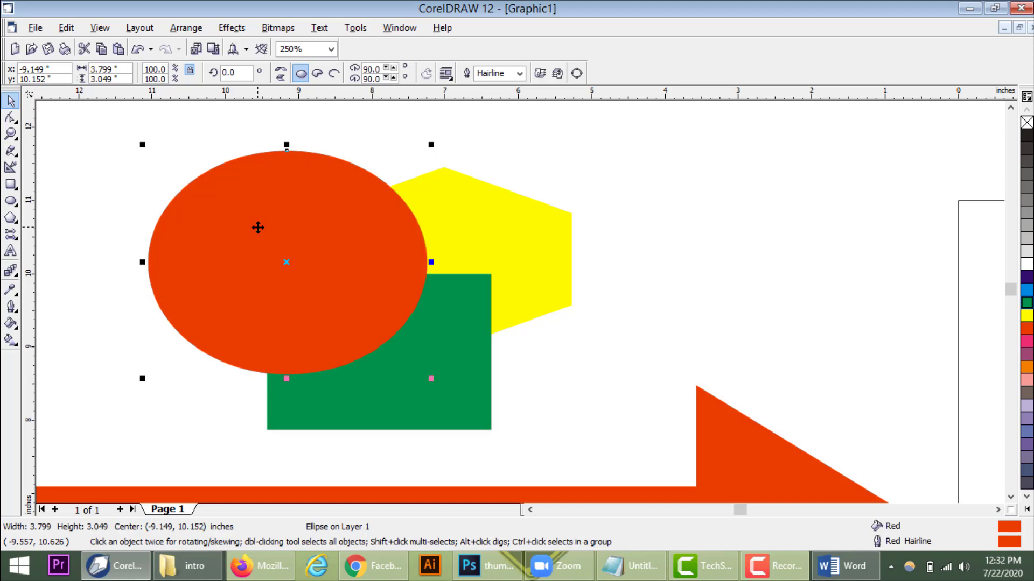
left_click_drag(344, 278, 339, 268)
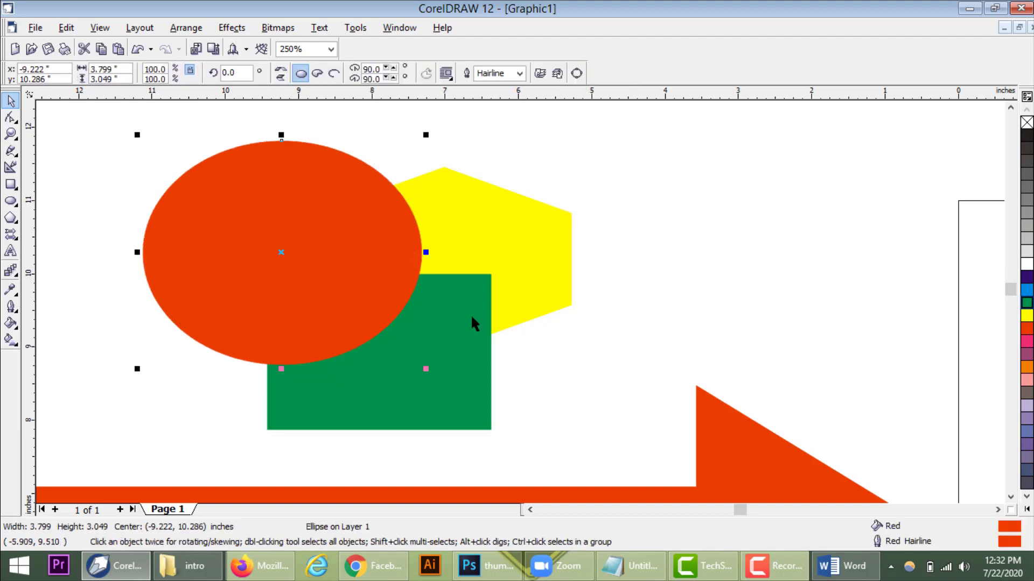
left_click_drag(441, 311, 441, 323)
left_click(363, 234)
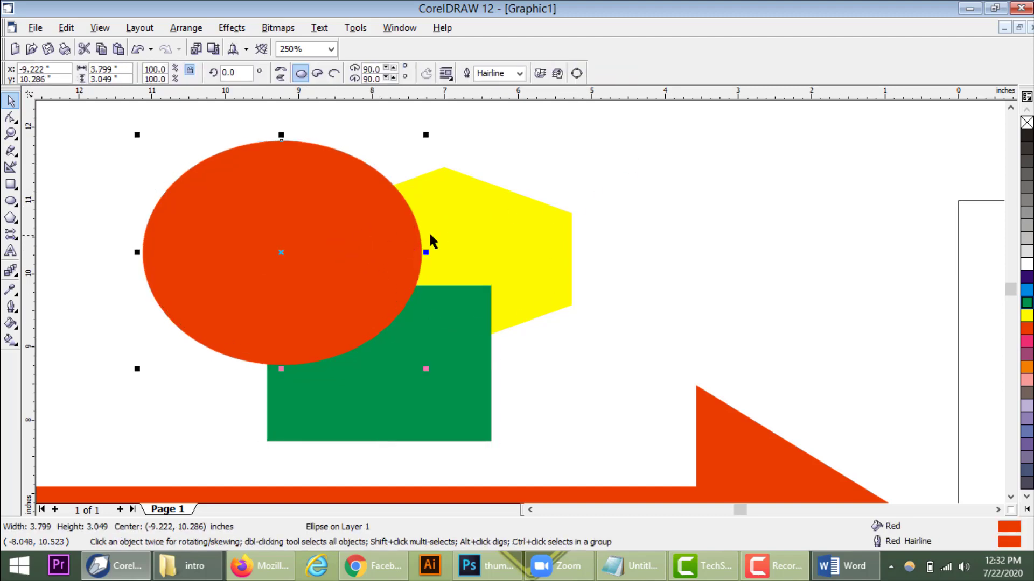
left_click(519, 226)
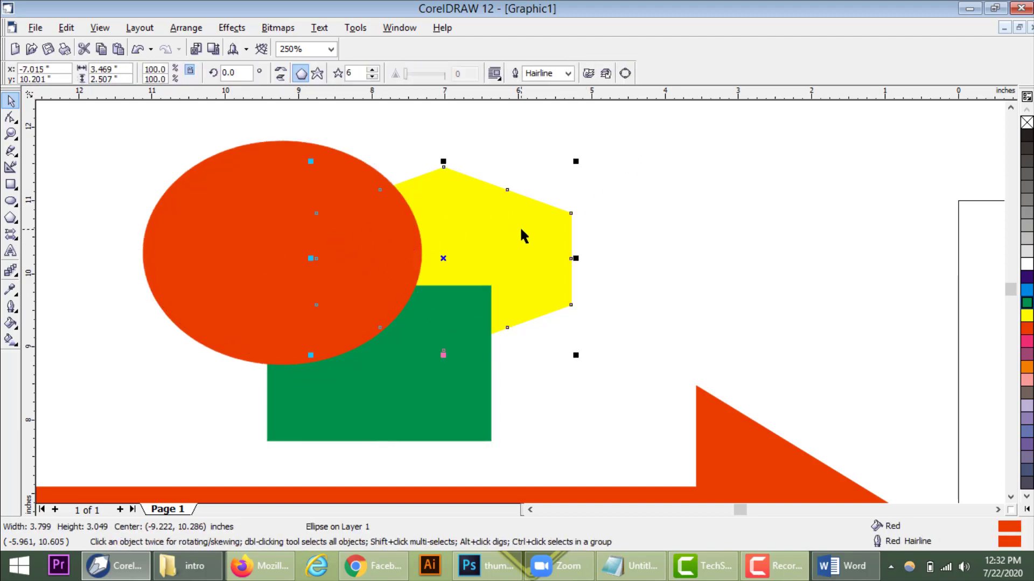
left_click(123, 162)
Send the red ellipse back one level at a time, behind the green rectangle and then behind the yellow hexagon
left_click(306, 221)
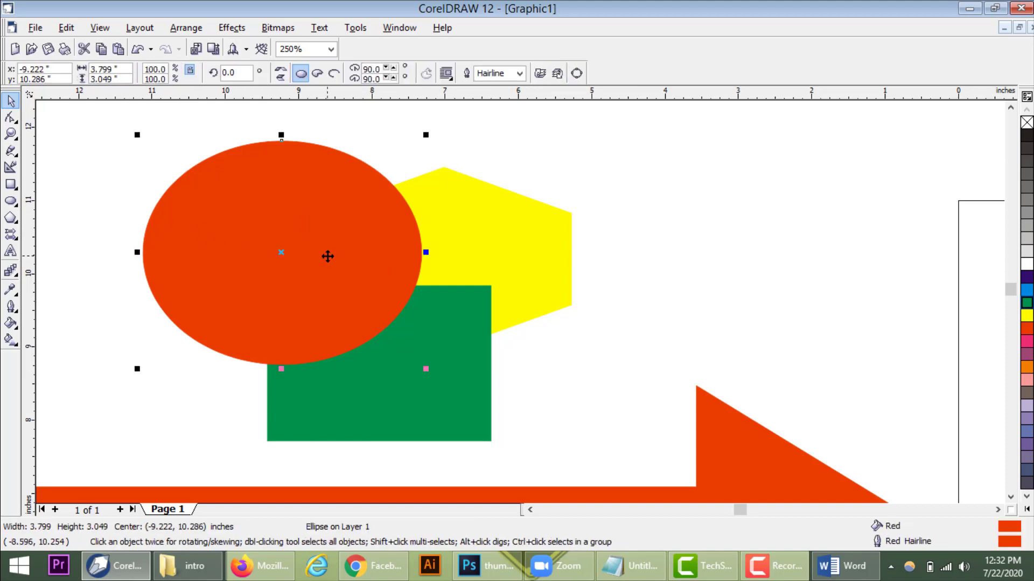
key("ctrl+Page_Down")
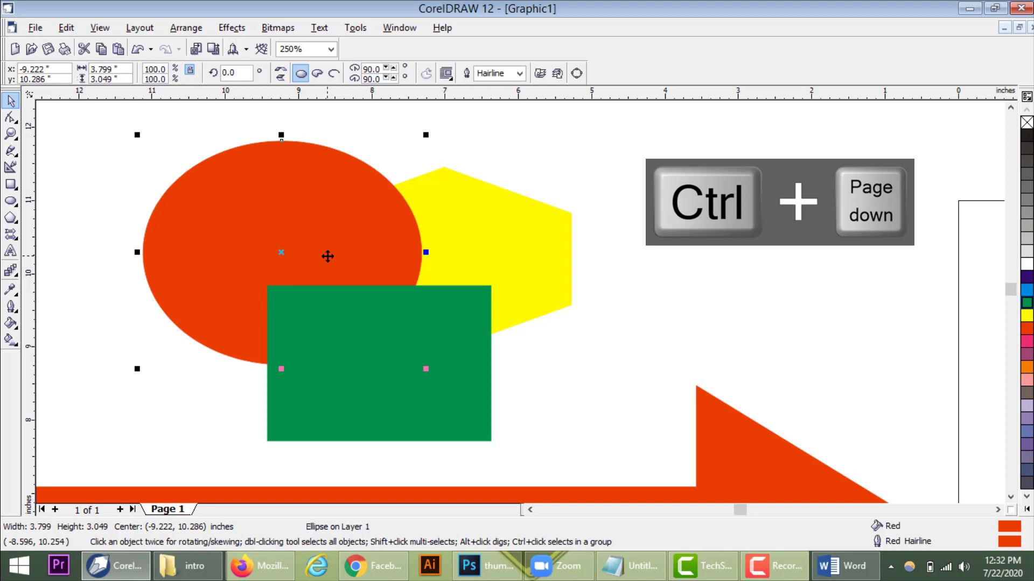
key("ctrl+Page_Down")
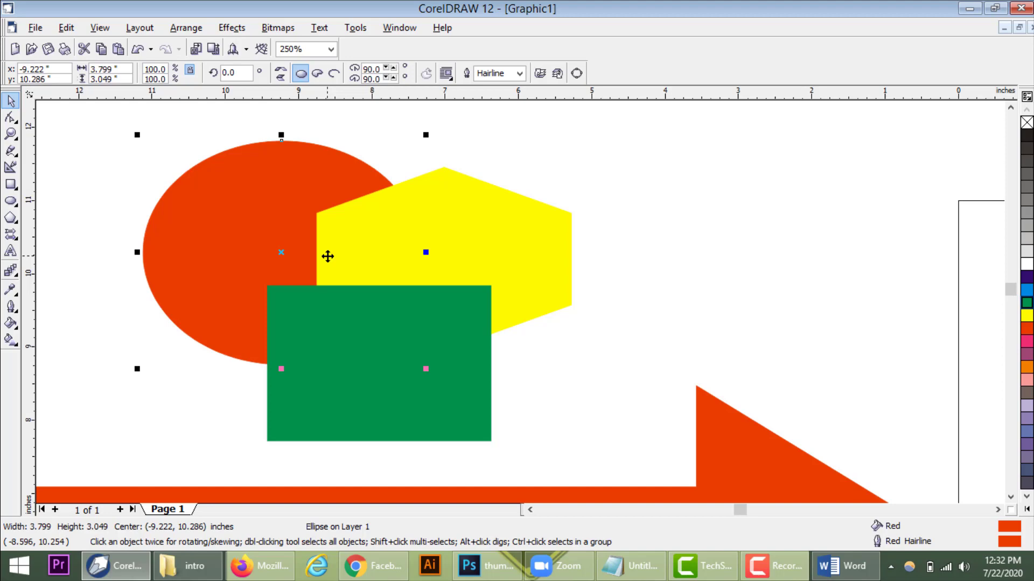
Repeatedly move the red ellipse forward two levels and back two levels, one level at a time, finishing behind the other two shapes
key("ctrl+Page_Up")
key("ctrl+Page_Up")
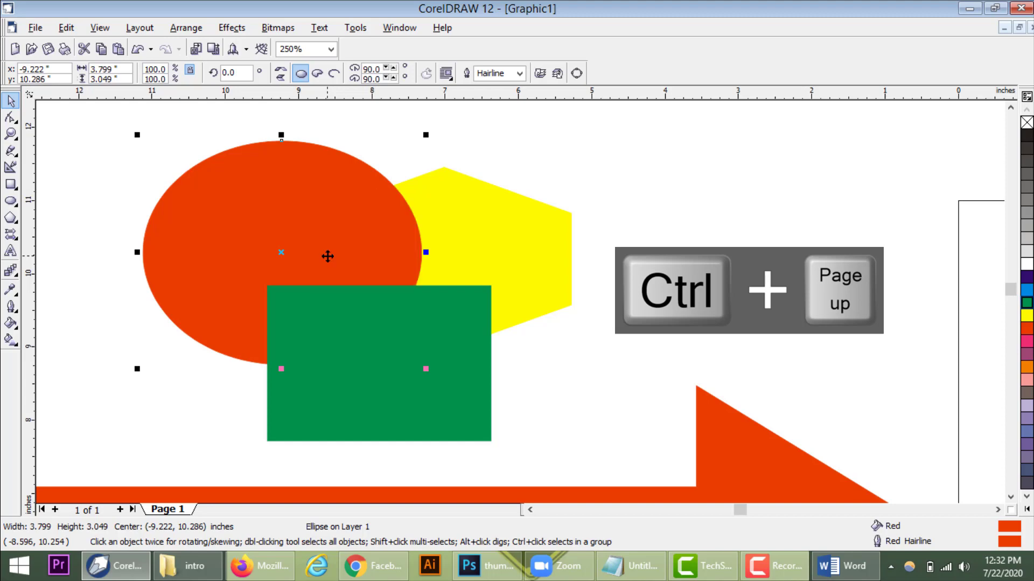
key("ctrl+Page_Down")
key("ctrl+Page_Down")
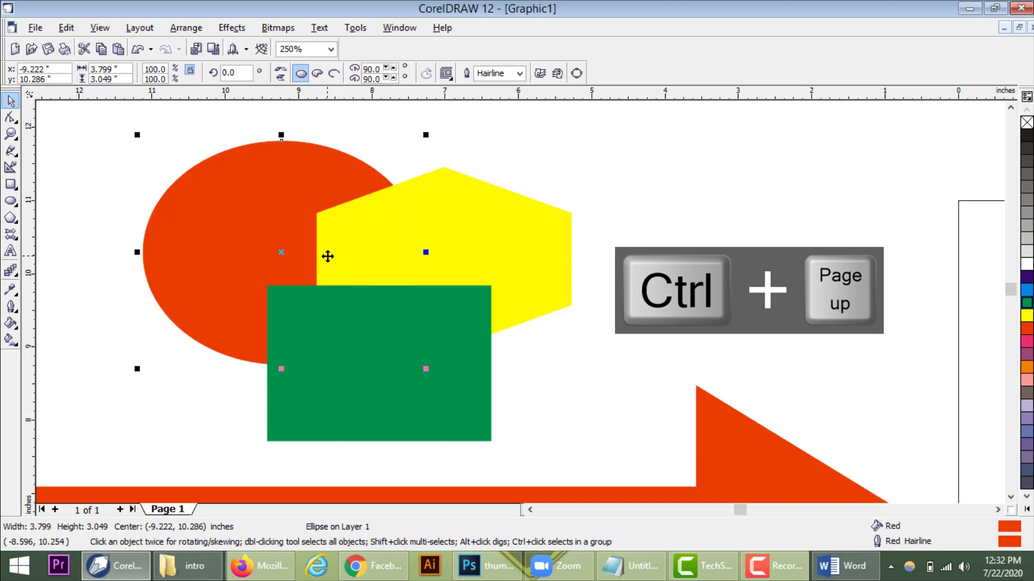
key("ctrl+Page_Up")
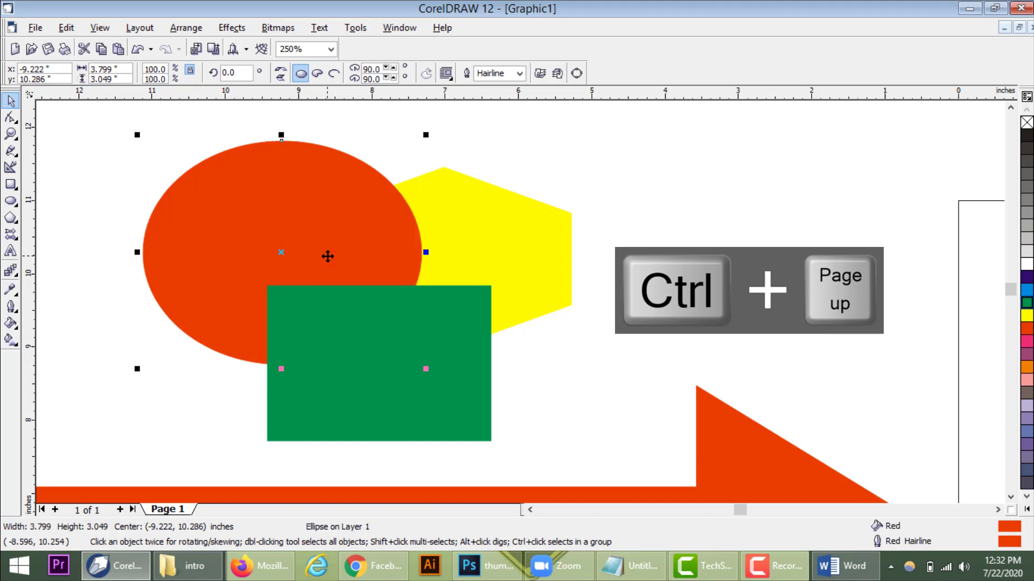
key("ctrl+Page_Up")
key("ctrl+Page_Down")
key("ctrl+Page_Down")
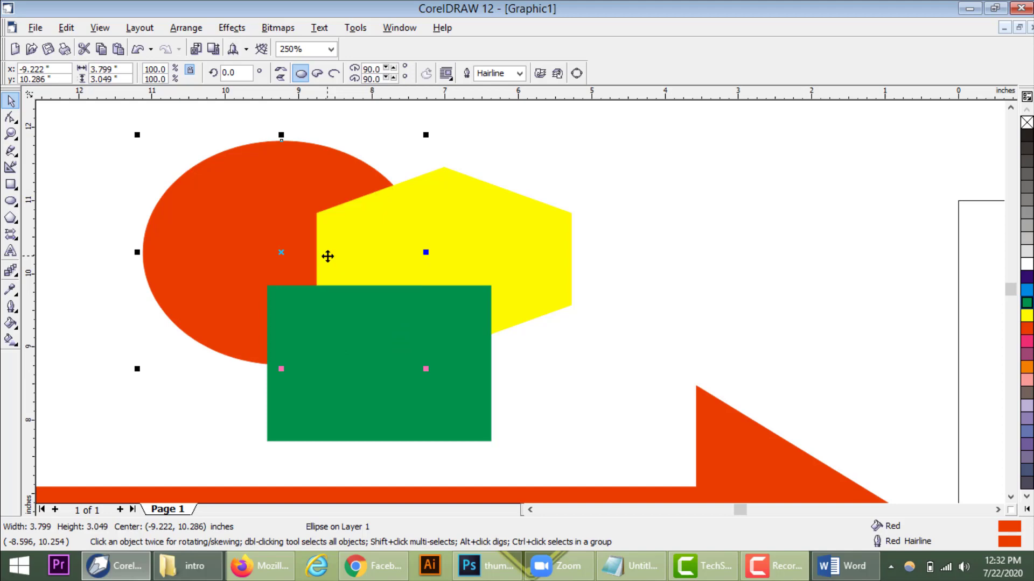
key("ctrl+Page_Up")
key("ctrl+Page_Up")
key("ctrl+Page_Down")
key("ctrl+Page_Down")
key("ctrl+Page_Up")
key("ctrl+Page_Up")
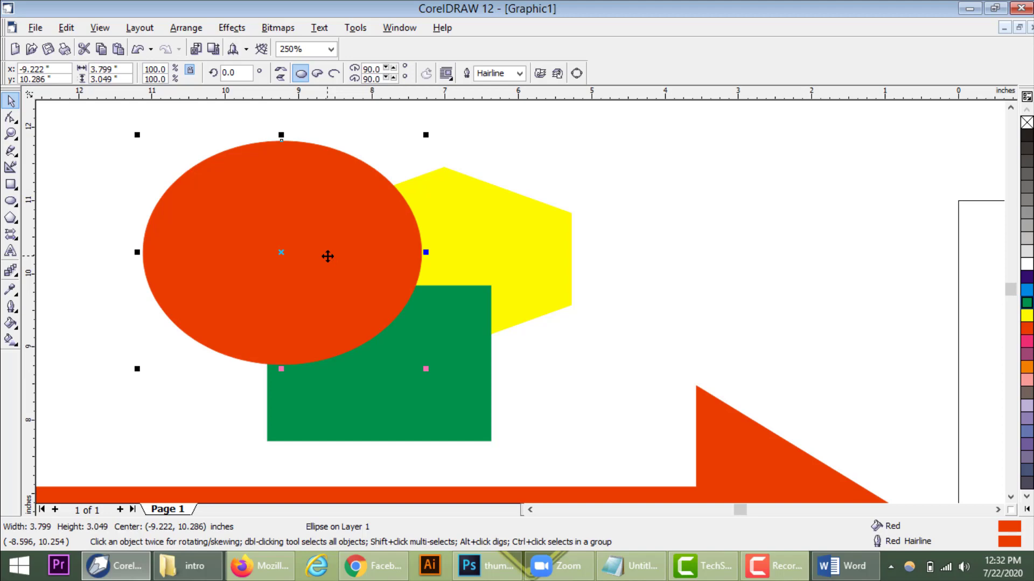
key("ctrl+Page_Down")
key("ctrl+Page_Down")
Examine the numbered topic list beyond the page, including the Front / Back and Group / Ungroup entries
scroll(276, 266, "down", 3)
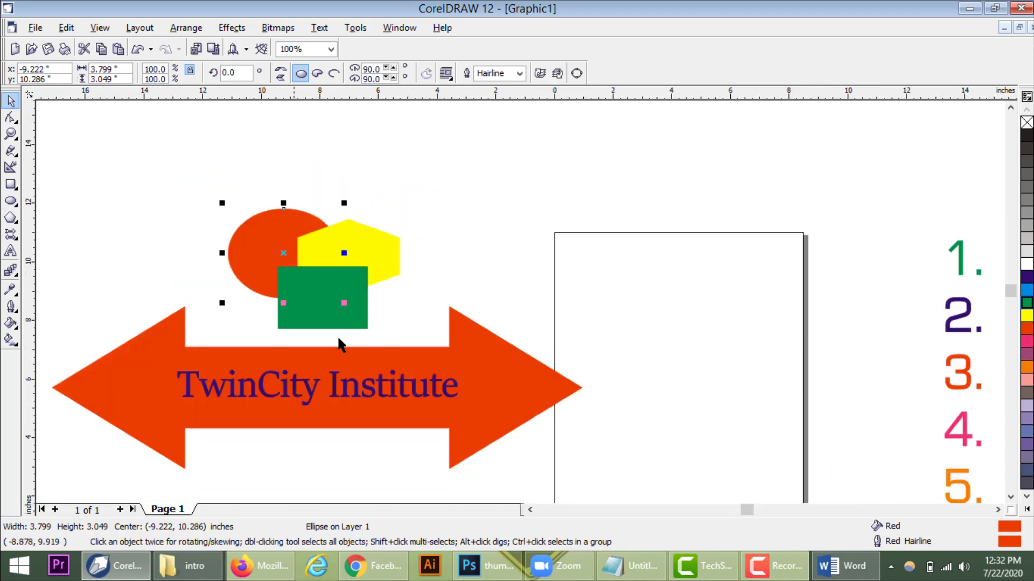
scroll(440, 355, "down", 1)
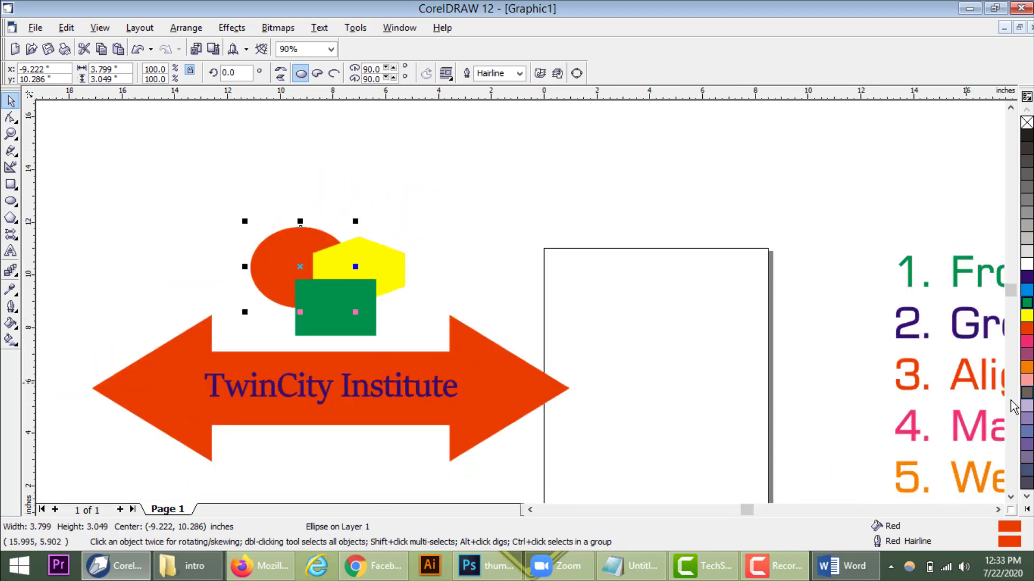
left_click(997, 509)
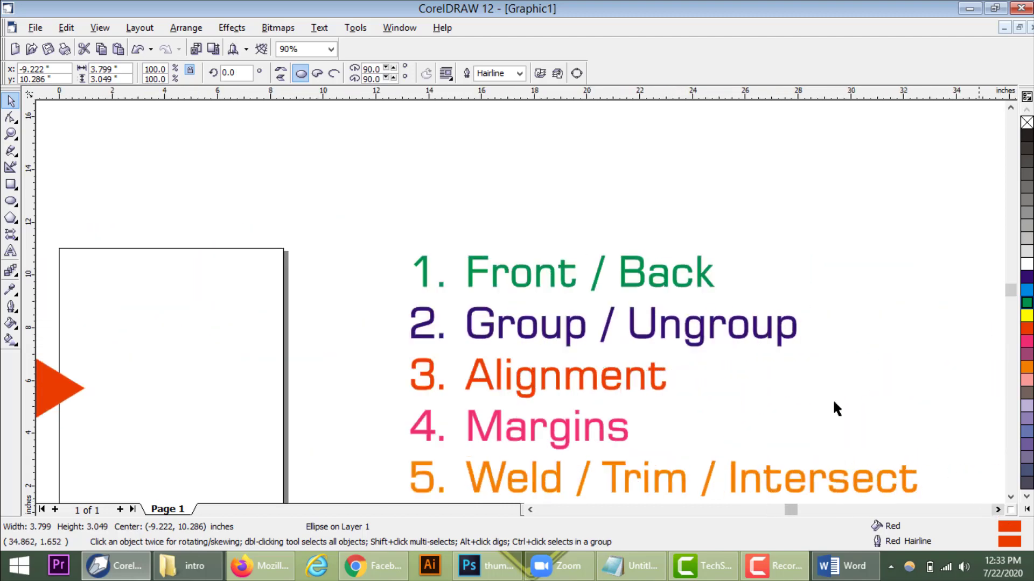
scroll(663, 330, "up", 4)
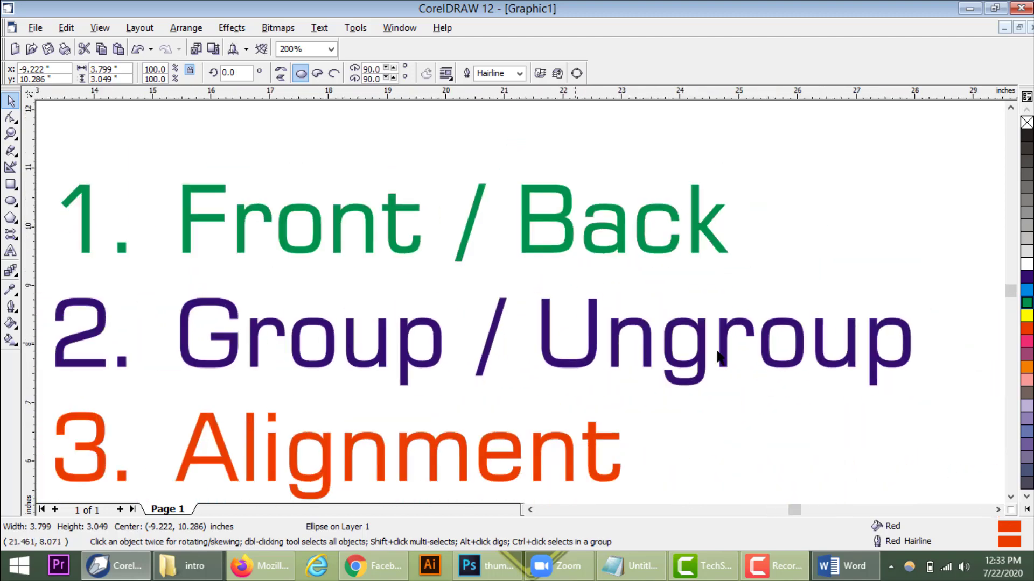
scroll(921, 360, "down", 4)
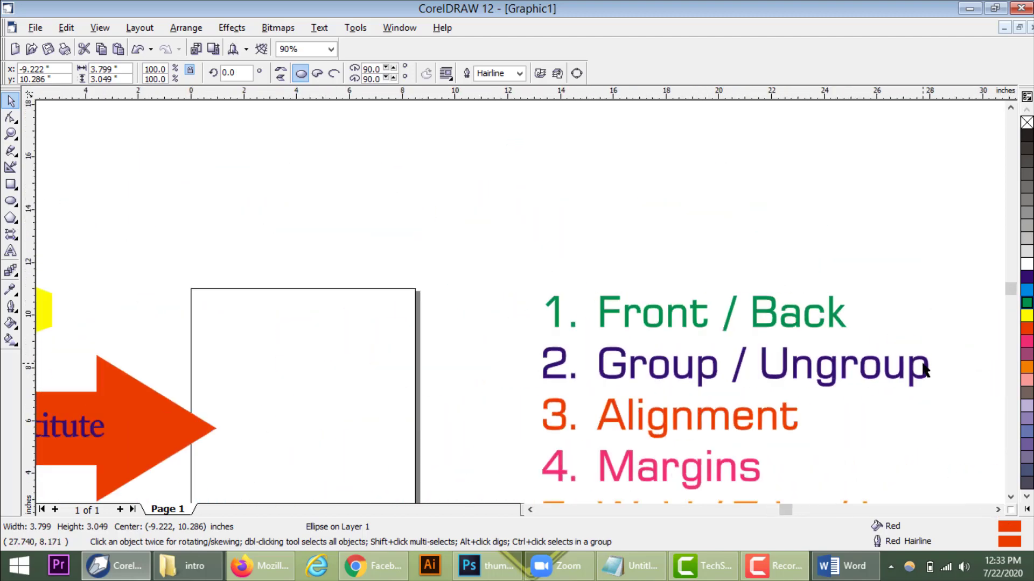
Move the three overlapping shapes well away from the double arrow, and shrink the arrow with its text to about 10 inches wide
left_click(529, 512)
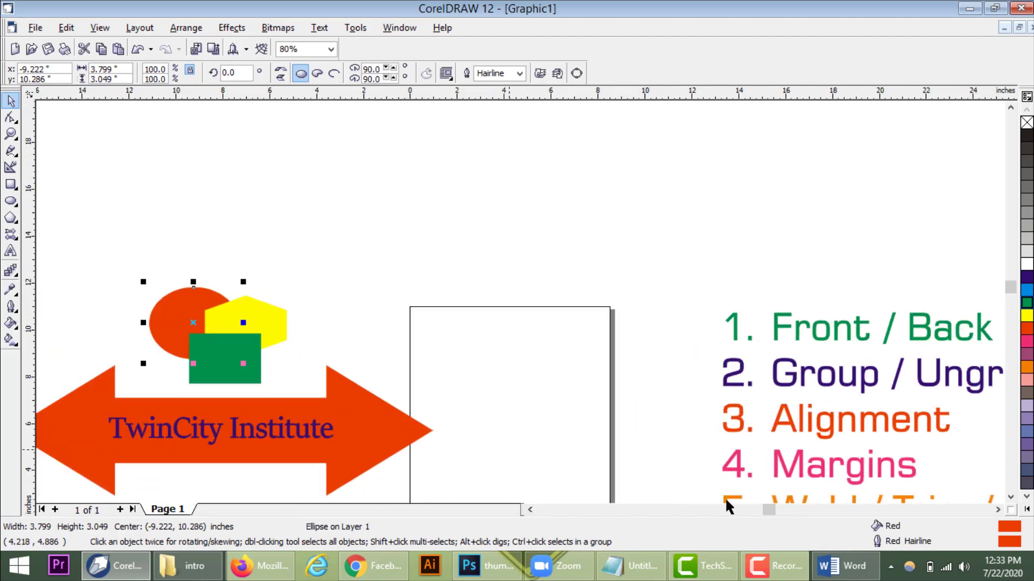
left_click(529, 510)
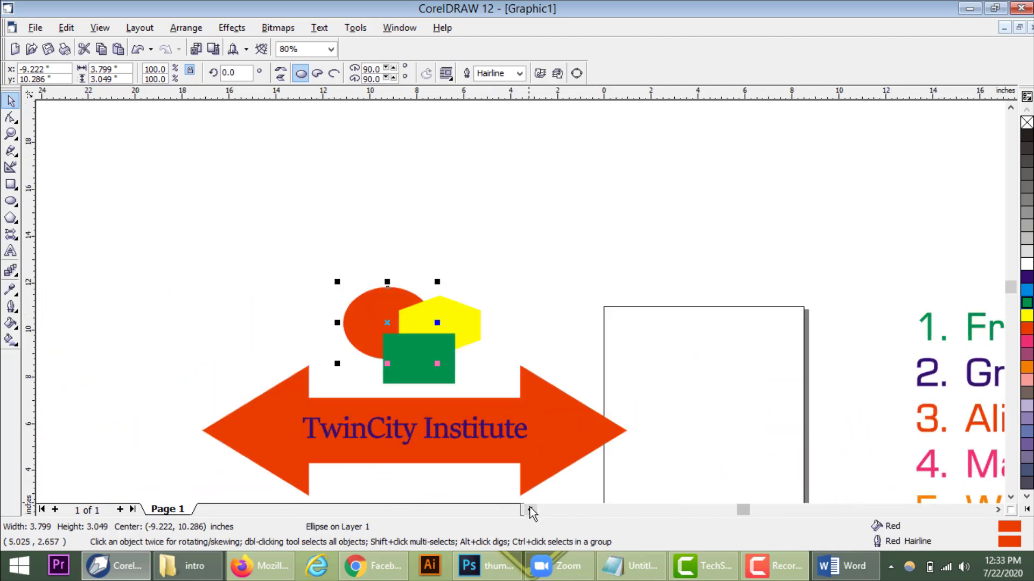
left_click(1010, 497)
left_click(446, 343)
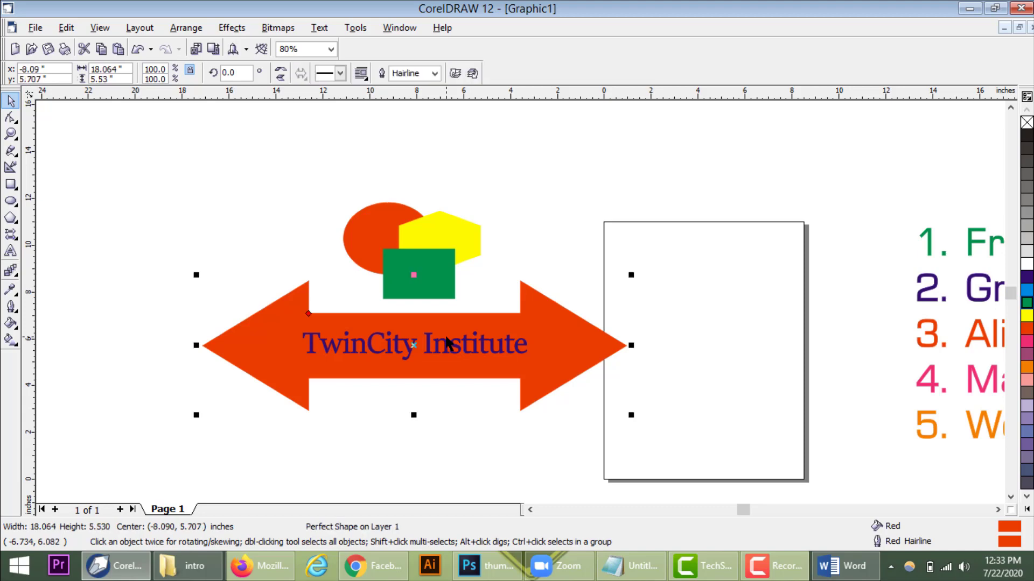
left_click_drag(315, 202, 503, 307)
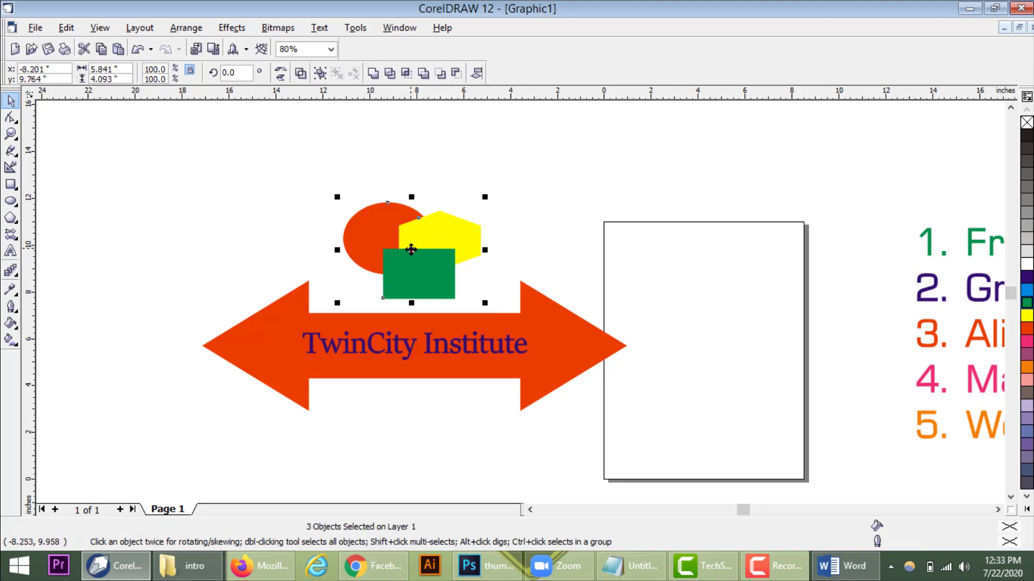
left_click_drag(344, 239, 31, 172)
left_click_drag(732, 243, 384, 358)
key("Escape")
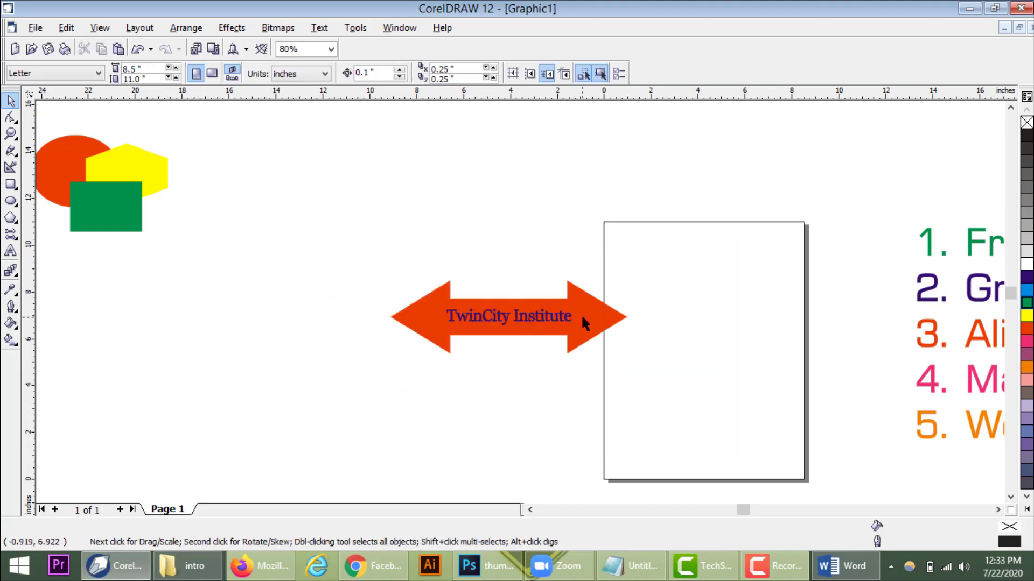
Try moving the arrow without its text and the text without the arrow onto the page, undoing each move
left_click(998, 509)
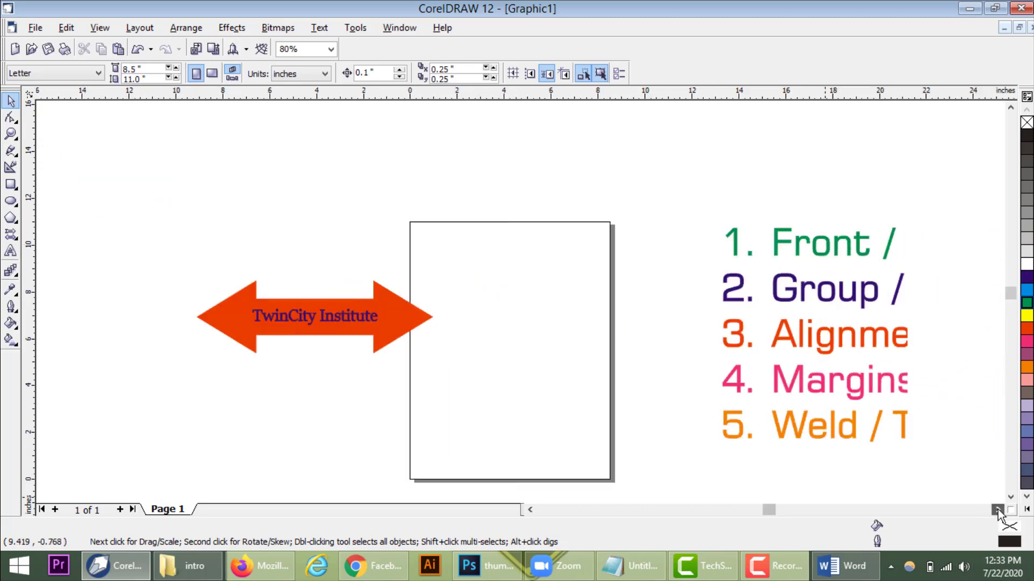
left_click_drag(392, 319, 651, 255)
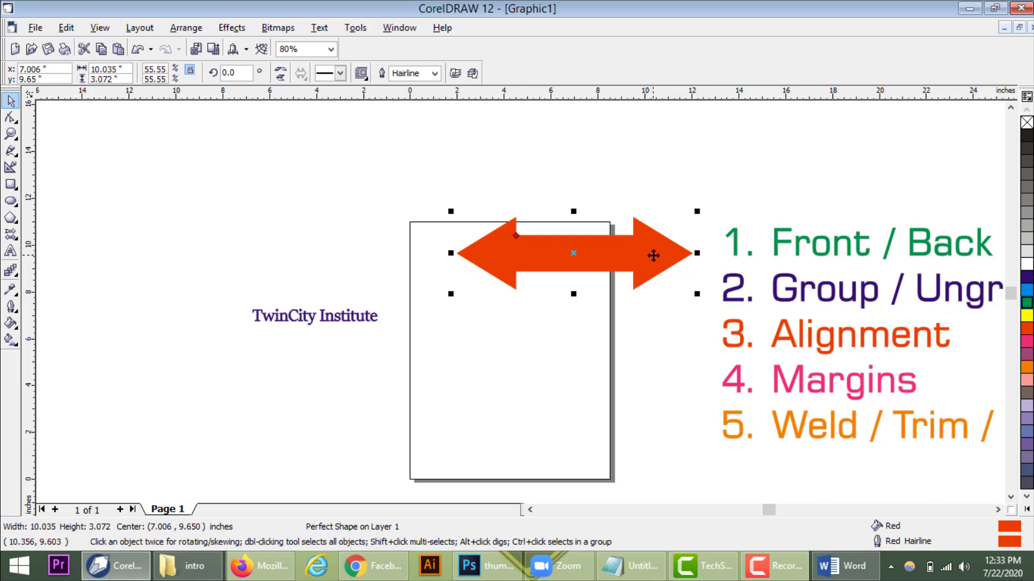
key("ctrl+z")
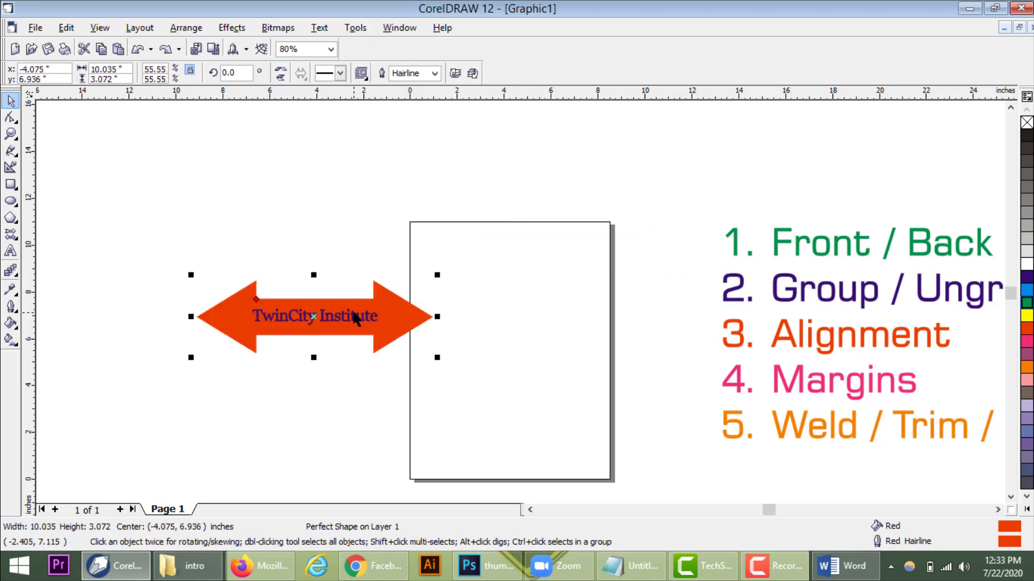
left_click_drag(359, 314, 540, 243)
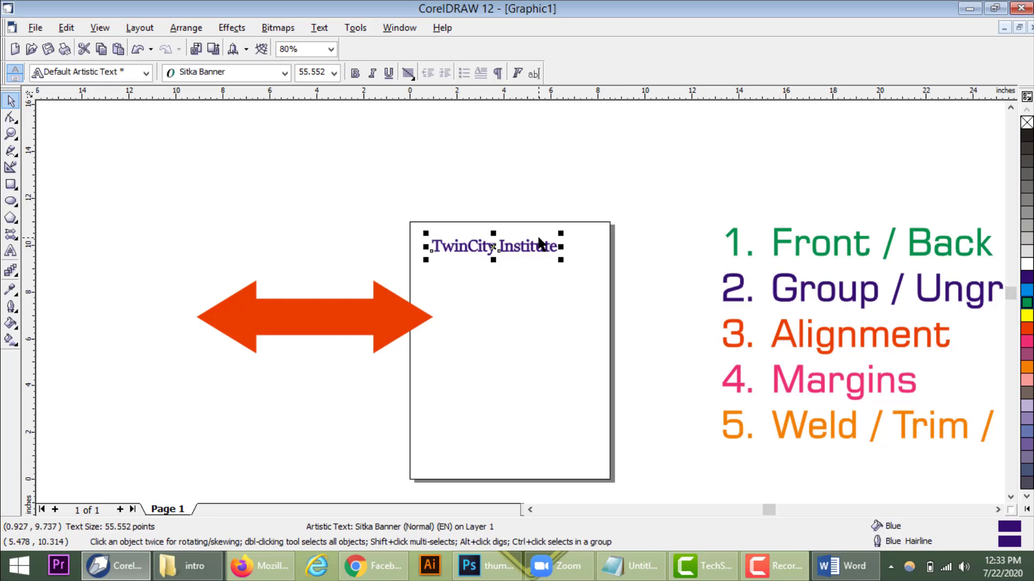
key("ctrl+z")
Select the double arrow and the TwinCity Institute text together and group them
left_click_drag(145, 249, 463, 385)
left_click(143, 271)
left_click_drag(131, 244, 440, 369)
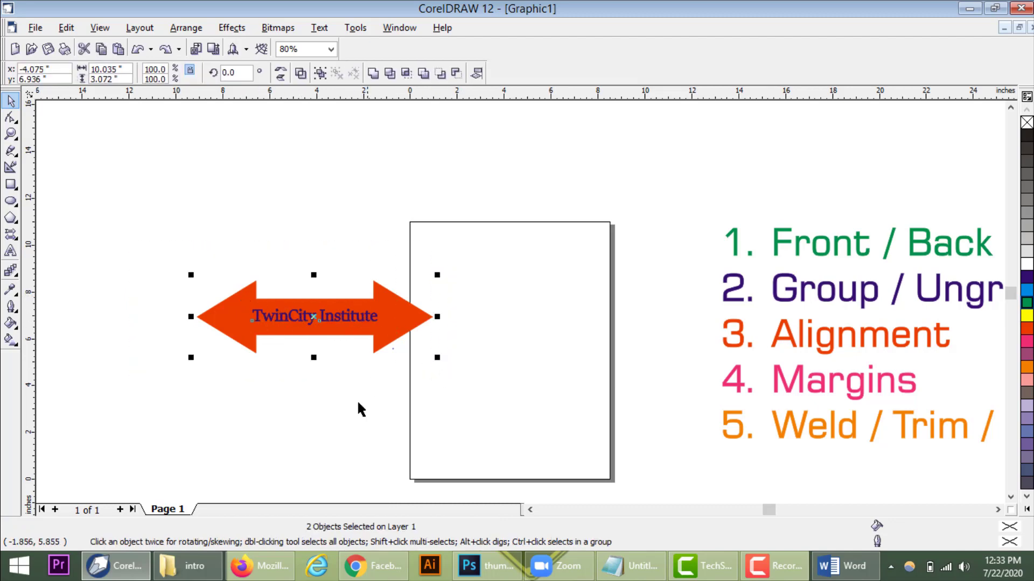
left_click(370, 344)
left_click(371, 343)
left_click(354, 312)
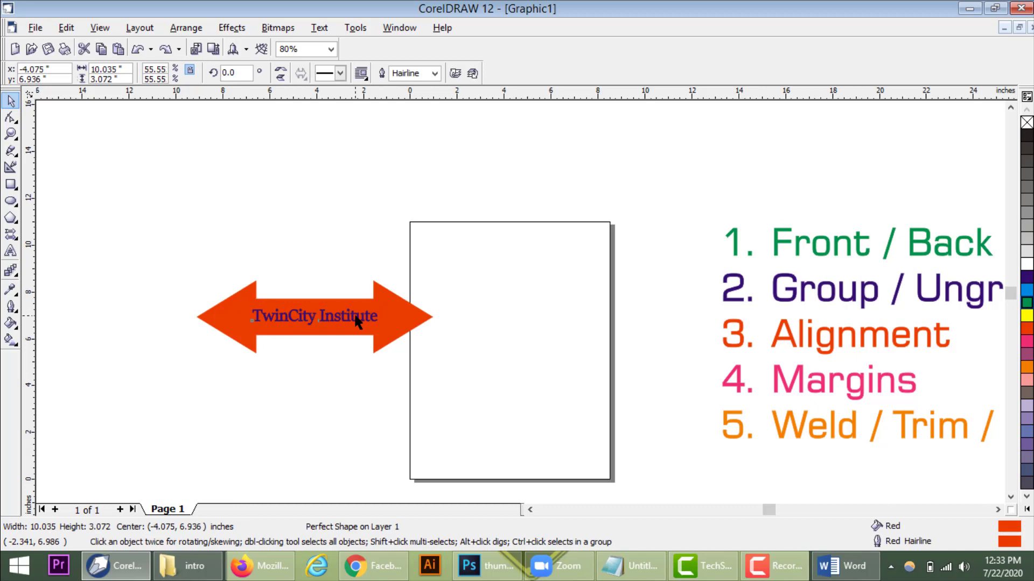
left_click_drag(490, 228, 182, 393)
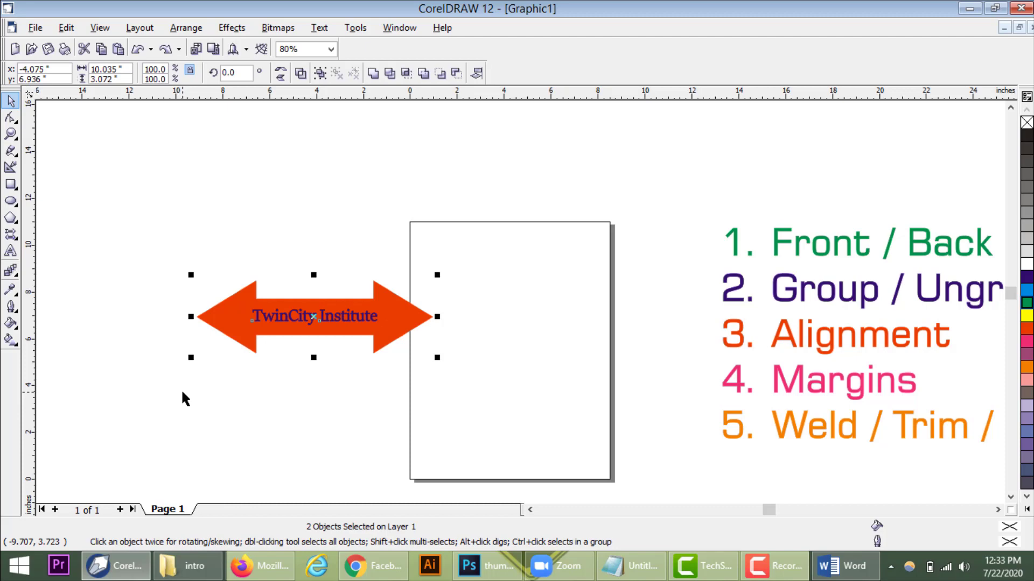
left_click_drag(120, 263, 501, 400)
key("ctrl+g")
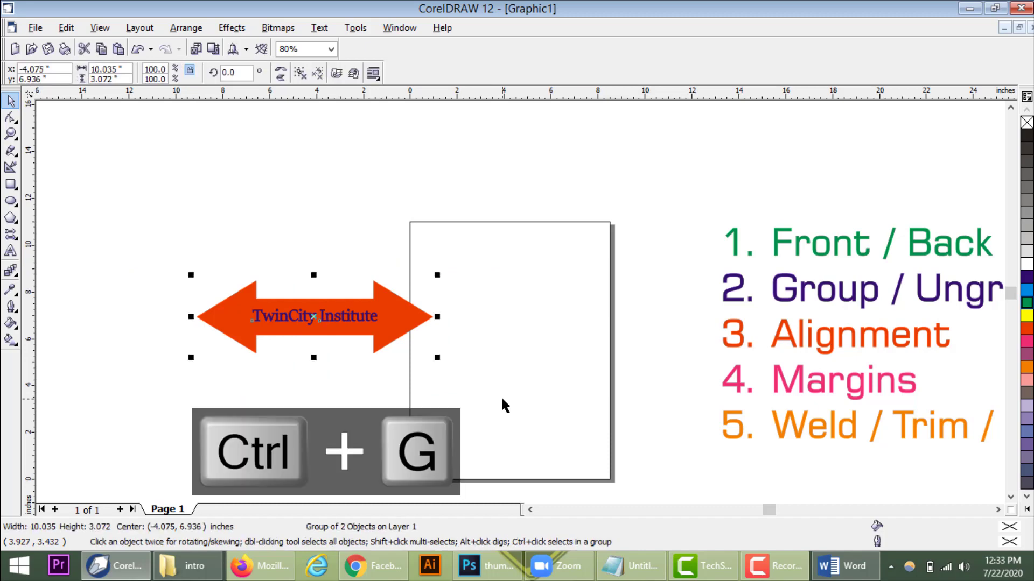
left_click(294, 270)
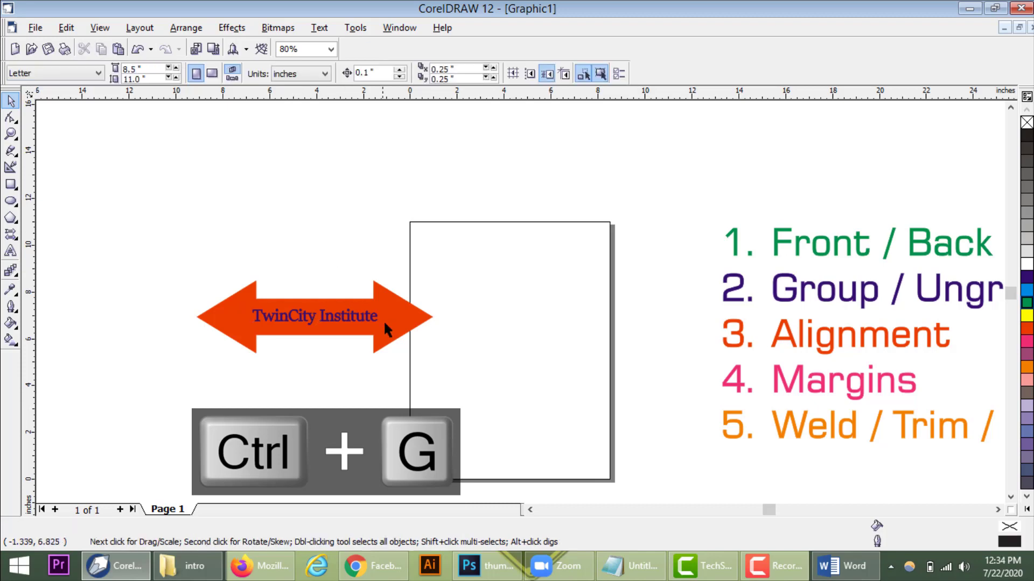
Move the arrow-and-text group onto the page and back out to the empty area beside it
left_click_drag(396, 309, 574, 247)
left_click(420, 345)
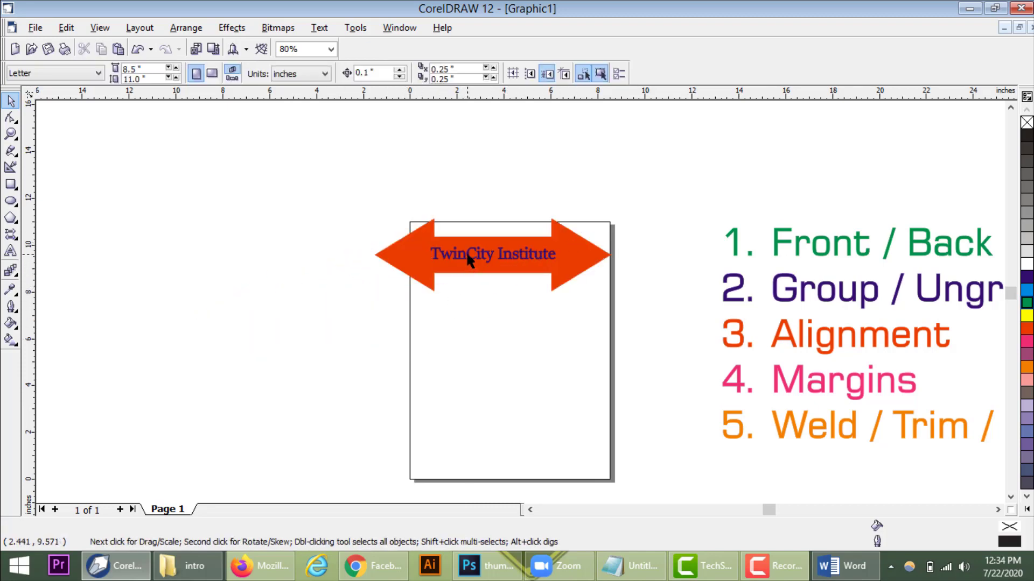
left_click_drag(466, 251, 224, 350)
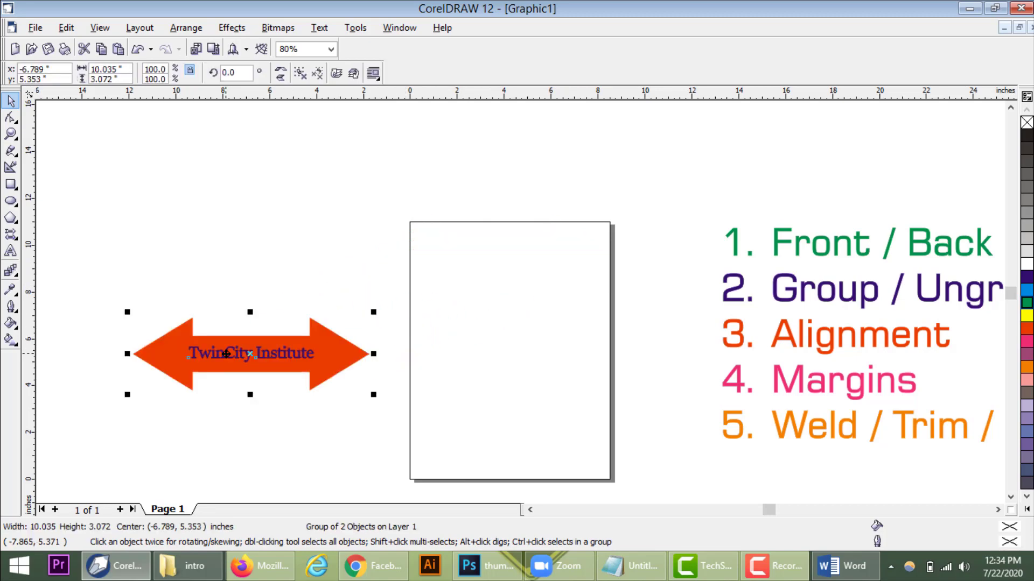
left_click(359, 276)
Place the arrow-and-text group at the top of the page and shrink it to about 6.24 inches wide
left_click_drag(314, 355, 538, 245)
left_click_drag(461, 276, 489, 302)
scroll(625, 235, "up", 1)
scroll(619, 245, "up", 1)
Try moving the group slightly lower on the page and undo the move
left_click(560, 240)
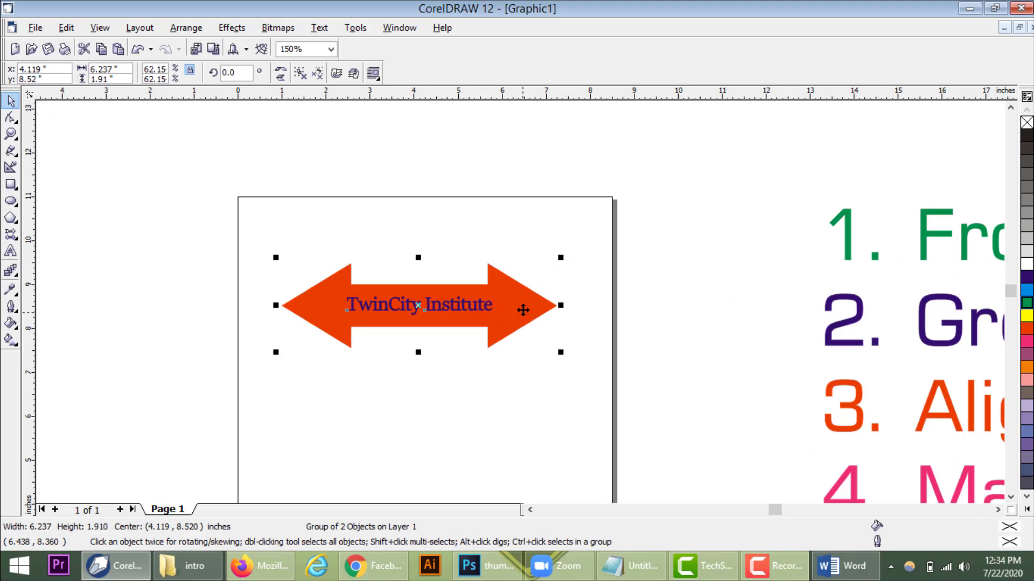
key("ctrl+z")
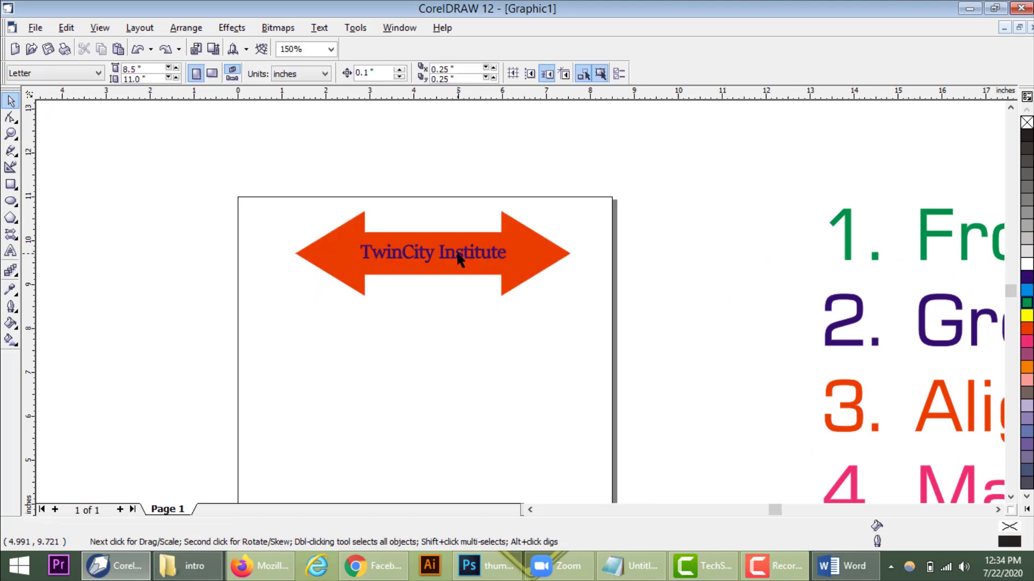
left_click(460, 259)
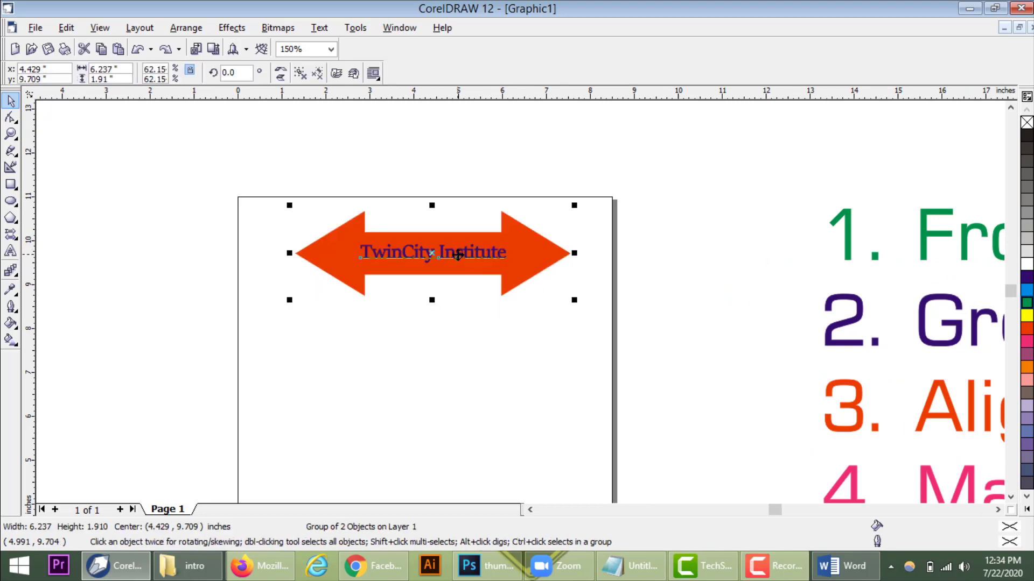
left_click(627, 188)
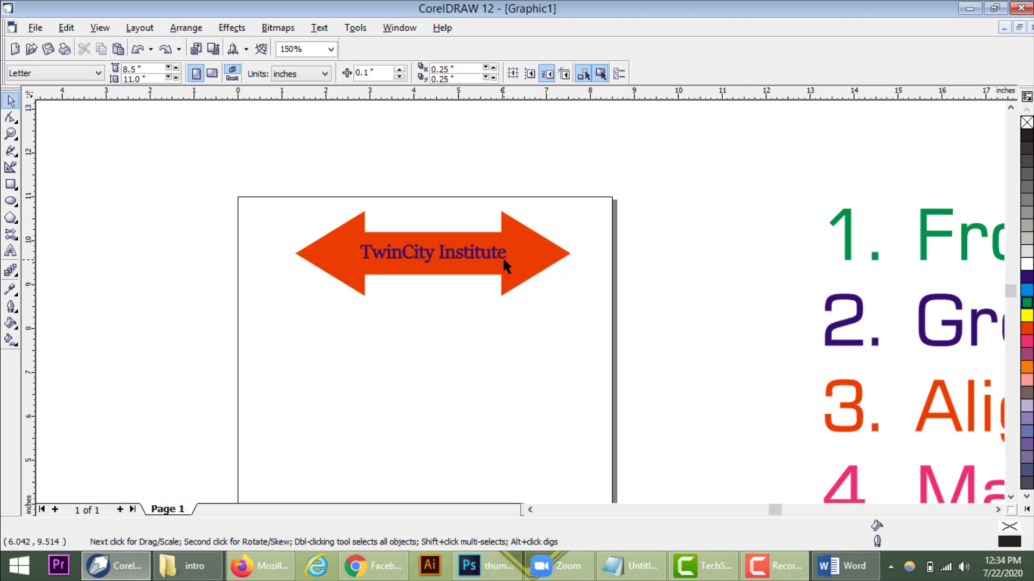
Ungroup the double arrow and its text
left_click_drag(666, 164, 272, 326)
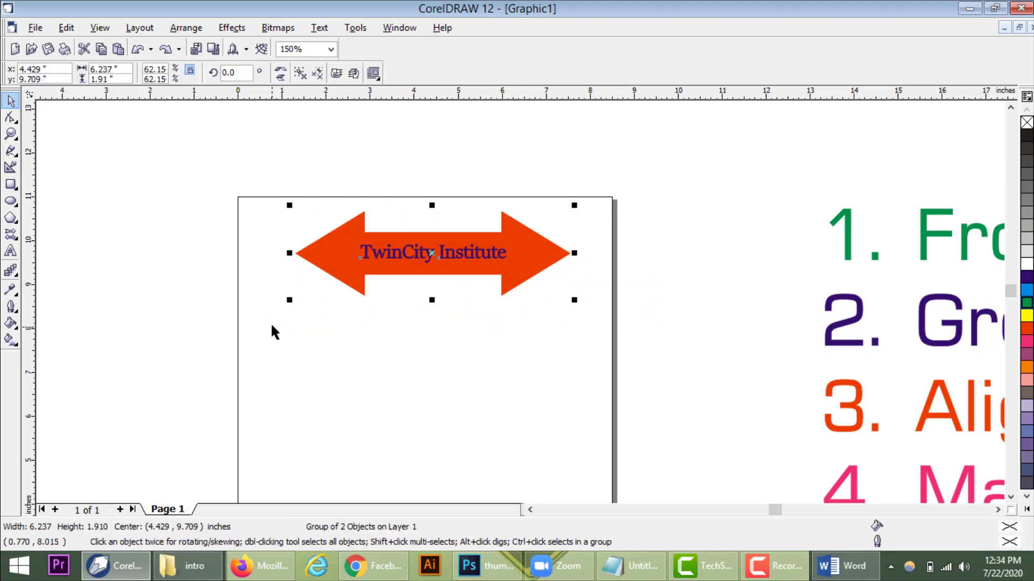
key("ctrl+u")
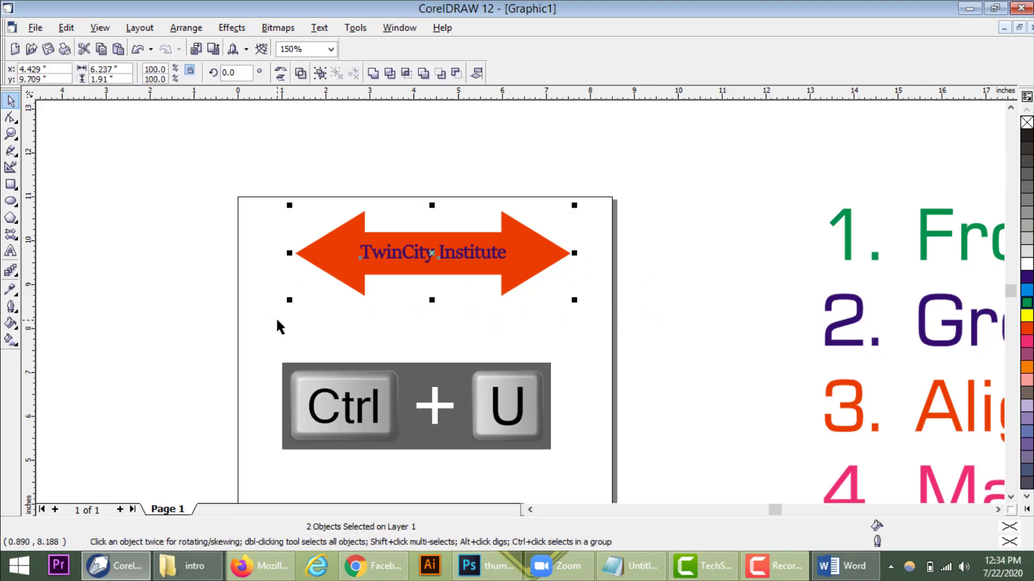
left_click(429, 323)
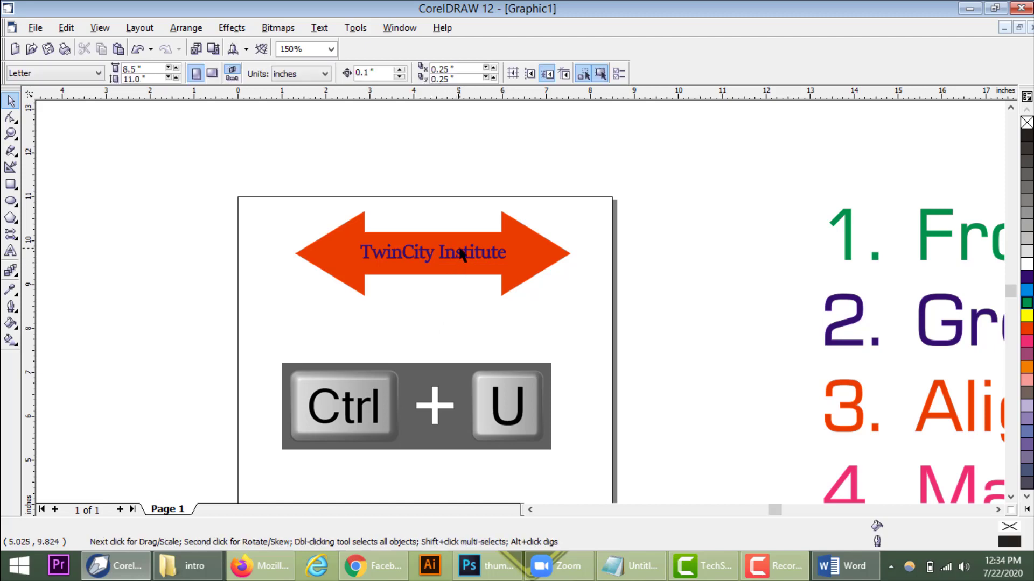
Give the TwinCity Institute text a yellow fill and outline, and enlarge and recentre it across the arrow
mouse_move(460, 255)
left_mouse_down()
mouse_move(461, 286)
mouse_move(468, 251)
left_mouse_up()
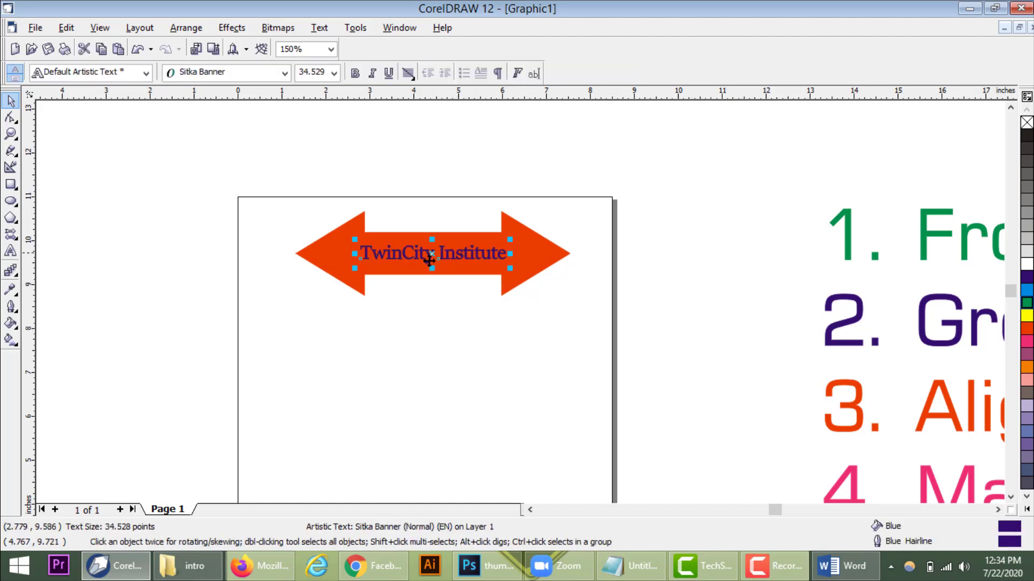
right_click(1026, 316)
left_click(1027, 316)
scroll(531, 239, "up", 1)
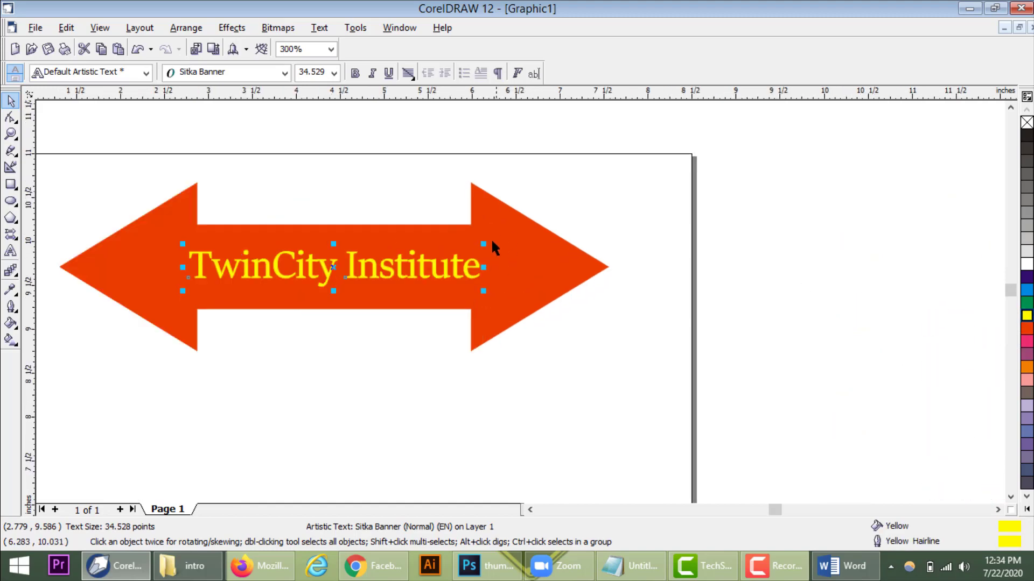
left_click_drag(483, 243, 562, 215)
left_click_drag(370, 260, 338, 266)
Fill the double arrow with magenta and group it with the yellow text again
left_click(577, 266)
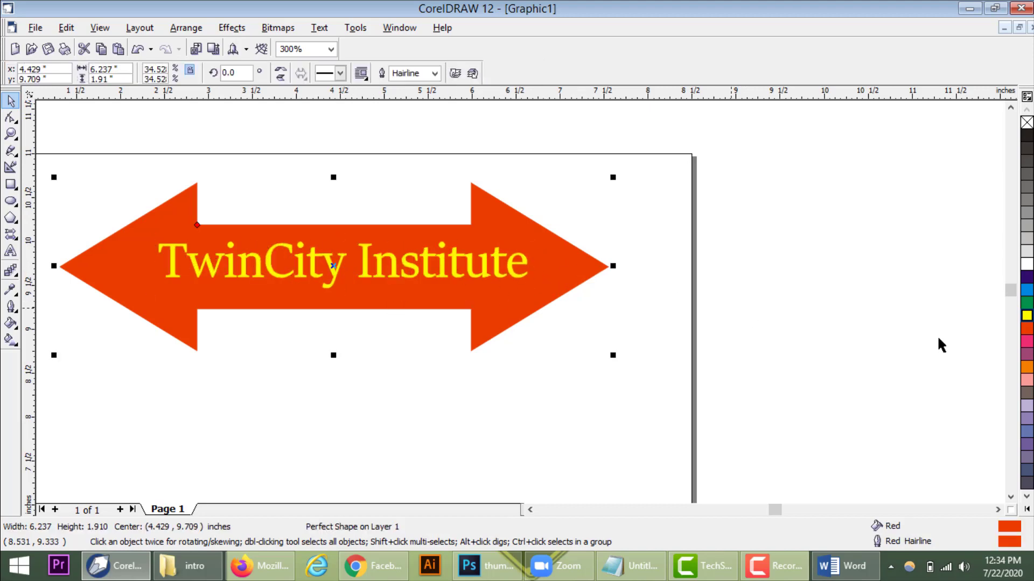
left_click(1027, 340)
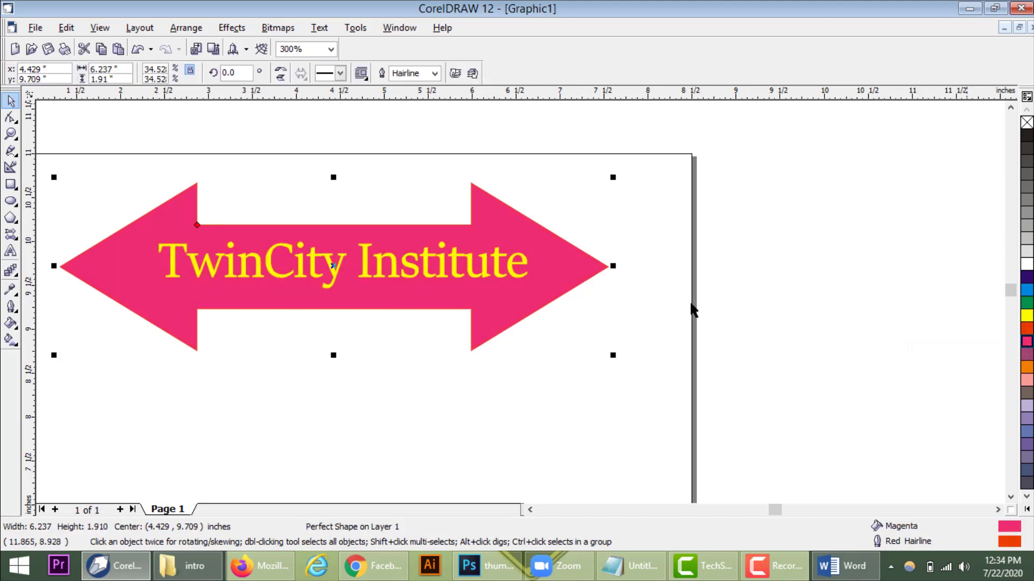
scroll(466, 269, "down", 2)
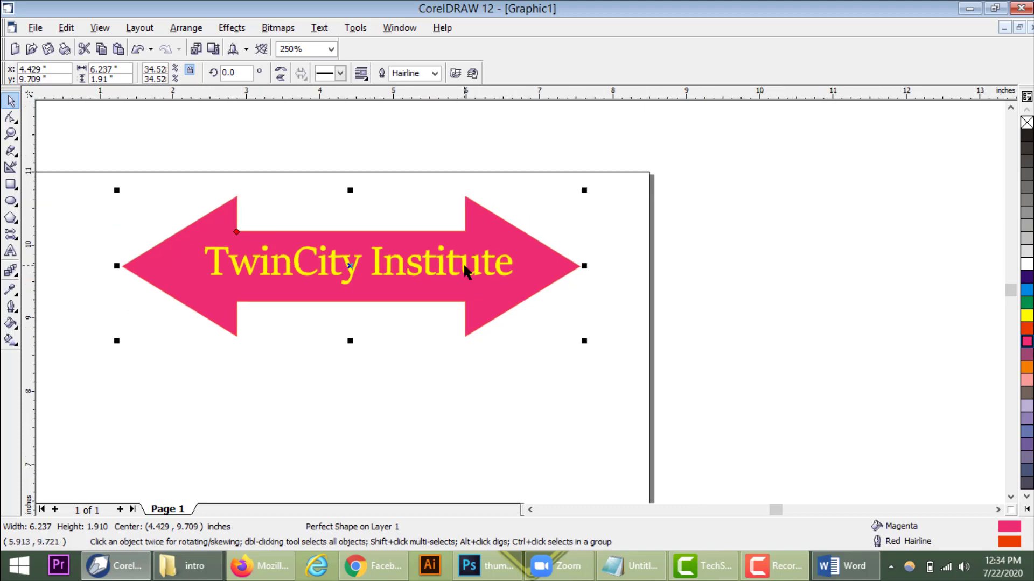
scroll(235, 286, "down", 1)
left_click_drag(506, 197, 214, 334)
key("ctrl+g")
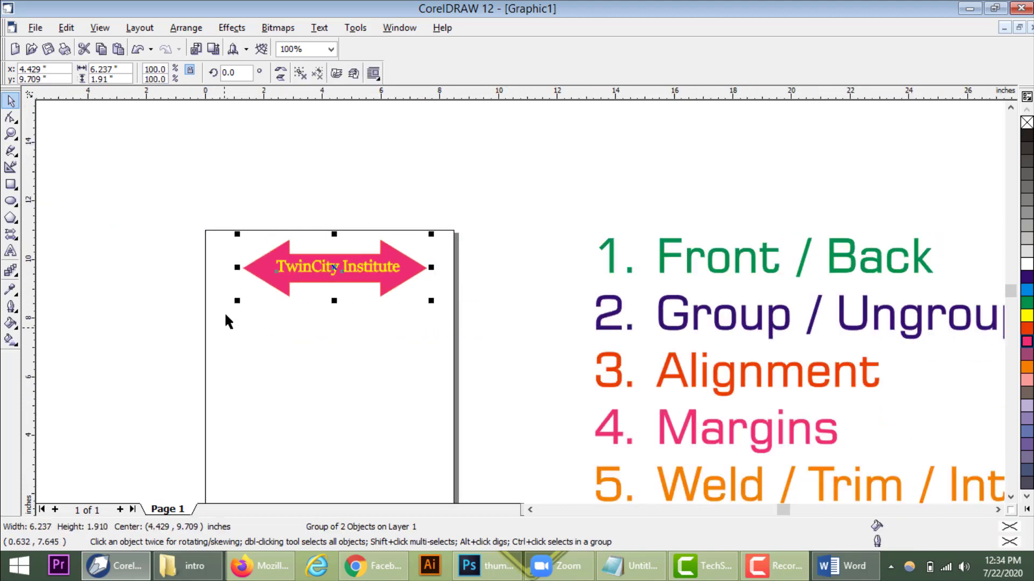
left_click(458, 195)
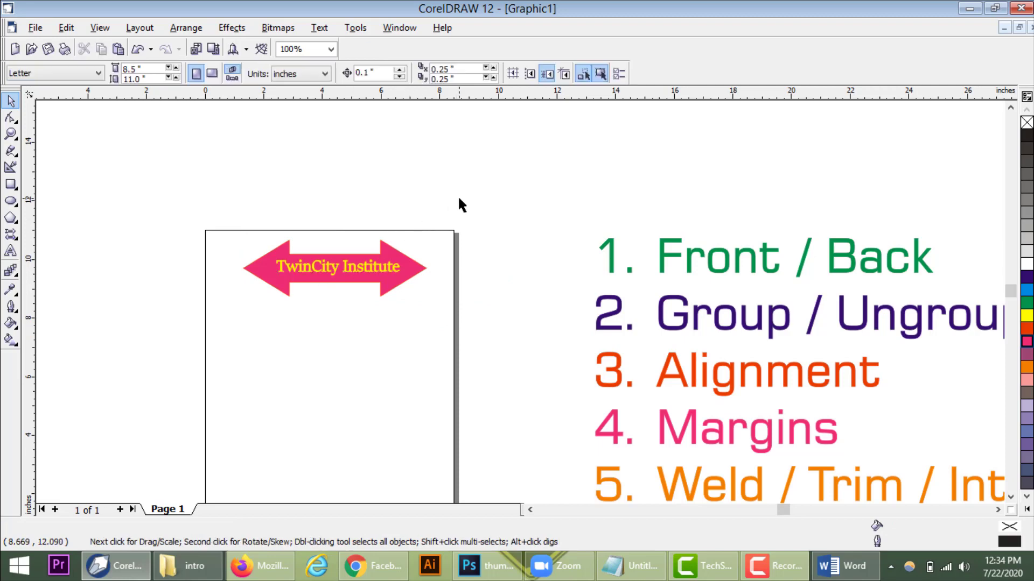
Examine the numbered topic list around the Alignment entry and the grouped arrow at the top of the page
left_click(997, 509)
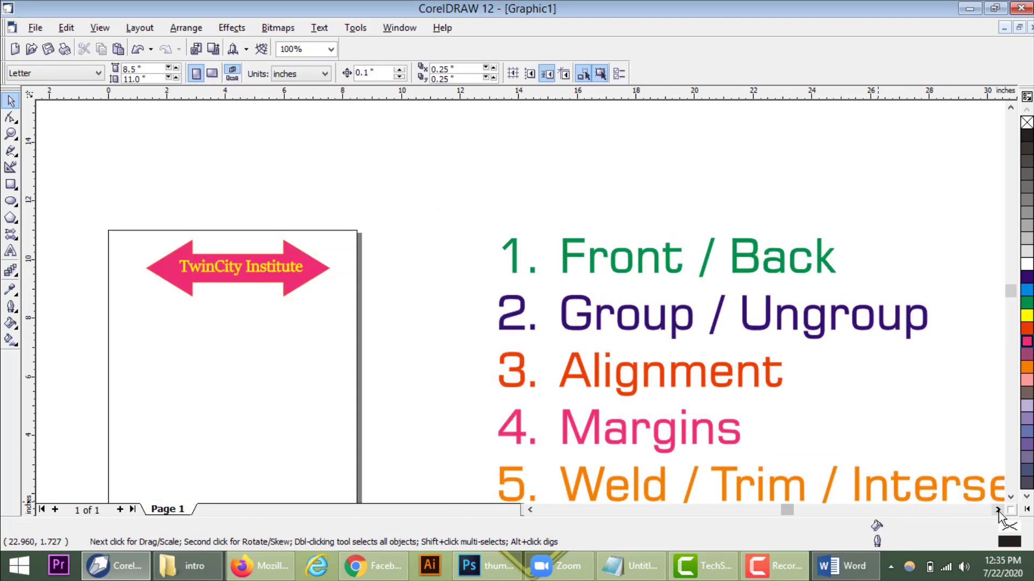
left_click(998, 510)
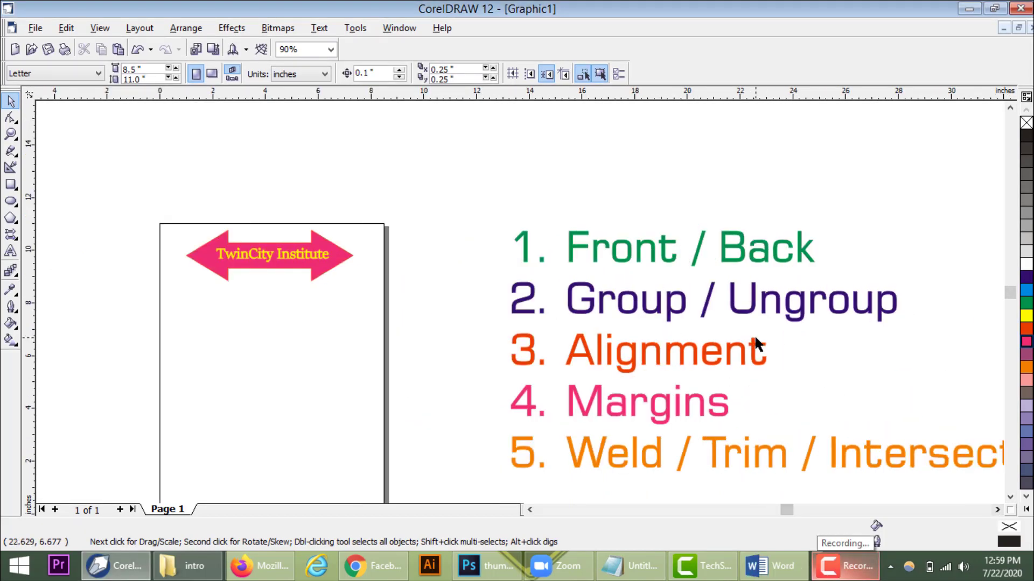
scroll(641, 361, "up", 1)
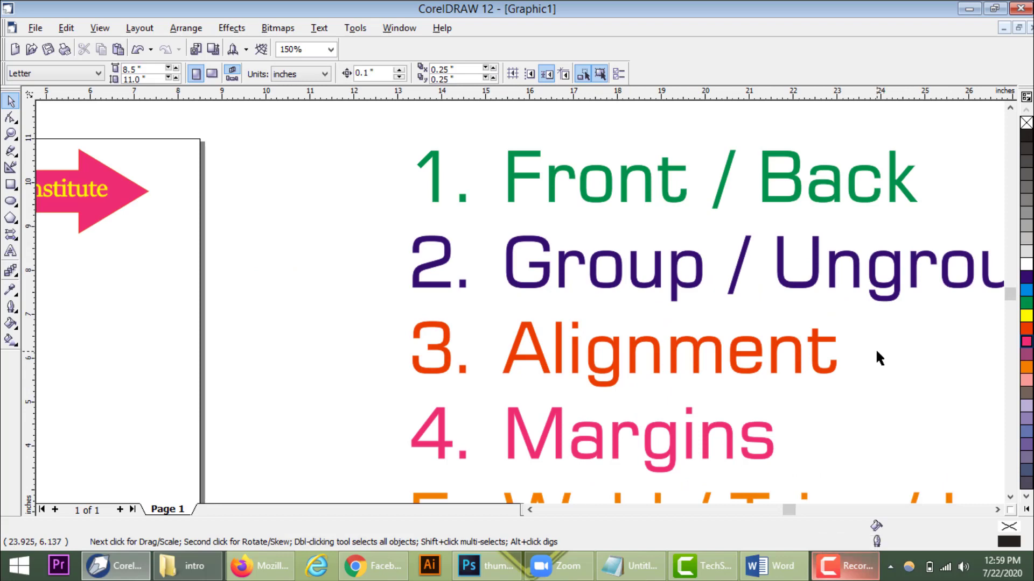
left_click(529, 510)
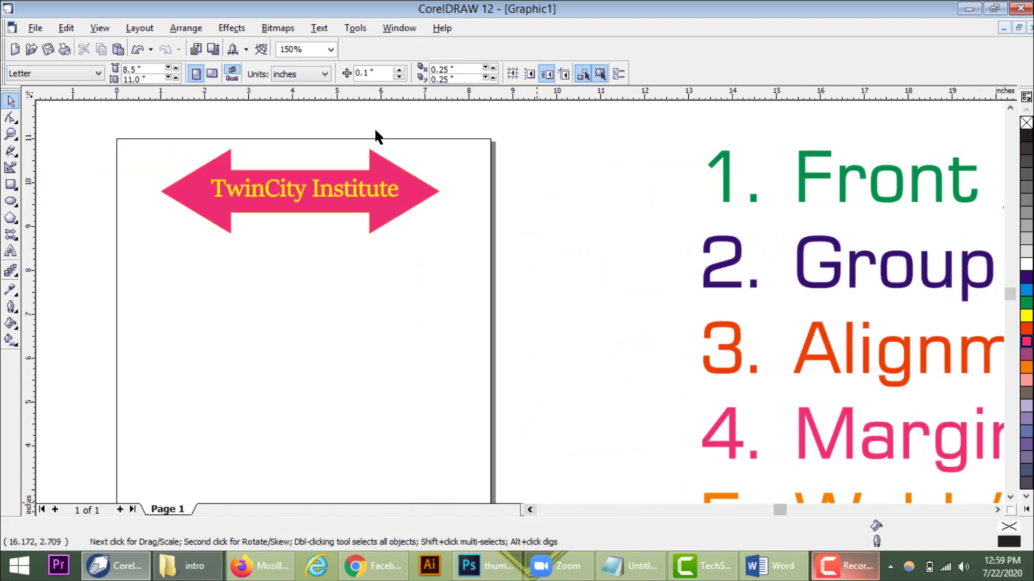
scroll(144, 132, "up", 1)
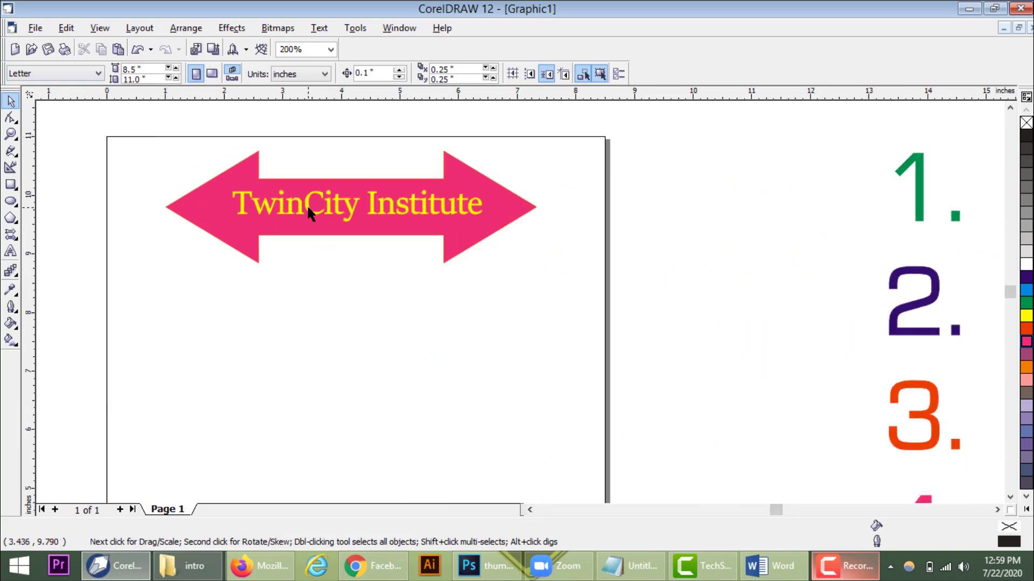
Ungroup the magenta double arrow and its TwinCity Institute text and clear the selection
left_click(229, 215)
left_click(330, 202)
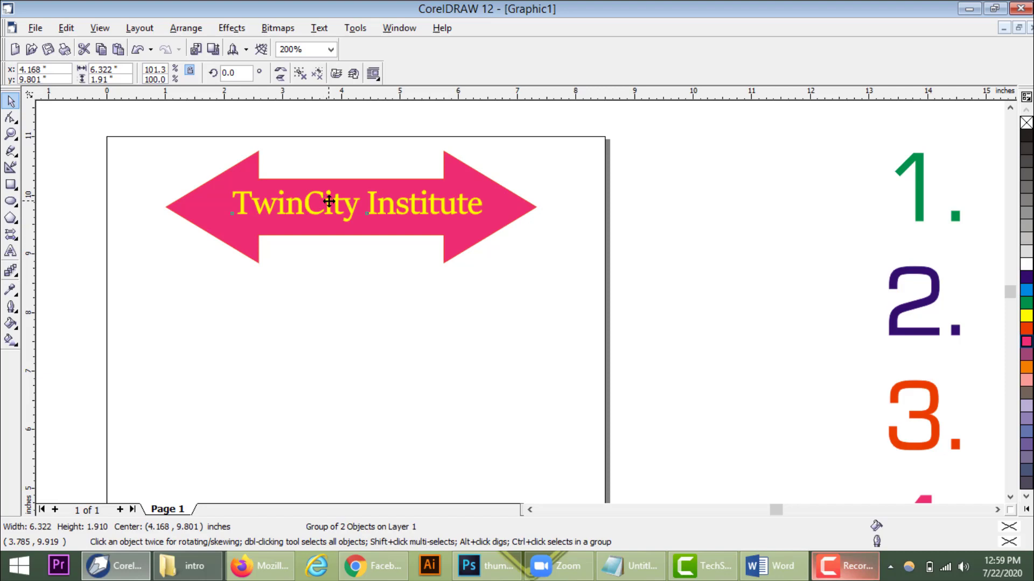
scroll(118, 150, "up", 2)
scroll(372, 226, "down", 2)
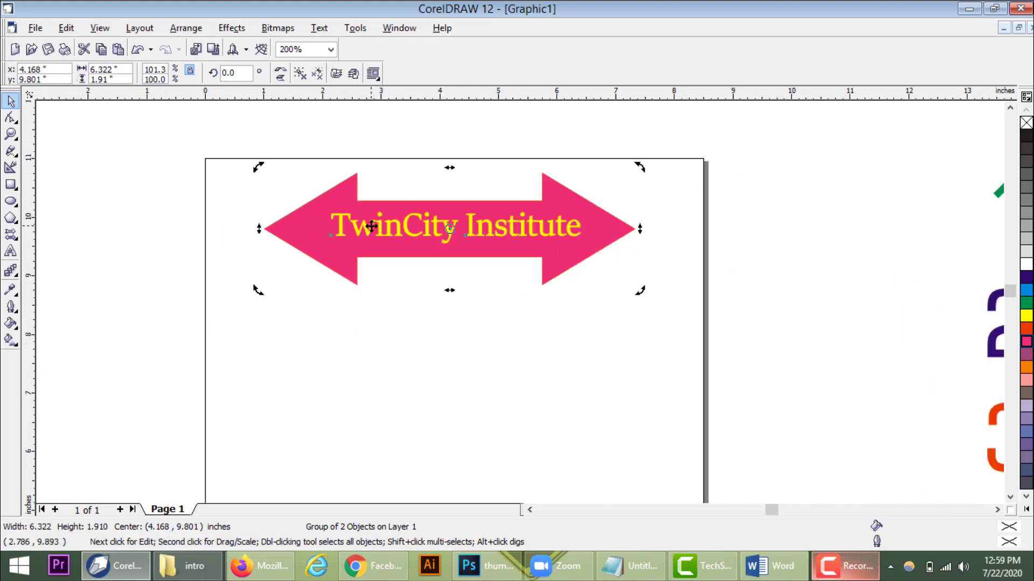
left_click(693, 224)
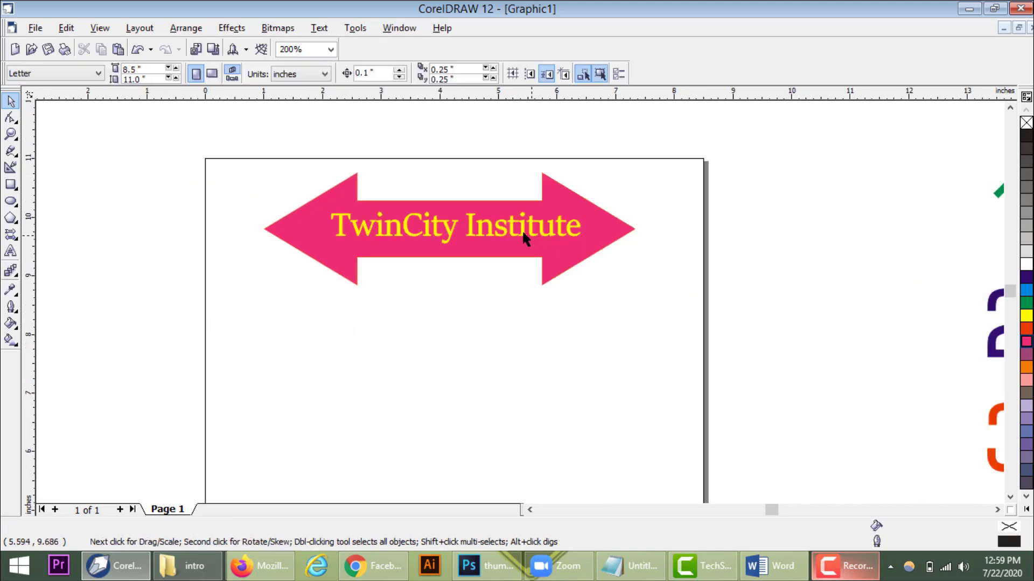
left_click(490, 222)
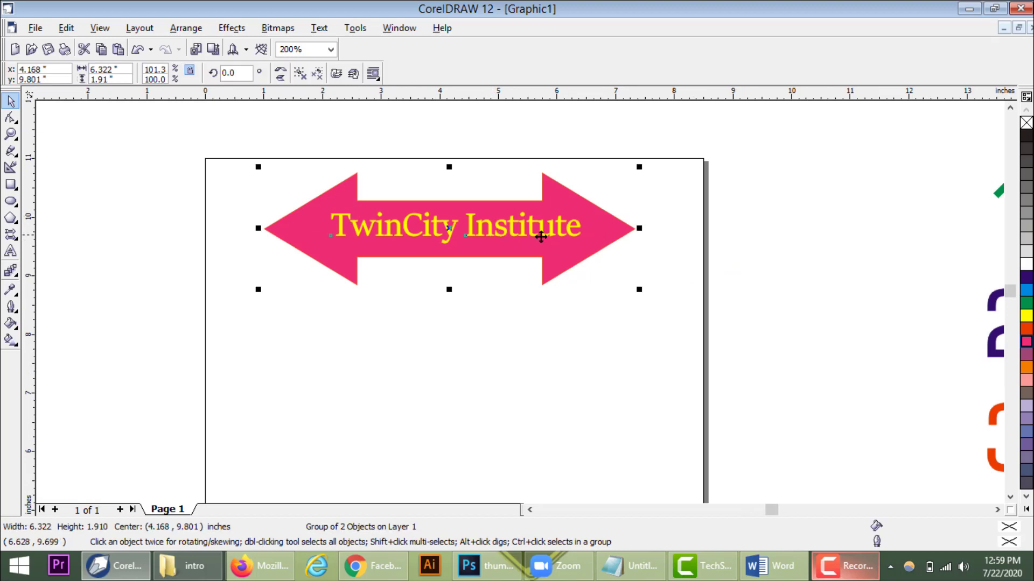
key("ctrl+u")
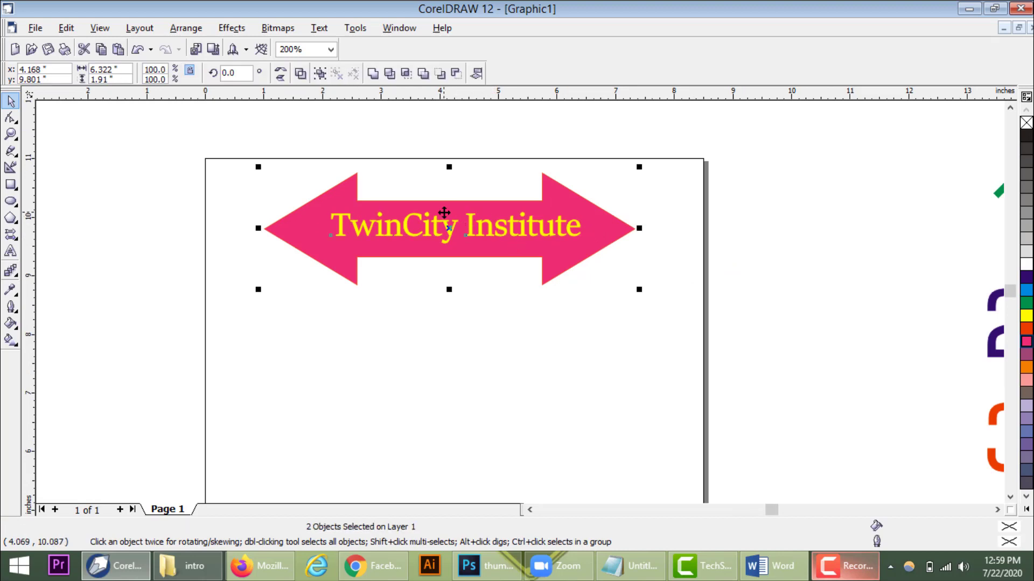
left_click(328, 302)
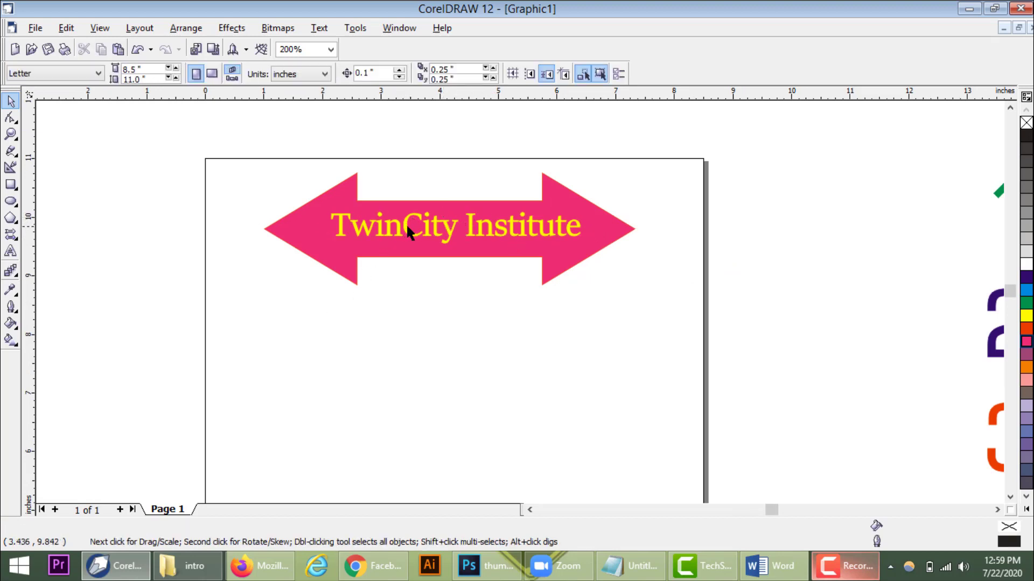
Shift the TwinCity Institute text off-centre on the arrow, and align the centres of both objects horizontally and vertically
left_click_drag(407, 225, 439, 331)
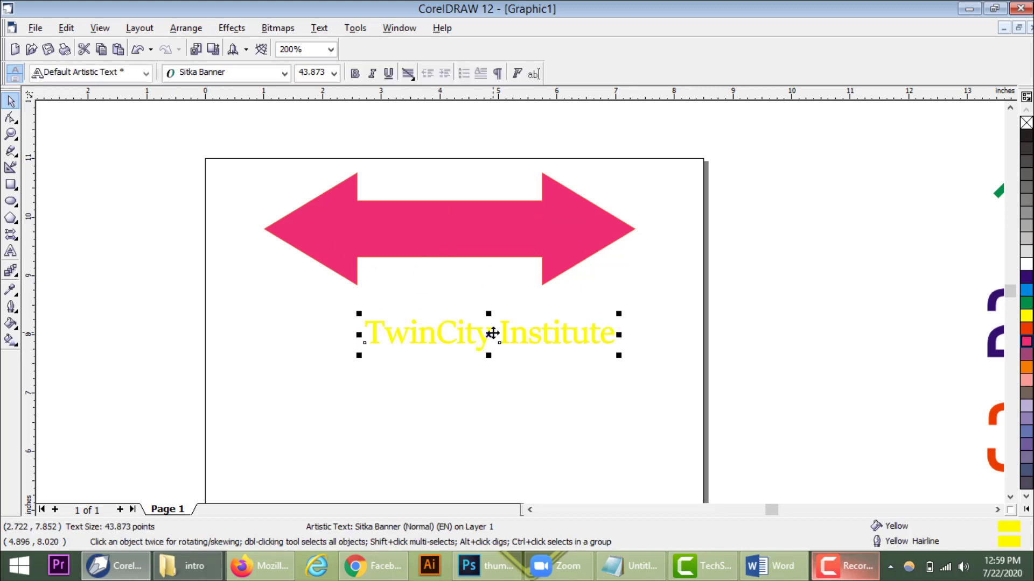
left_click_drag(462, 265, 454, 233)
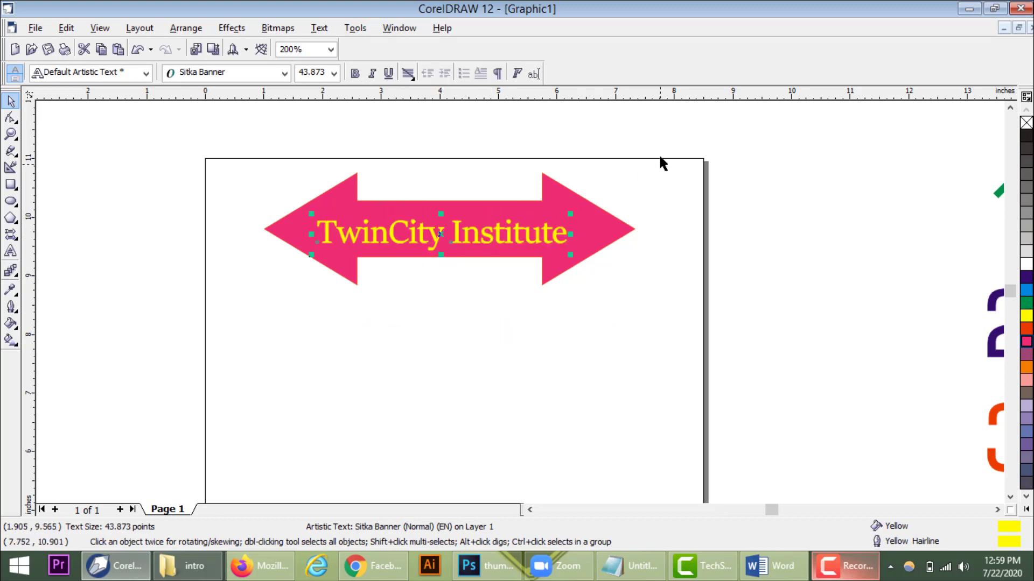
left_click_drag(725, 141, 249, 306)
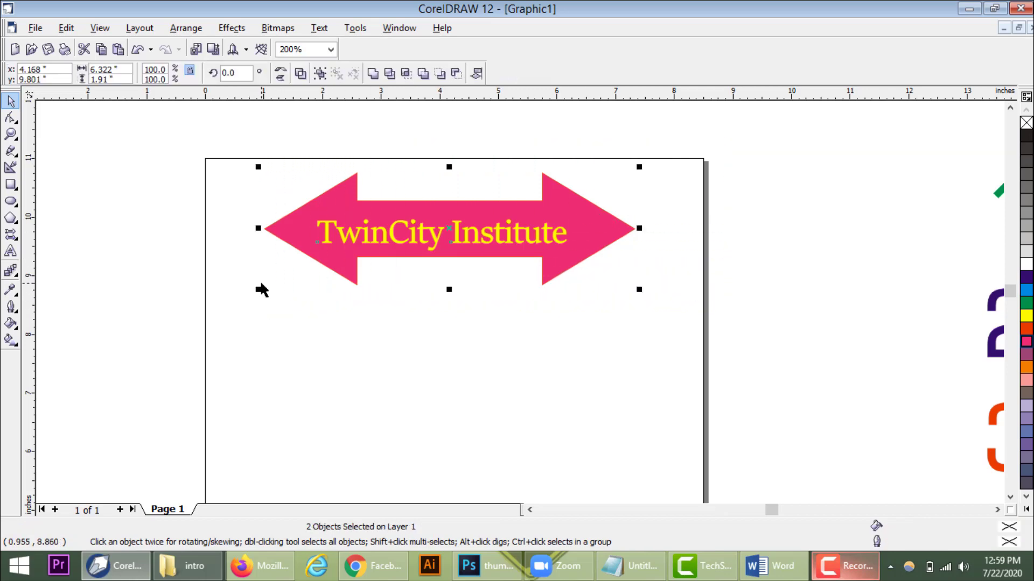
key("c")
key("e")
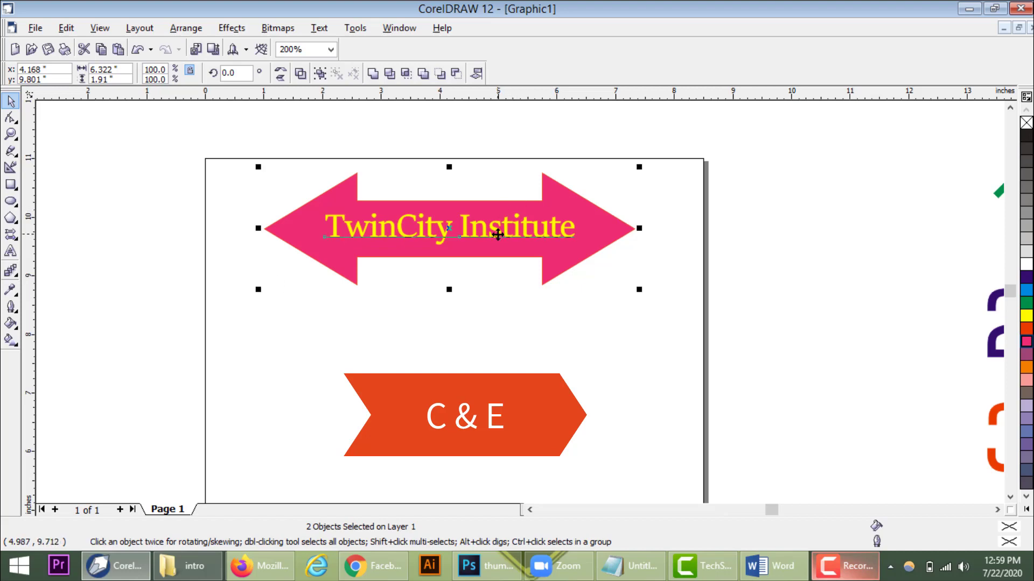
Draw a circle about 2.12 inches across left of the page and a five-pointed star about 1.41 inches wide right of it
left_click(10, 201)
left_click_drag(73, 201, 194, 330)
left_click(11, 218)
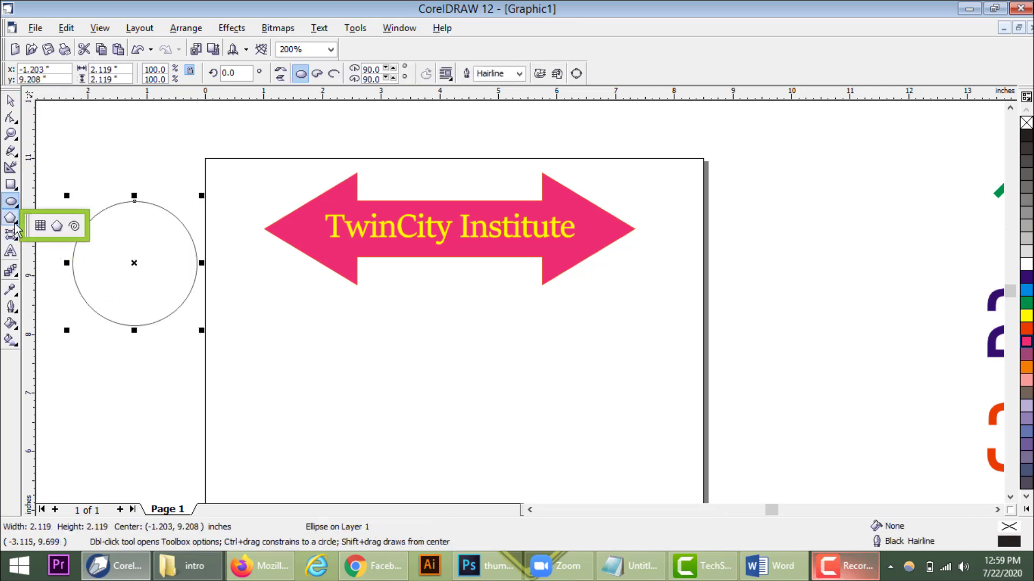
left_click(11, 235)
left_click(88, 240)
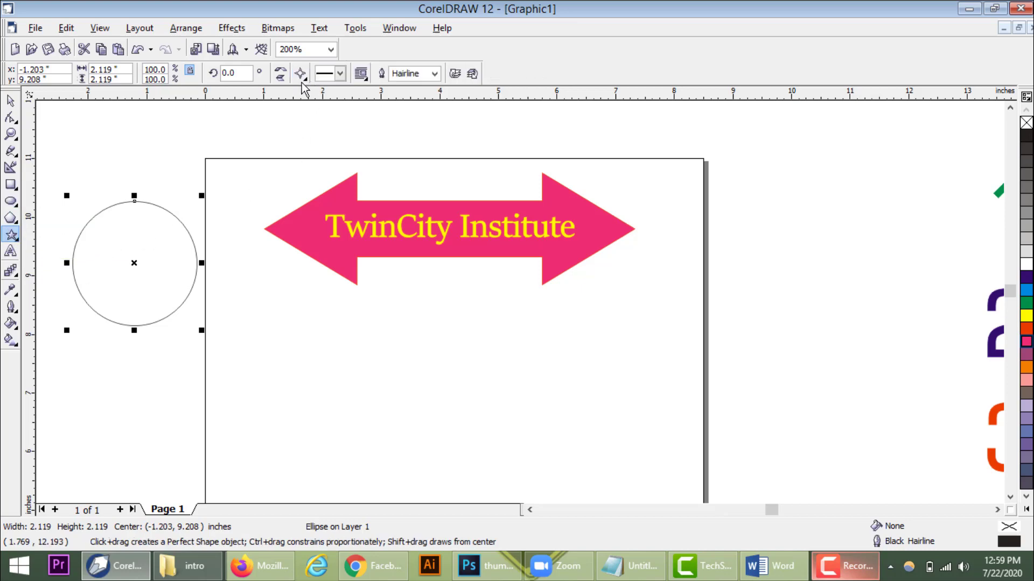
left_click(299, 73)
left_click(322, 106)
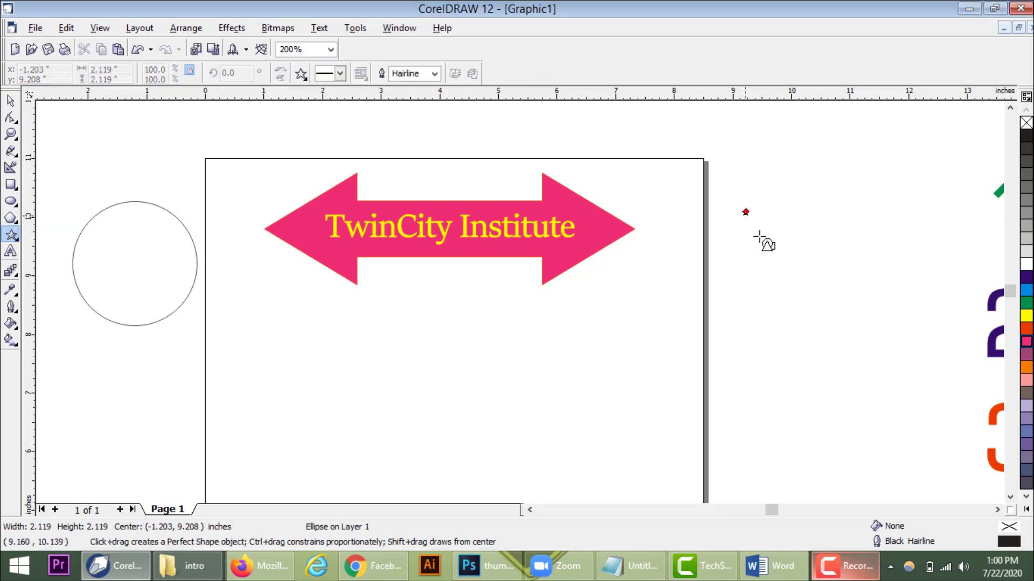
left_click_drag(759, 237, 831, 293)
key("space")
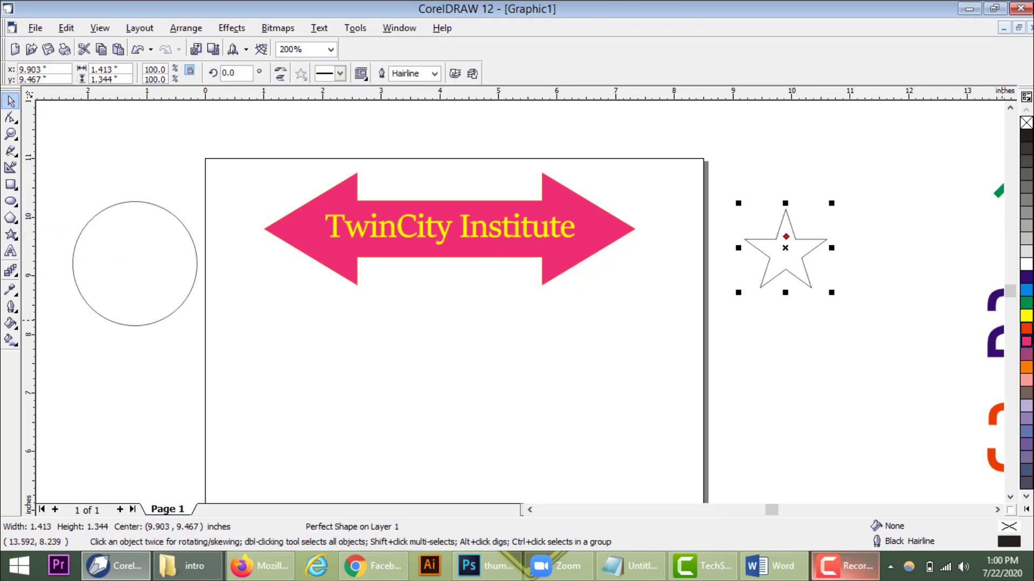
Give the star a yellow fill and outline and the circle an orange-red fill and outline
left_click(1026, 316)
left_click(164, 251)
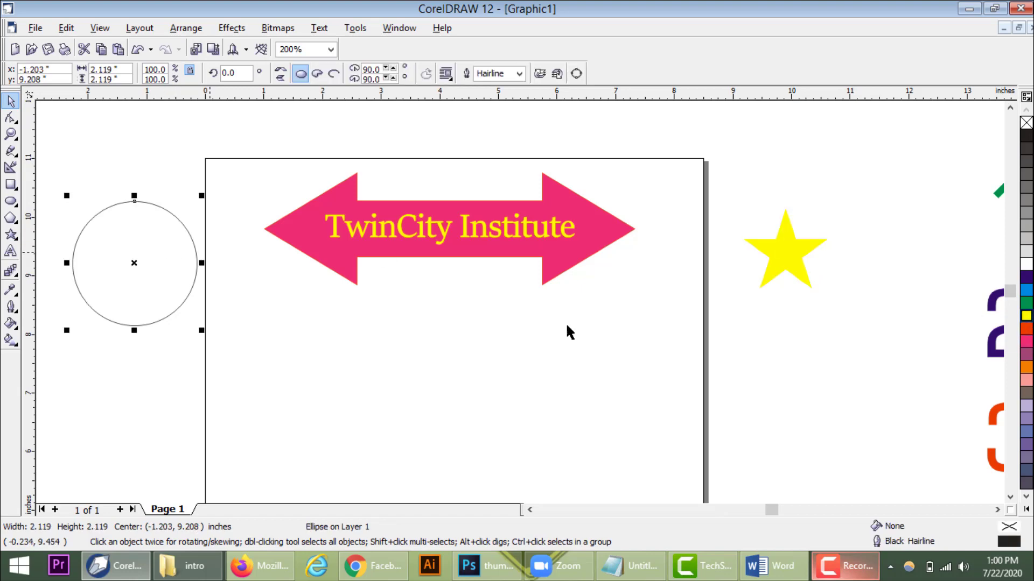
left_click(1026, 328)
right_click(1026, 328)
Place the star over the circle at the page's right edge and align their centres horizontally and vertically
left_click_drag(168, 211, 751, 384)
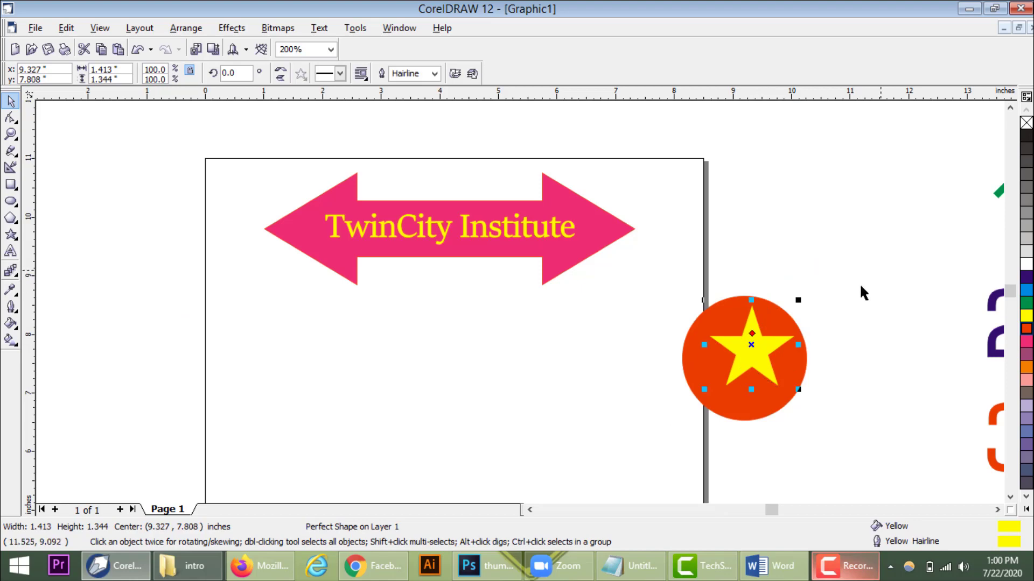
left_click_drag(881, 271, 659, 445)
key("c")
key("e")
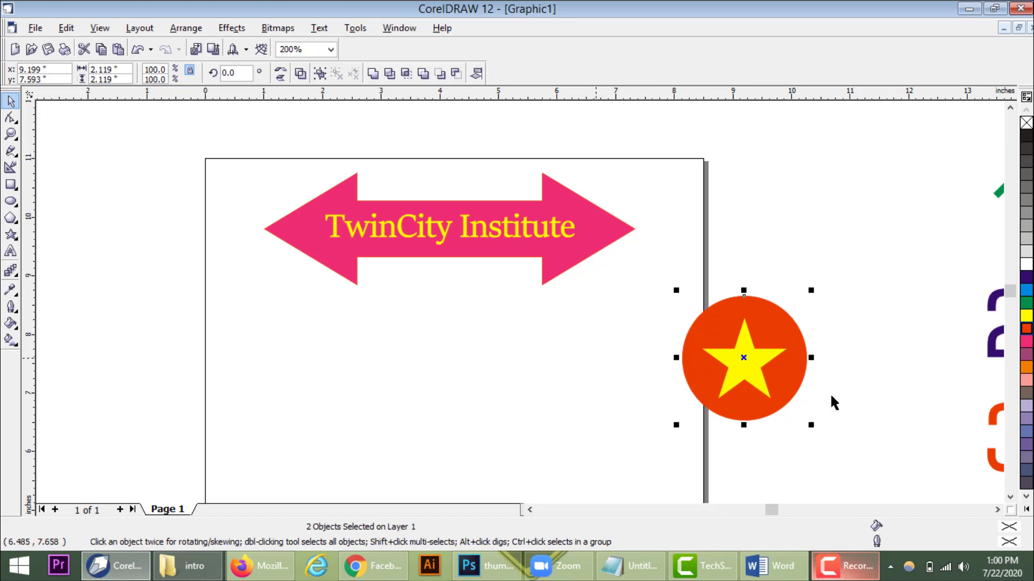
Examine the numbered topic list beside the page around the Margins entry
scroll(656, 376, "down", 1)
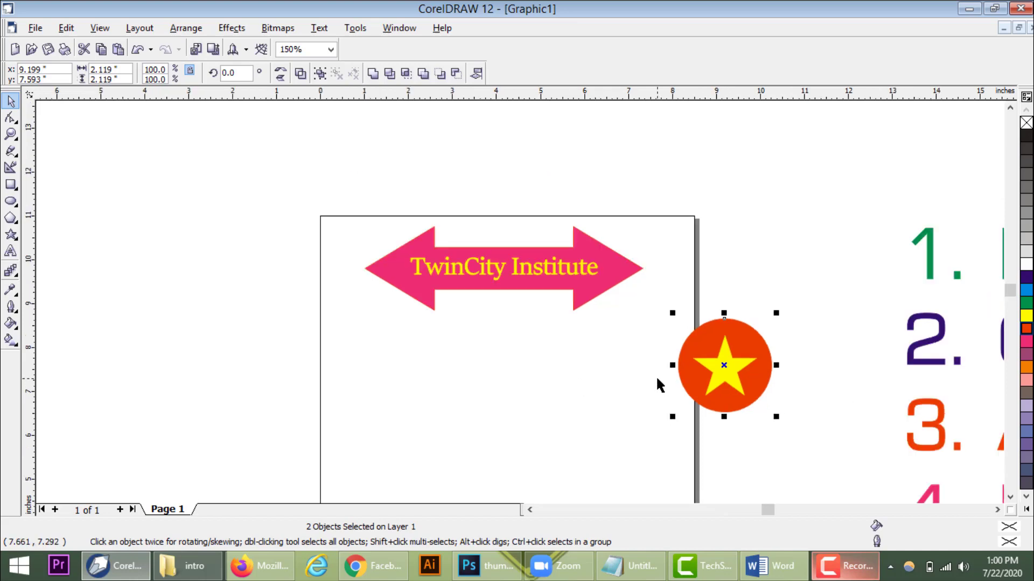
scroll(656, 376, "down", 1)
left_click(997, 510)
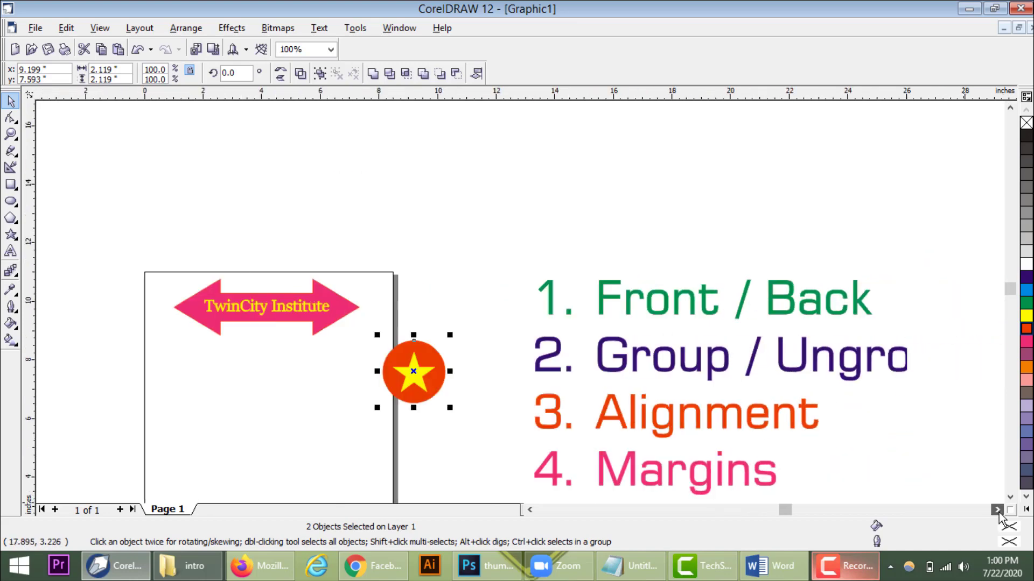
left_click(1010, 497)
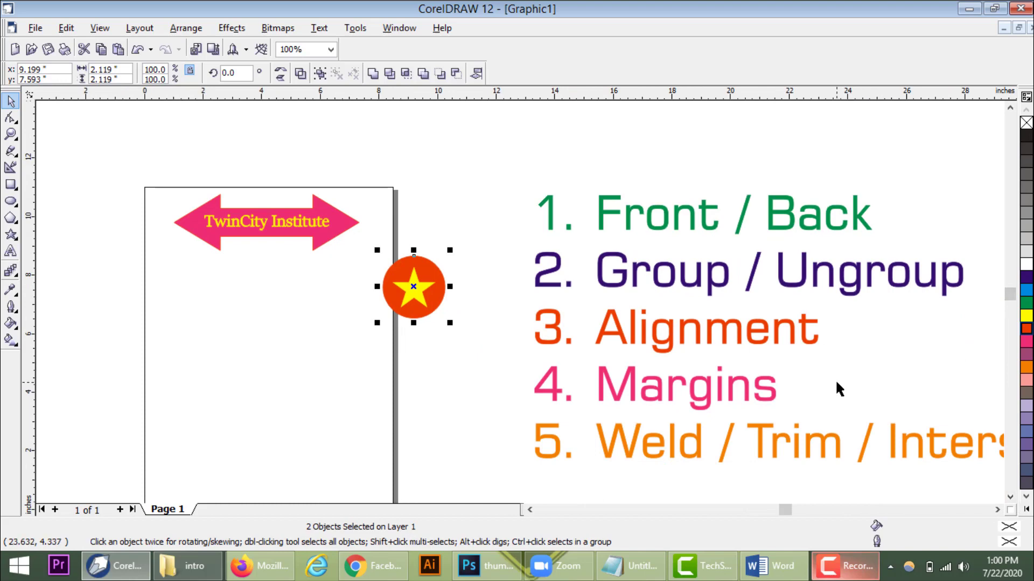
scroll(651, 393, "up", 1)
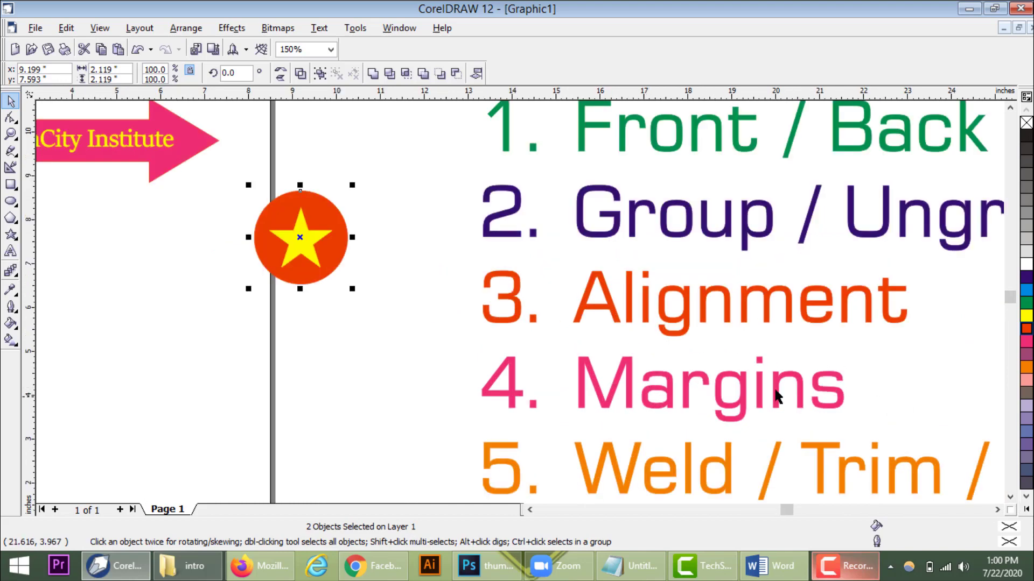
scroll(780, 386, "down", 1)
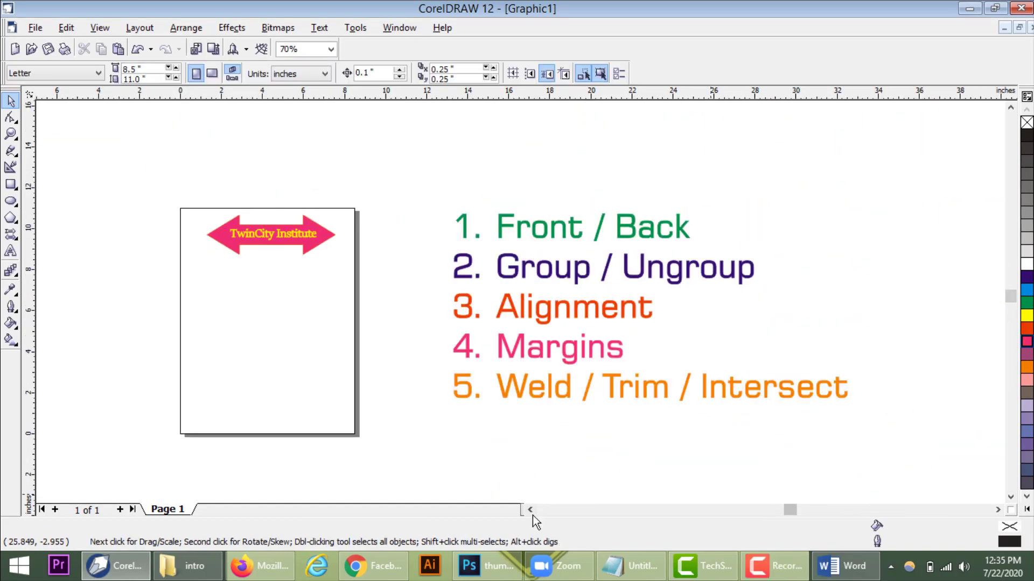
Move the grouped arrow and text left to about x 4.13 inches, near the page's horizontal centre
left_click(530, 509)
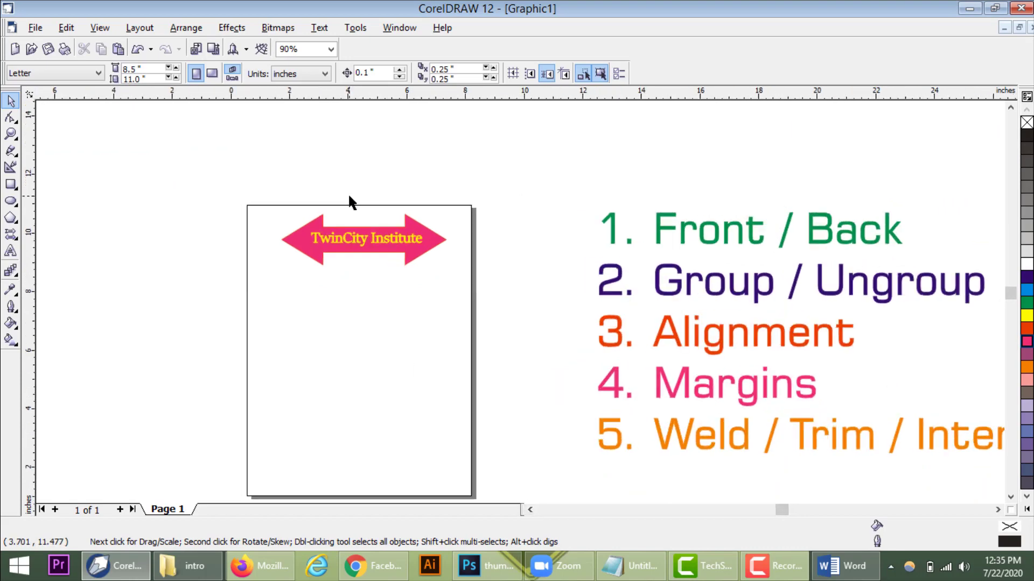
scroll(349, 203, "up", 1)
left_click_drag(228, 196, 511, 311)
mouse_move(426, 254)
left_mouse_down()
mouse_move(398, 251)
mouse_move(418, 251)
left_mouse_up()
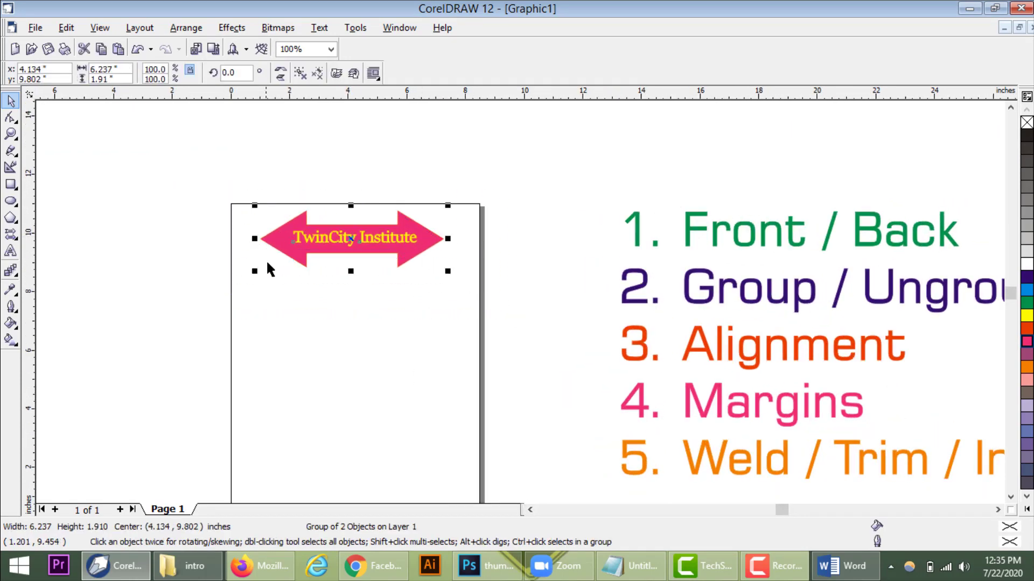
left_click(542, 291)
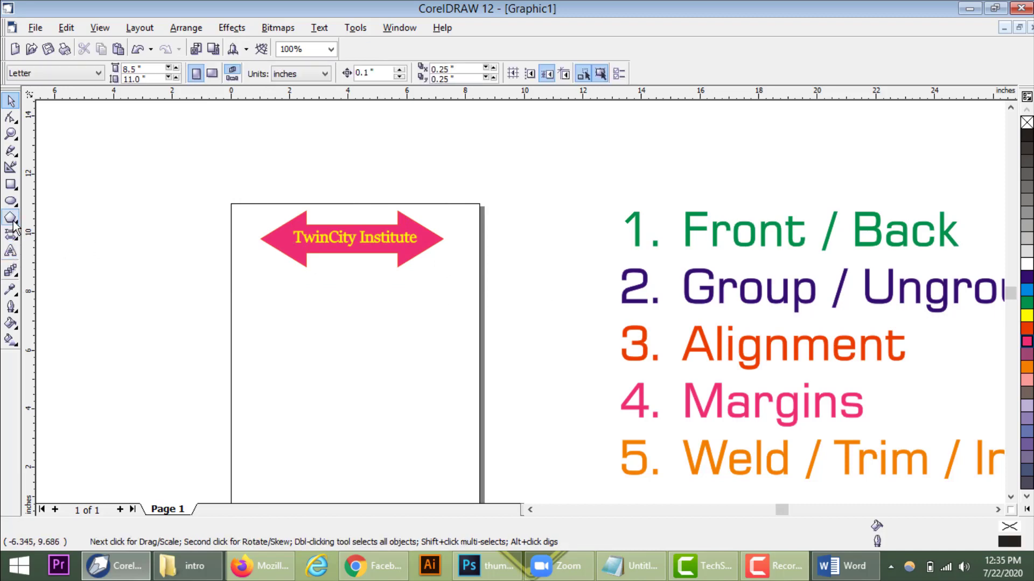
Start an artistic text line below the arrow in Simplified Arabic at 36 points
left_click(10, 251)
scroll(302, 264, "up", 2)
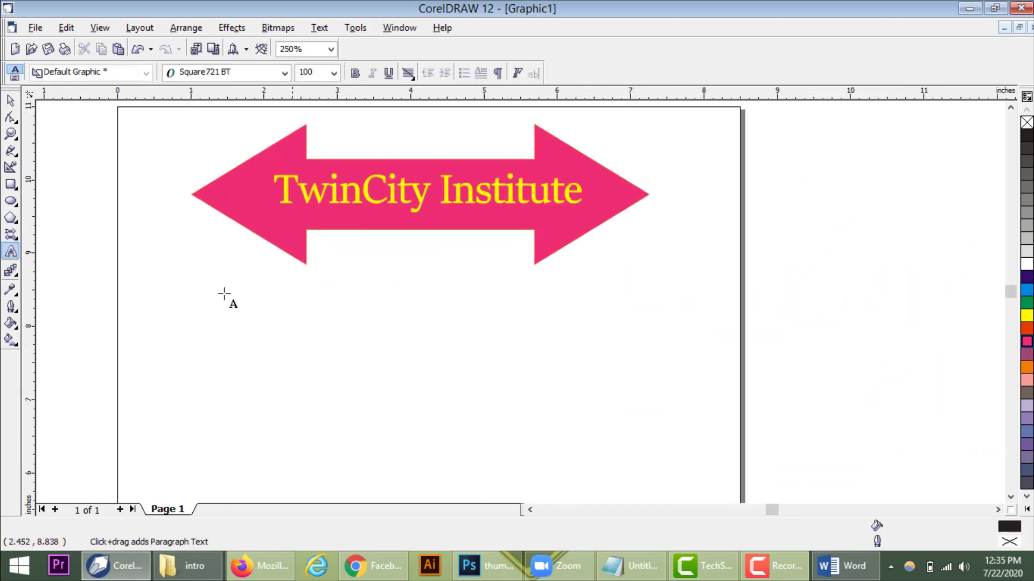
left_click(204, 351)
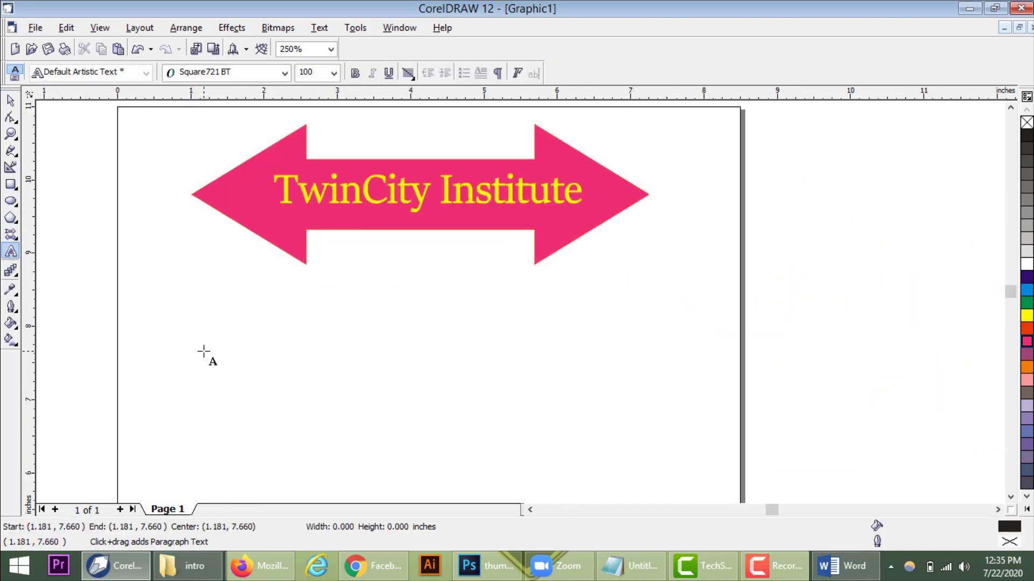
left_click(336, 73)
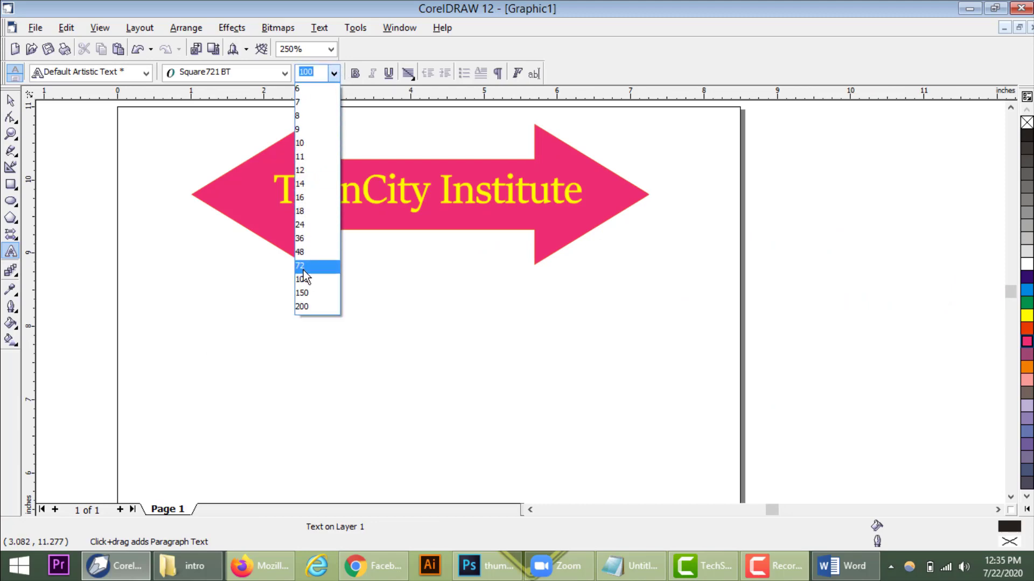
left_click(308, 241)
left_click(287, 76)
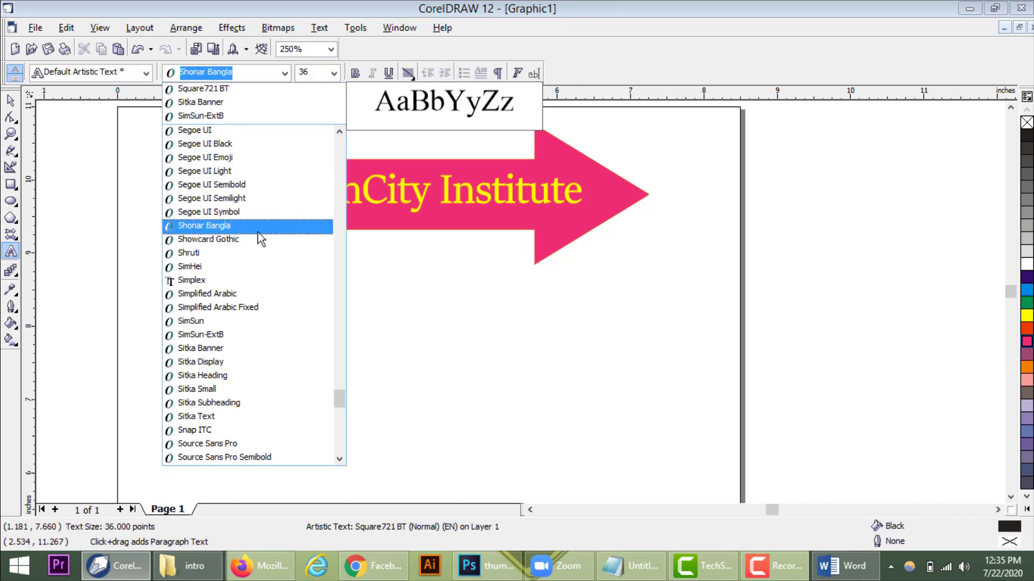
left_click(253, 293)
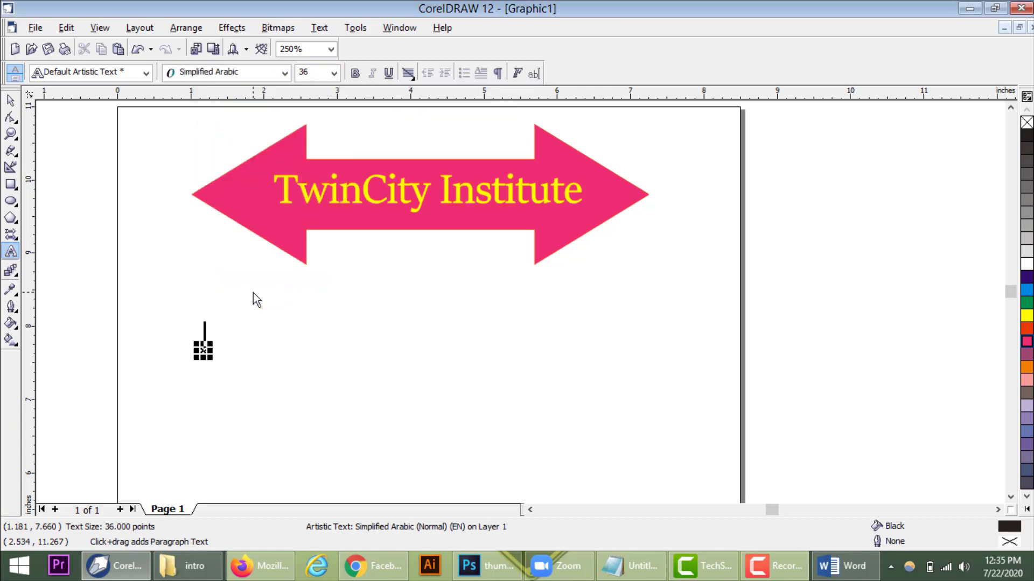
Enter "PIONEER in IT & Linguistics" as the text line below the arrow
type("P")
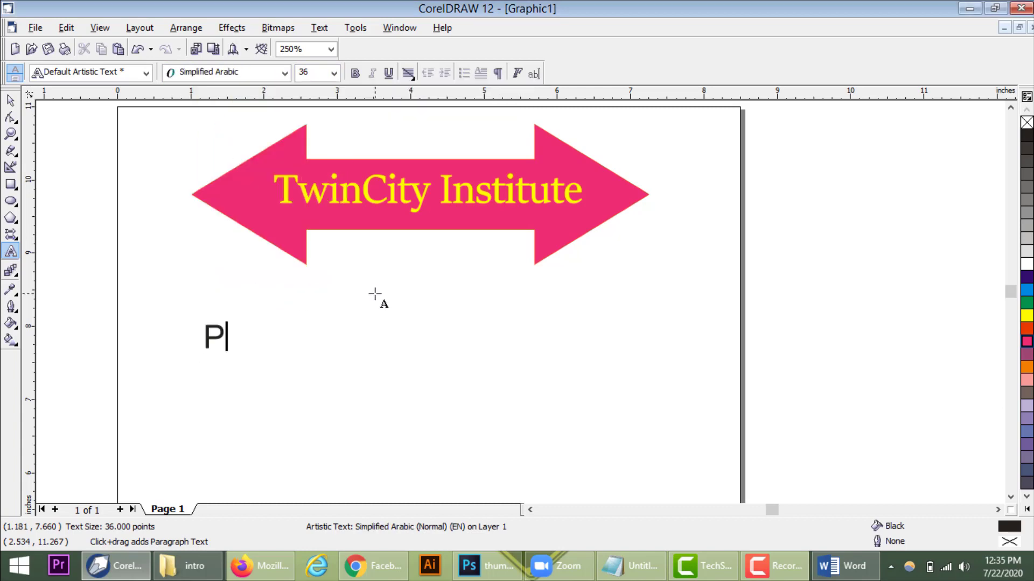
type("IONEER in IT")
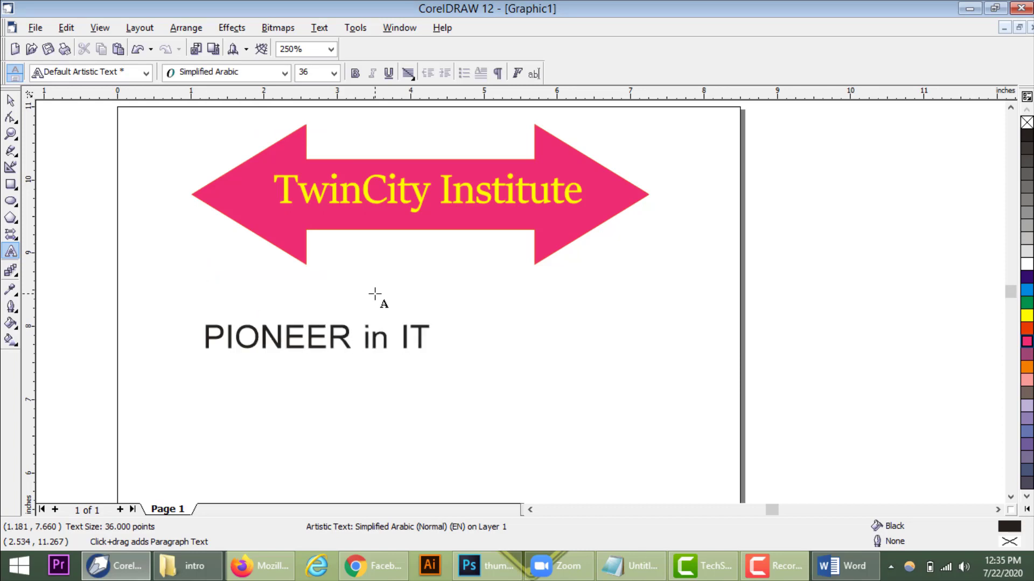
type(" &")
type(" I")
type("I")
key("BackSpace")
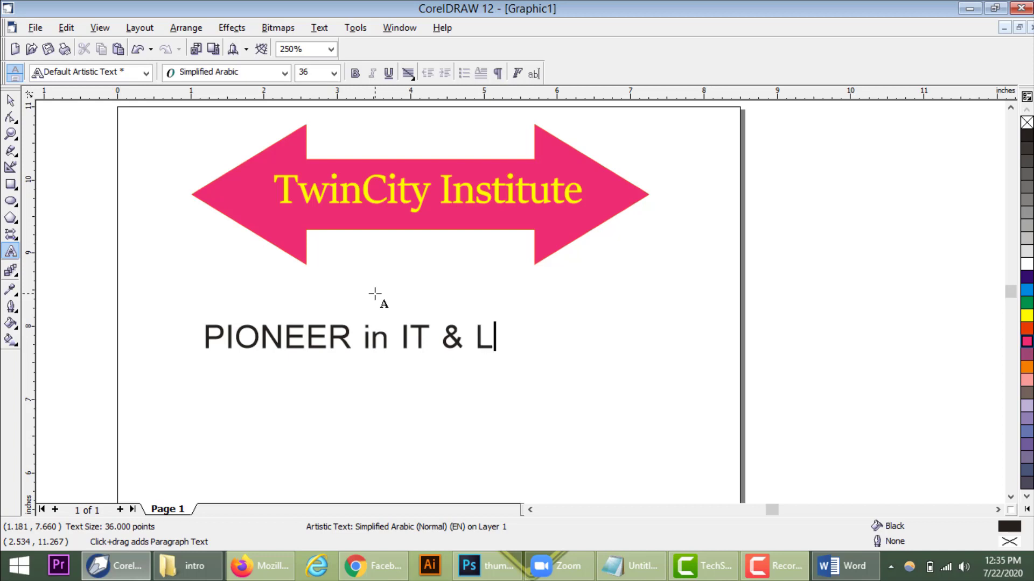
type("Linguis")
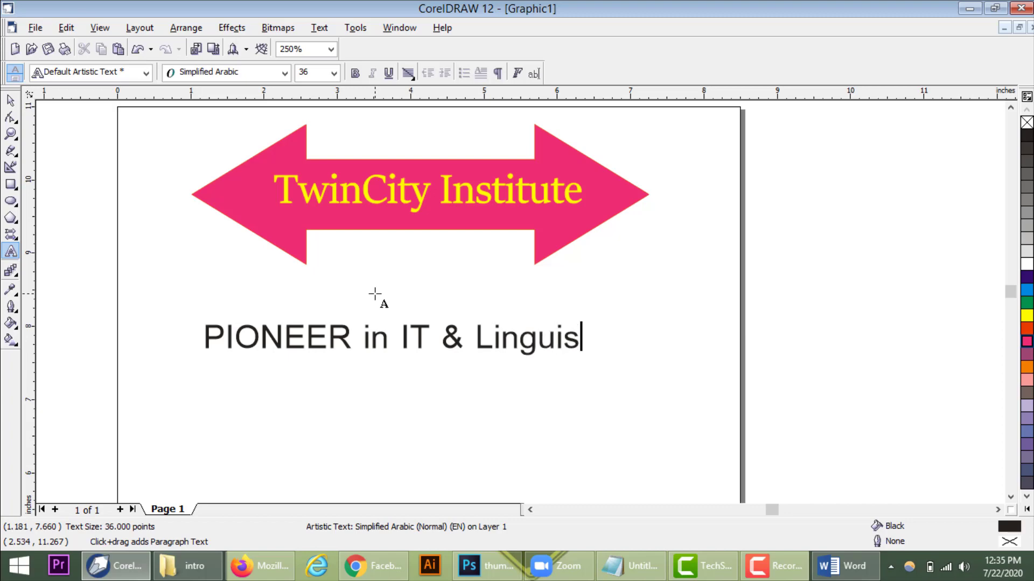
type("tics")
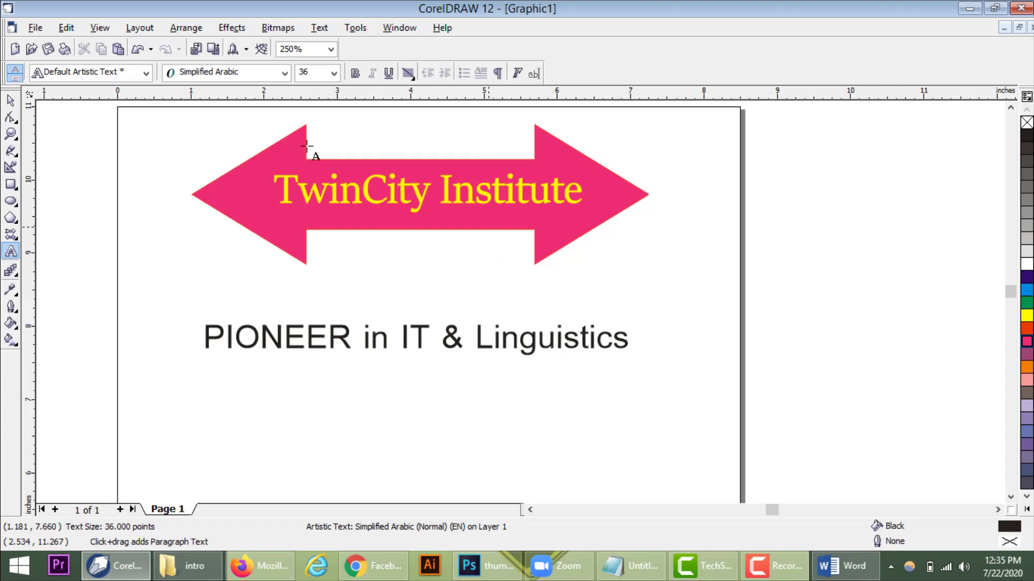
Draw a rectangle about 5.4 by 0.93 inches on the page below the "PIONEER in IT & Linguistics" text line
left_click(10, 103)
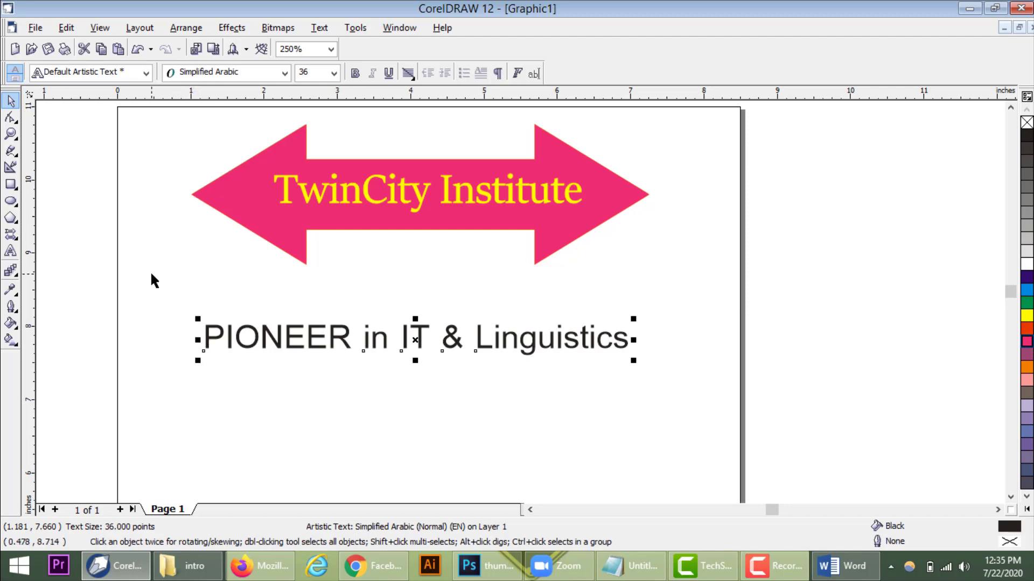
left_click(11, 219)
mouse_move(13, 211)
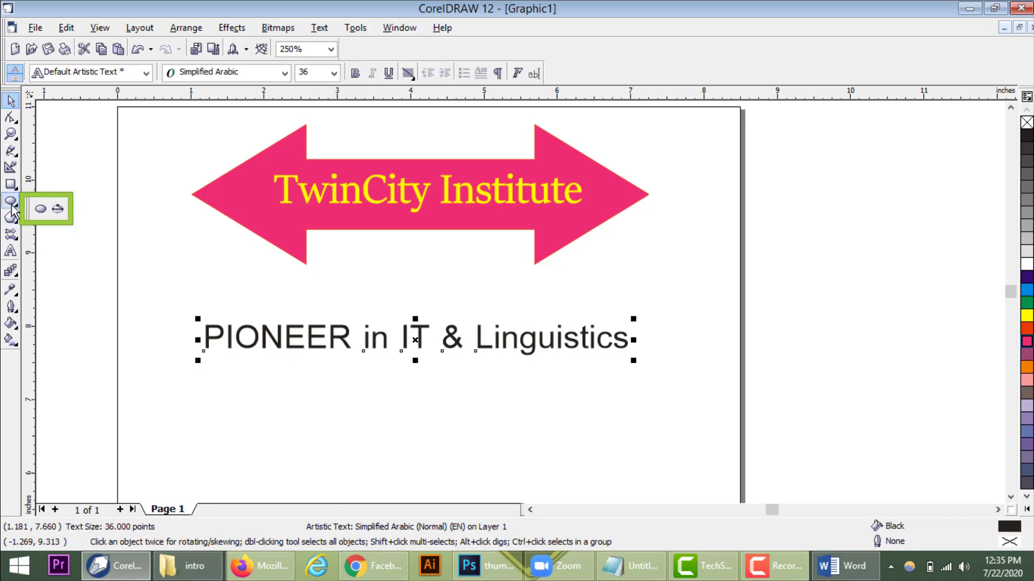
left_click(11, 184)
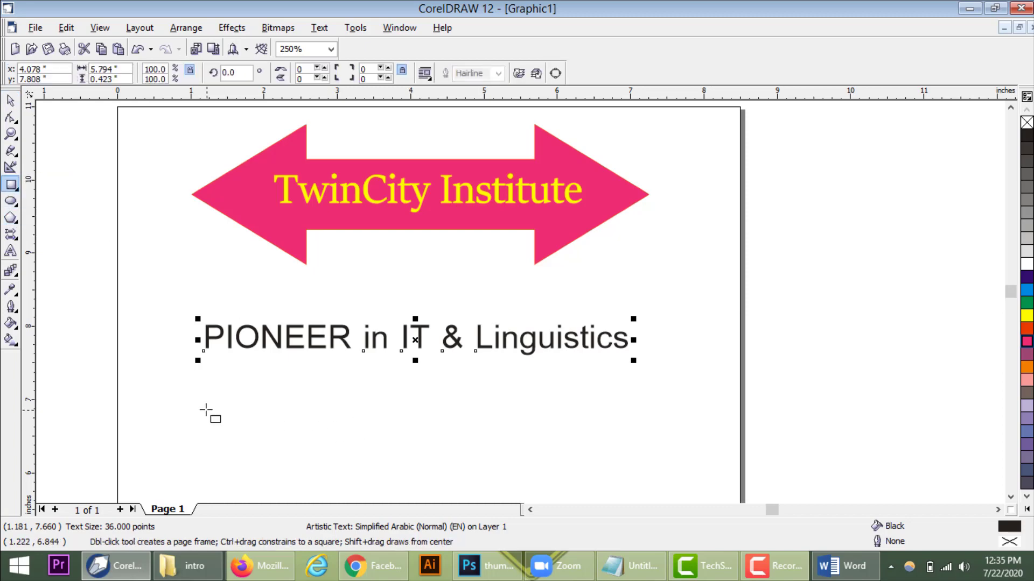
left_click_drag(200, 405, 268, 468)
left_click_drag(359, 466, 597, 473)
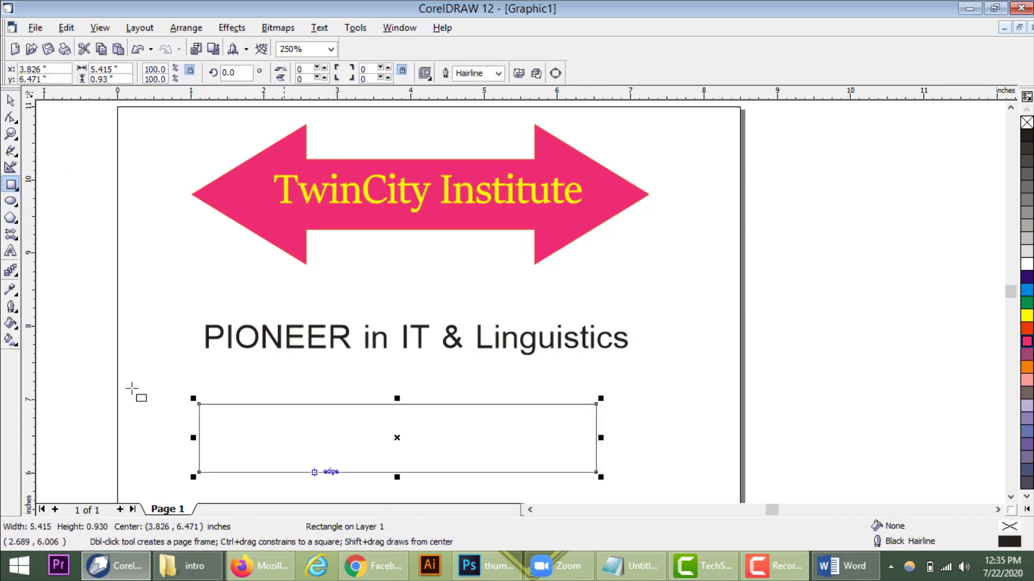
Place a vertical guideline at about 1 inch horizontally, by the arrow's left tip
left_click(10, 100)
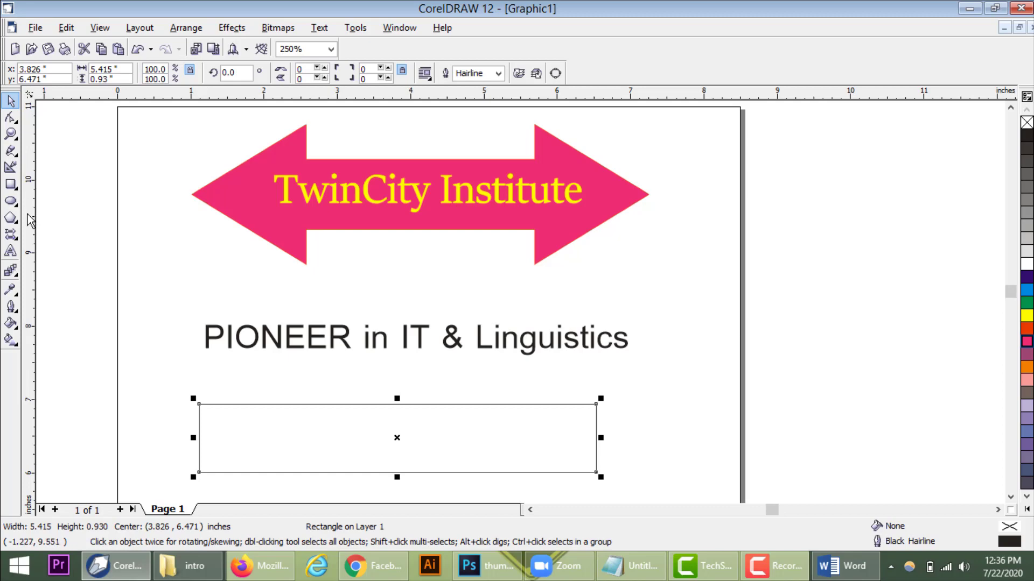
left_click_drag(105, 218, 192, 226)
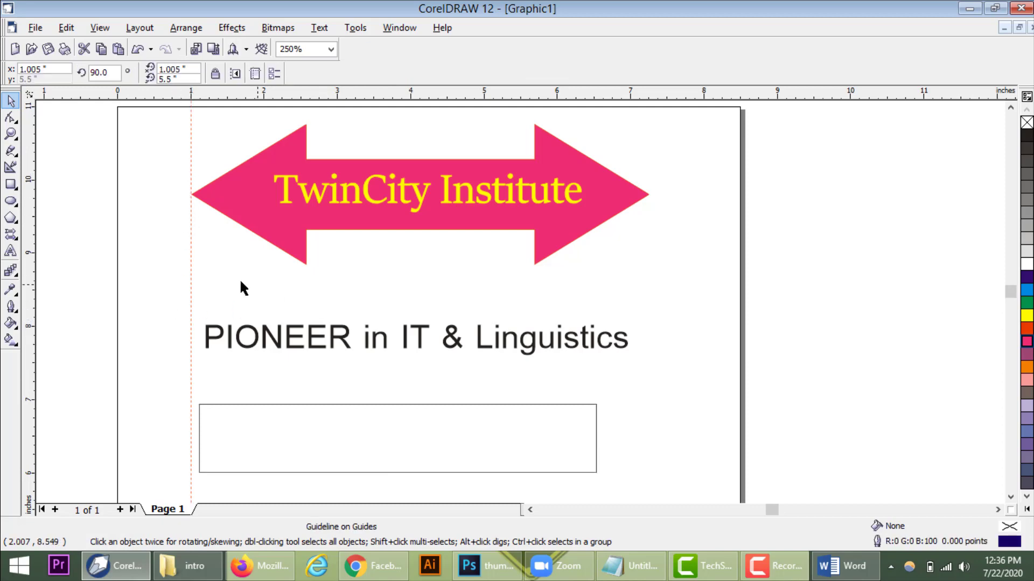
scroll(240, 279, "down", 3)
scroll(210, 236, "up", 3)
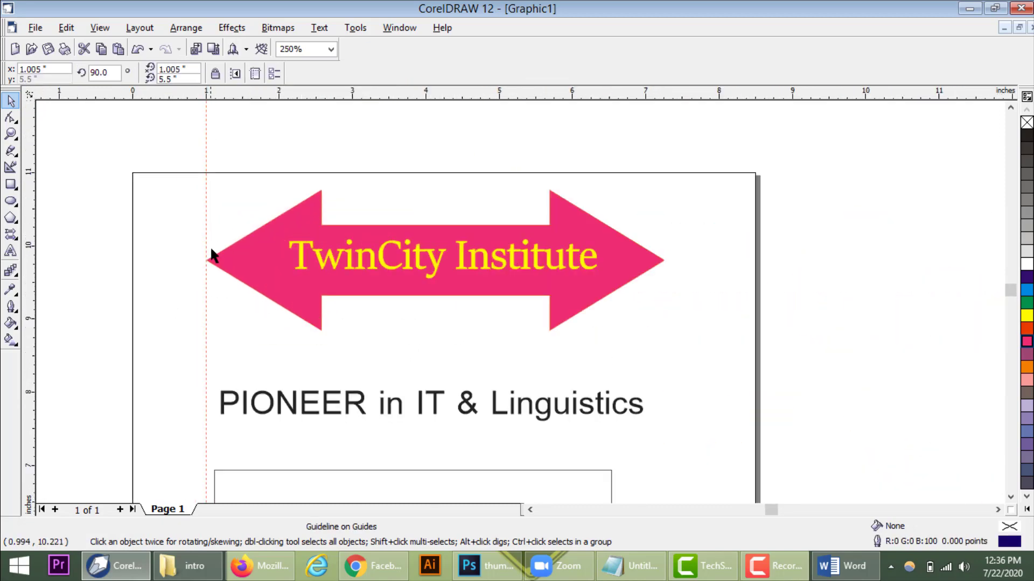
Move the grouped arrow so its left tip meets the vertical guideline, with its centre at about x 4.126 inches
scroll(205, 257, "up", 12)
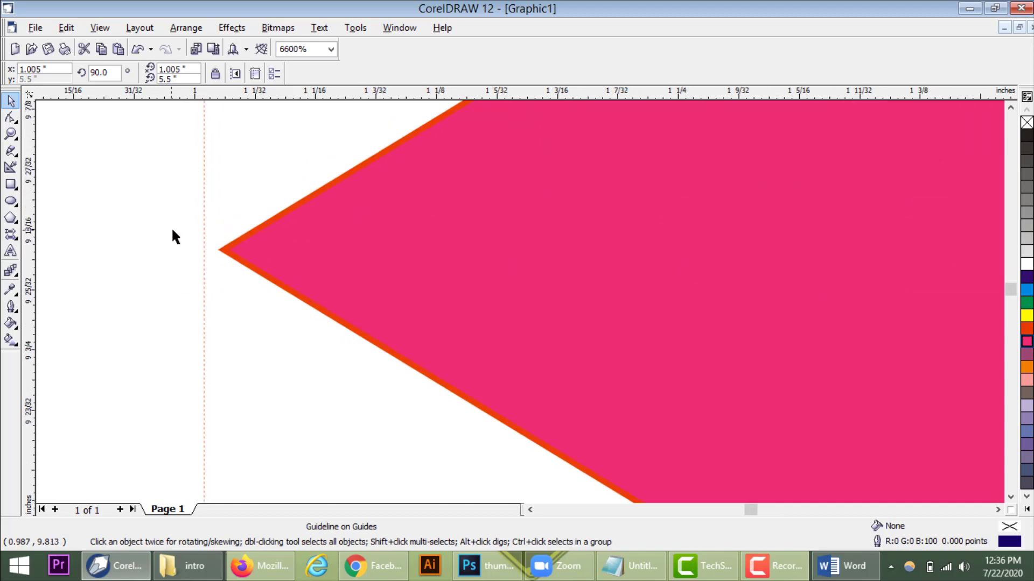
left_click_drag(376, 257, 342, 260)
scroll(245, 261, "up", 1)
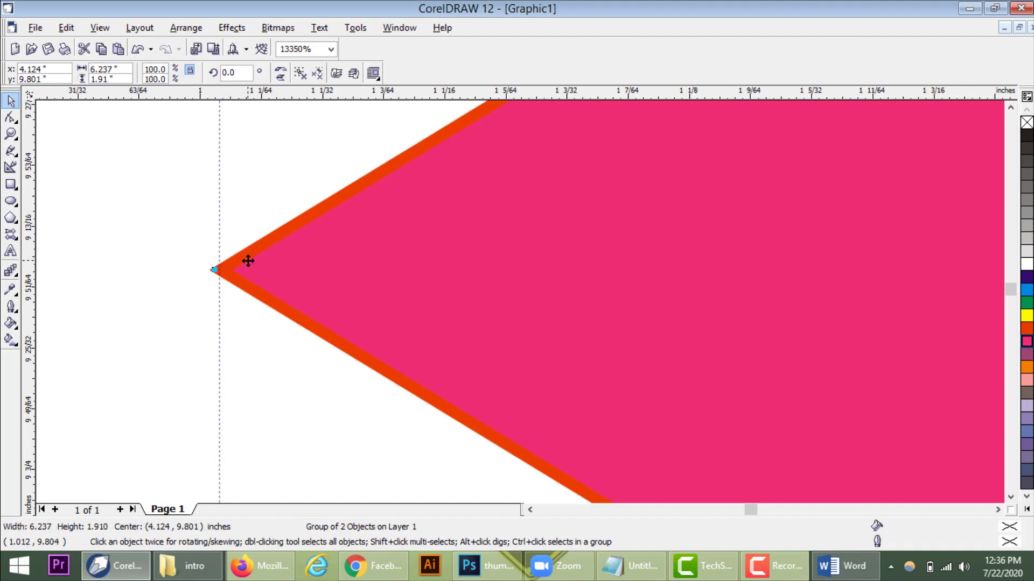
mouse_move(267, 277)
left_mouse_down()
mouse_move(281, 276)
mouse_move(272, 275)
left_mouse_up()
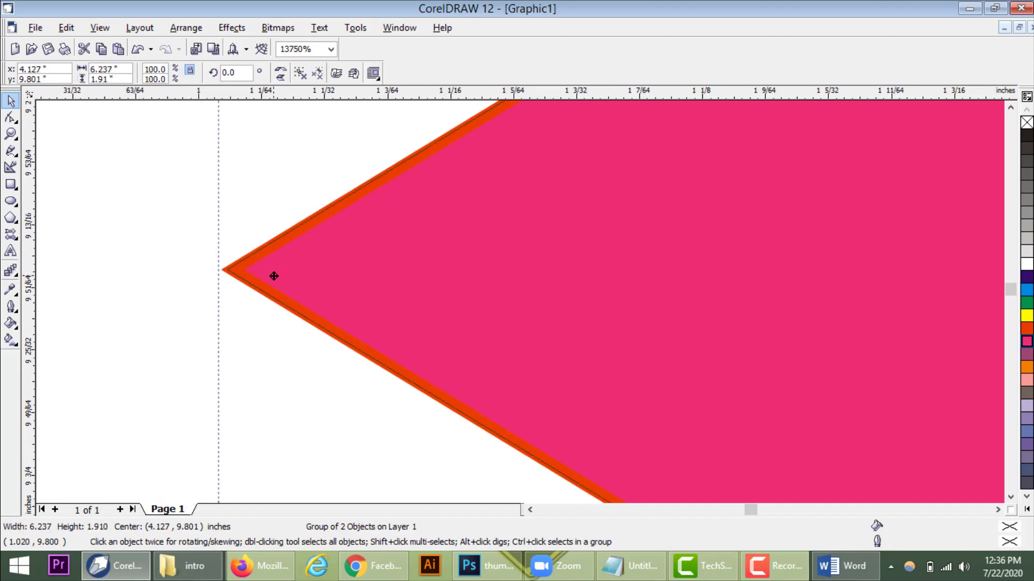
scroll(232, 279, "down", 1)
scroll(231, 277, "down", 7)
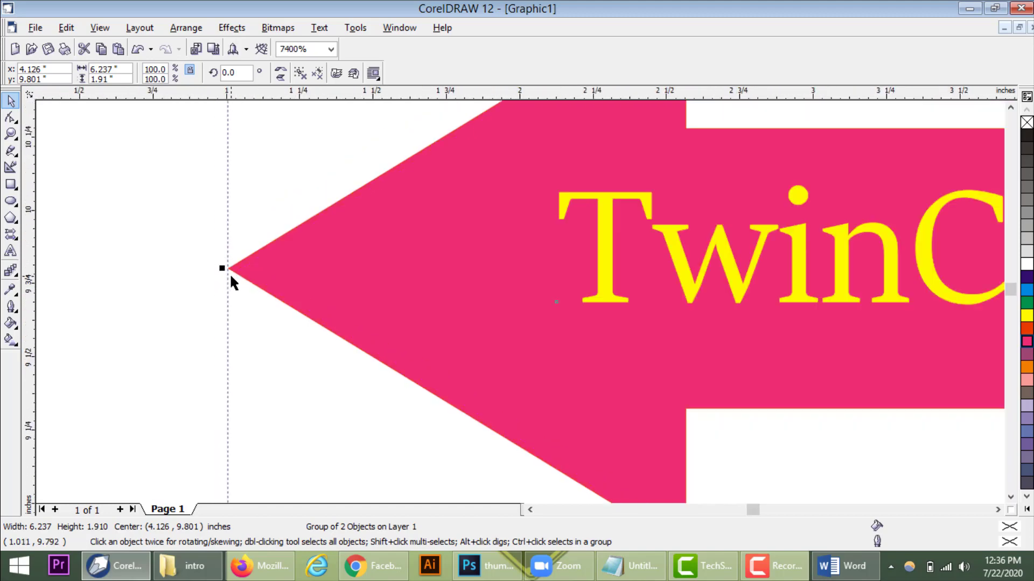
scroll(239, 387, "up", 1)
Move the "PIONEER in IT & Linguistics" text line left until its first letter meets the vertical guideline
scroll(226, 372, "up", 5)
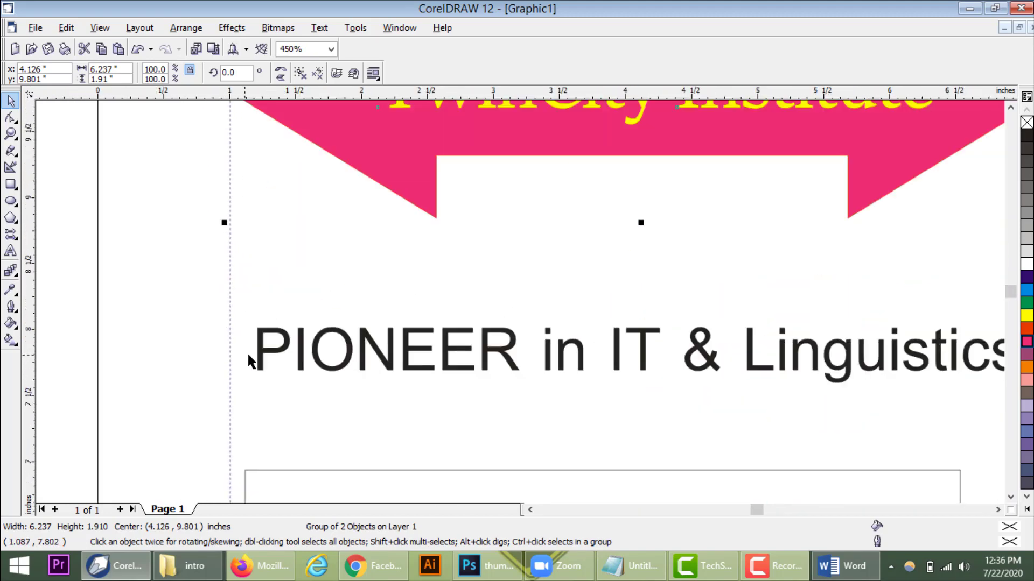
left_click_drag(280, 325, 130, 331)
scroll(244, 357, "down", 8)
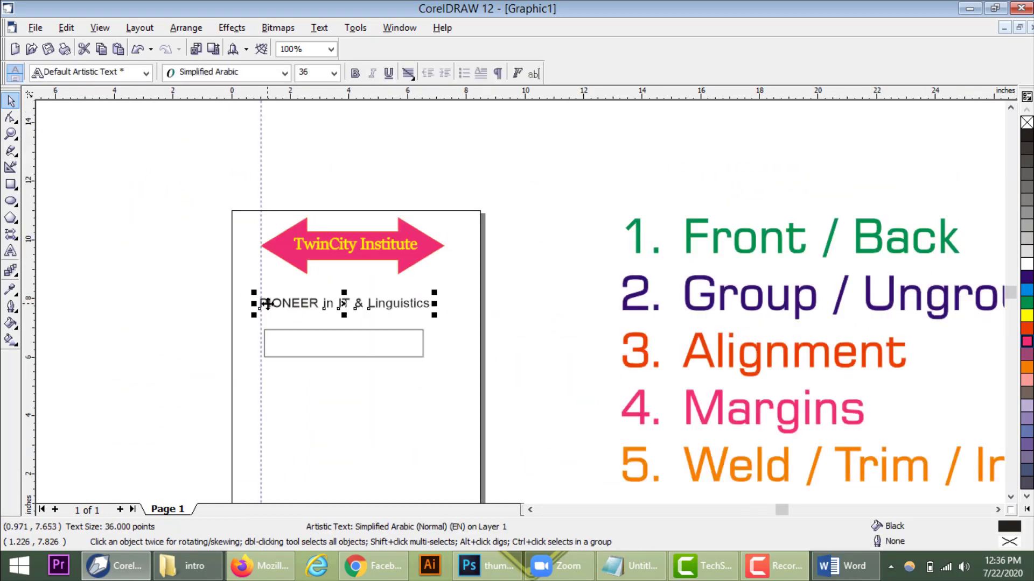
Move the rectangle left so its left edge meets the guideline, with its centre at about x 3.71 inches
scroll(259, 337, "up", 2)
scroll(260, 338, "up", 1)
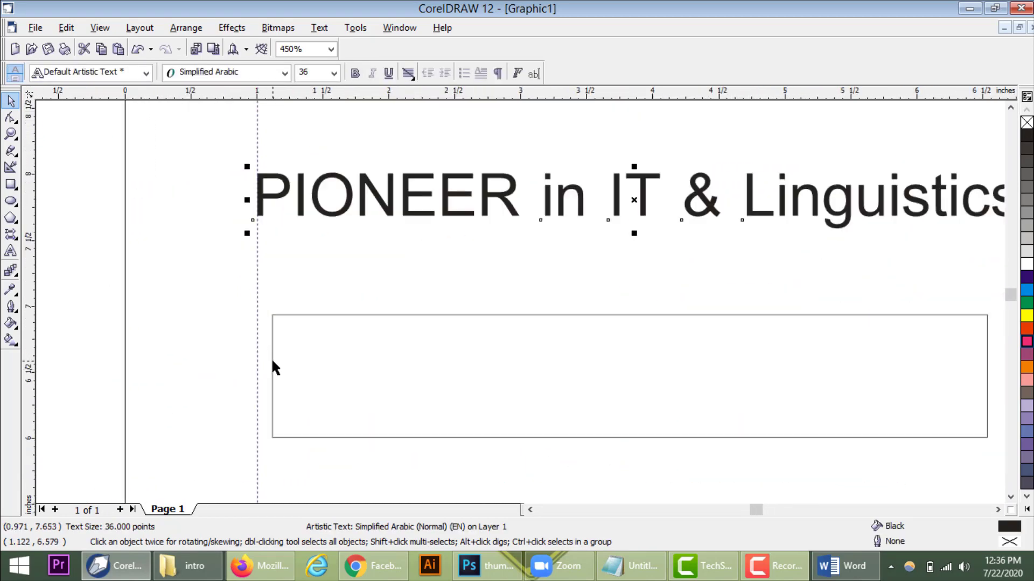
left_click_drag(270, 358, 282, 387)
scroll(260, 369, "up", 2)
scroll(275, 359, "down", 1)
scroll(275, 359, "down", 5)
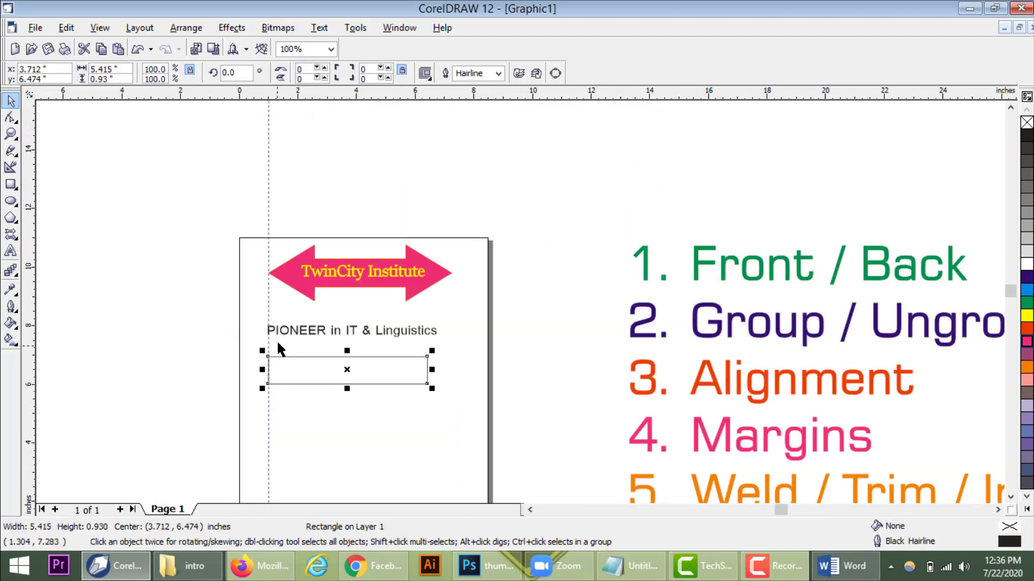
Move the vertical guideline across the page to about 7.45 inches, just beyond the arrow's right tip
left_click(406, 427)
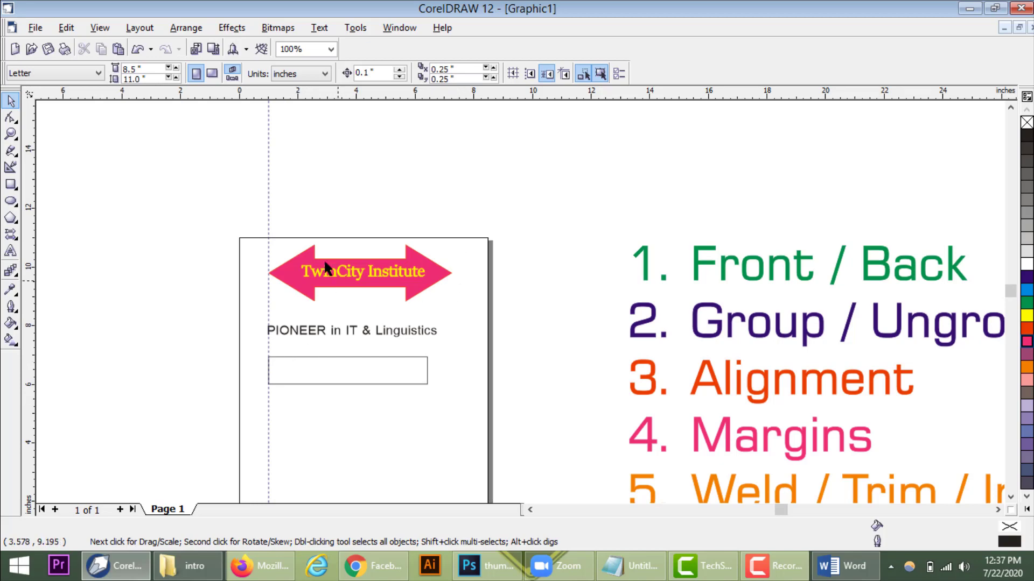
left_click(268, 168)
left_click_drag(439, 174, 458, 180)
Add three more vertical guidelines at about 0.32, -1.72 and -3.89 inches horizontally
left_click_drag(23, 198, 248, 200)
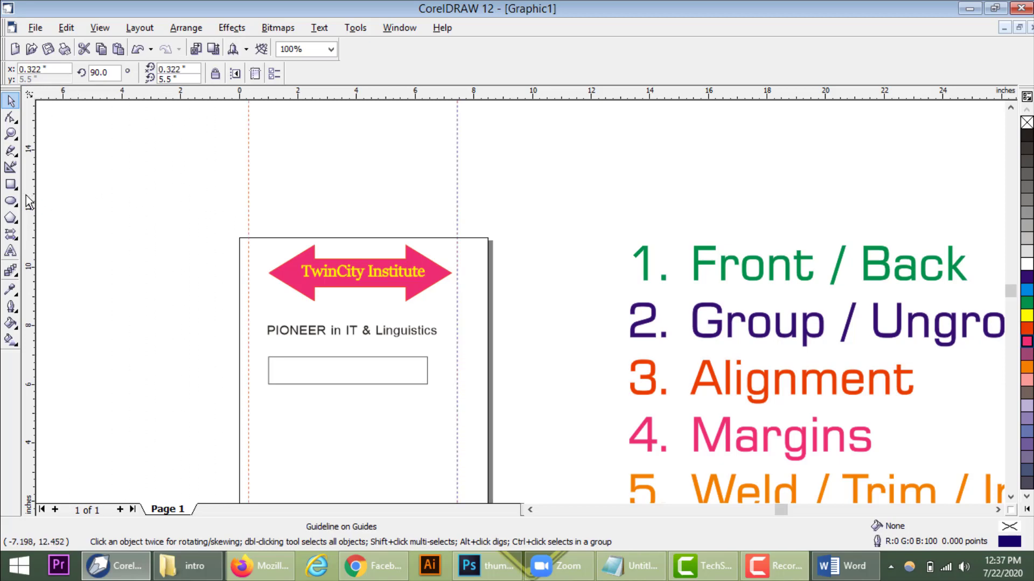
left_click_drag(25, 195, 189, 198)
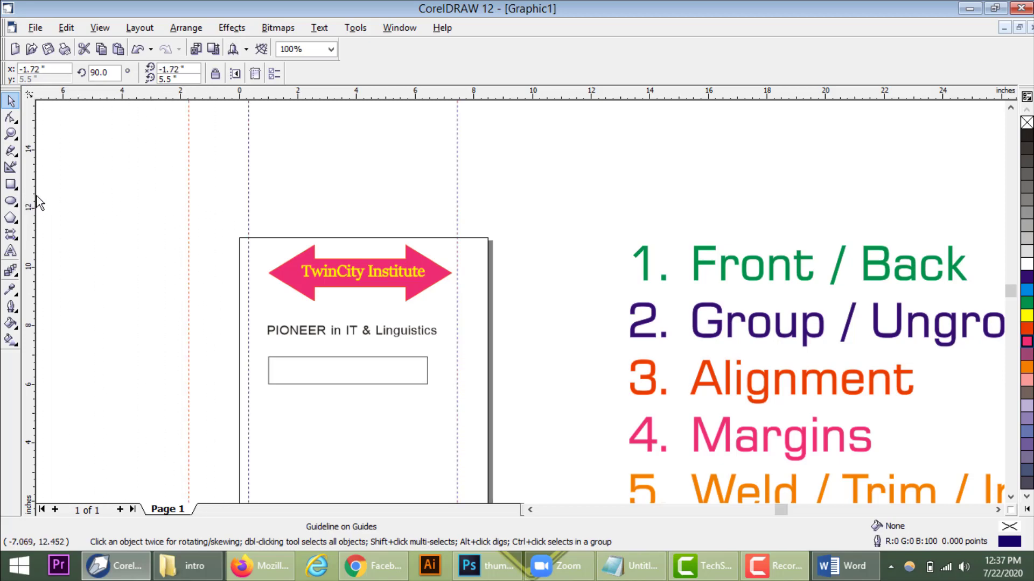
left_click_drag(38, 203, 125, 206)
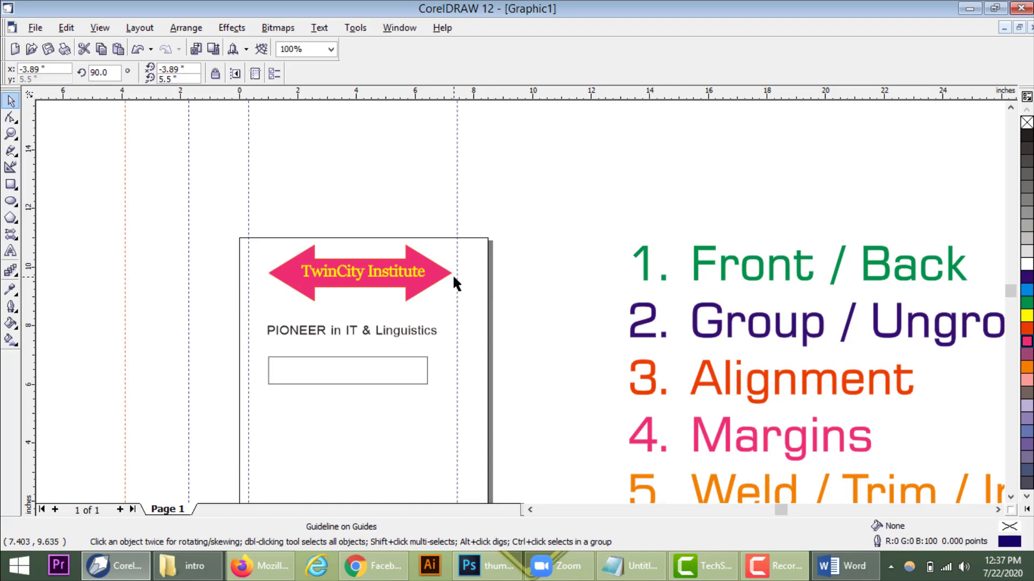
Move the guideline beyond the arrow's right tip closer to it, to about 7.336 inches
scroll(452, 273, "up", 2)
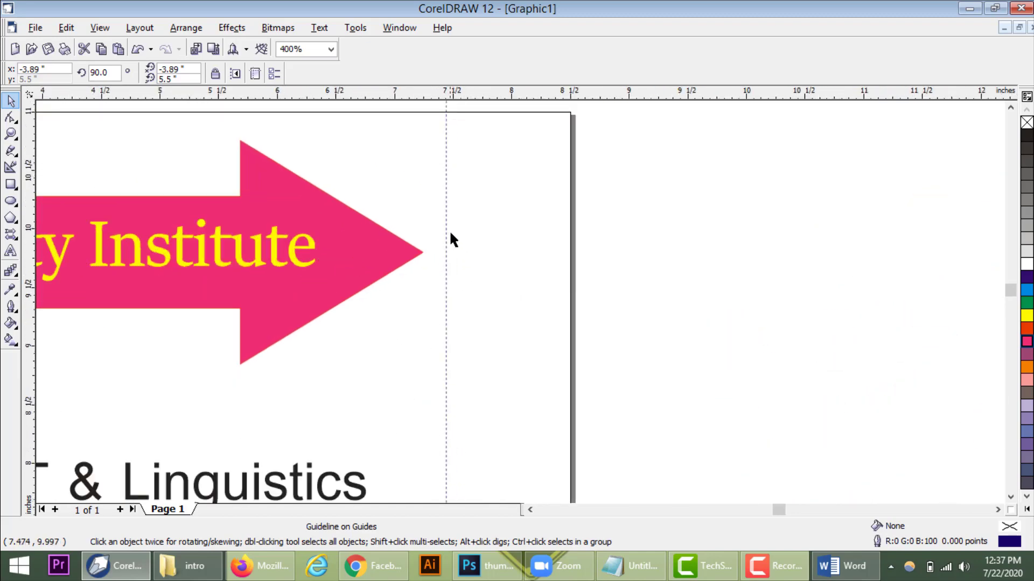
key("F4")
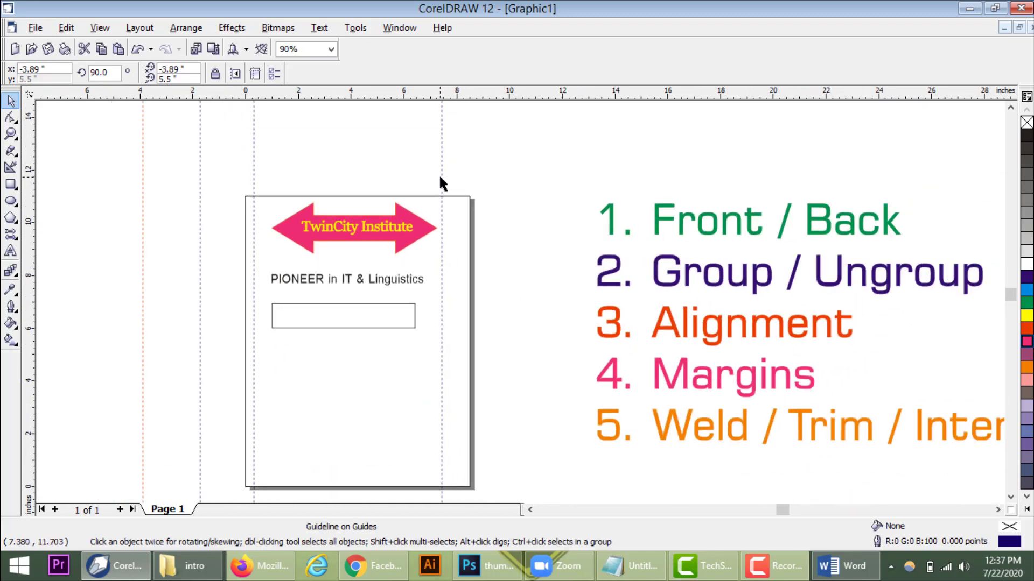
scroll(441, 173, "up", 1)
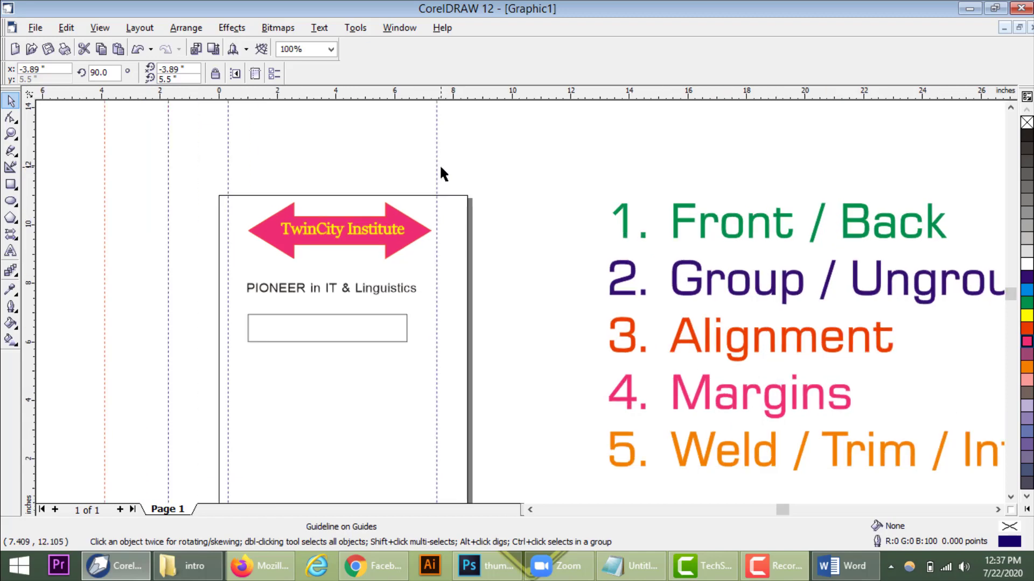
scroll(440, 168, "up", 1)
left_click(425, 177)
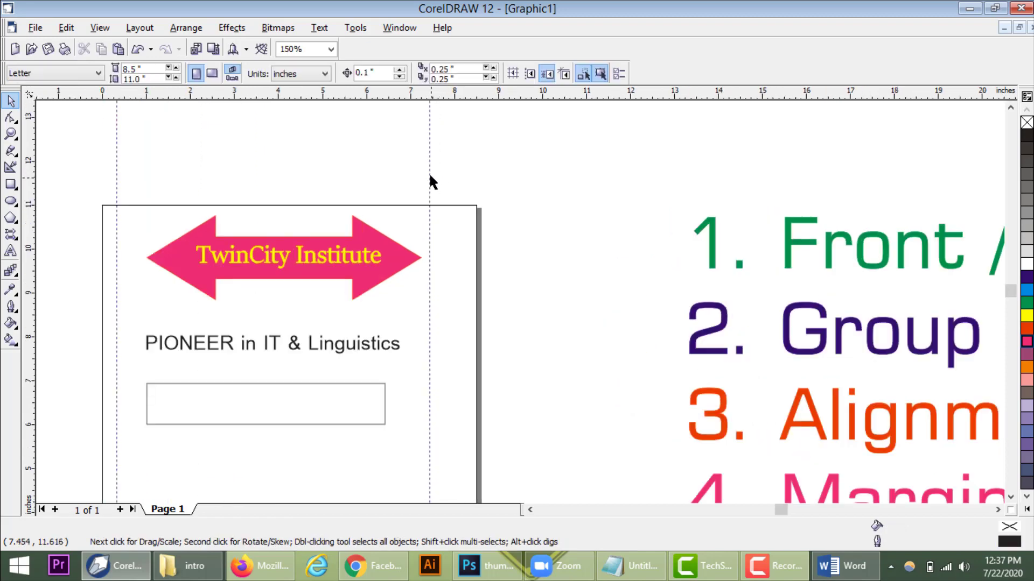
left_click_drag(430, 176, 425, 177)
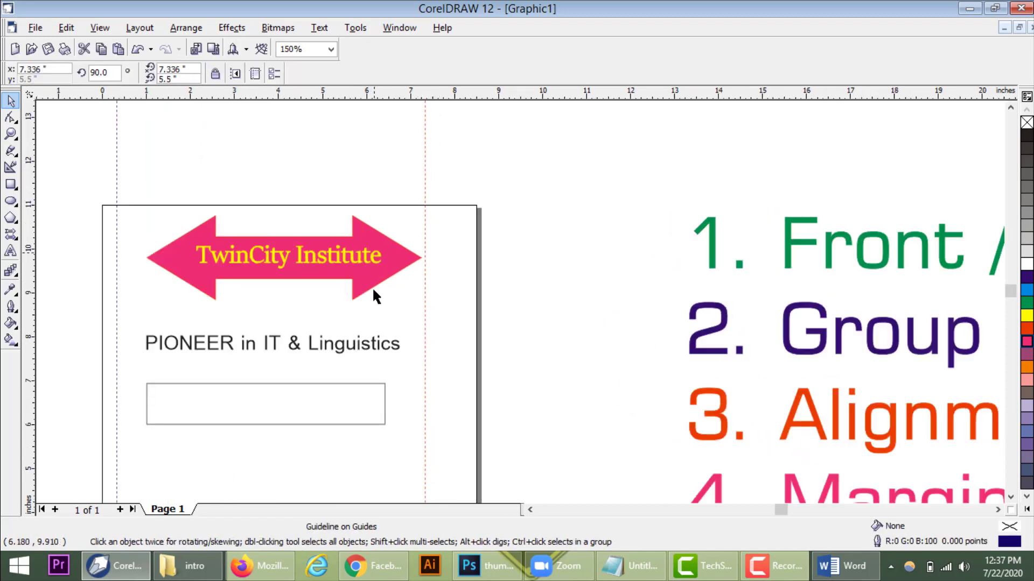
Stretch the grouped arrow to a width of about 6.32 inches so its right tip meets the guideline
scroll(422, 267, "up", 3)
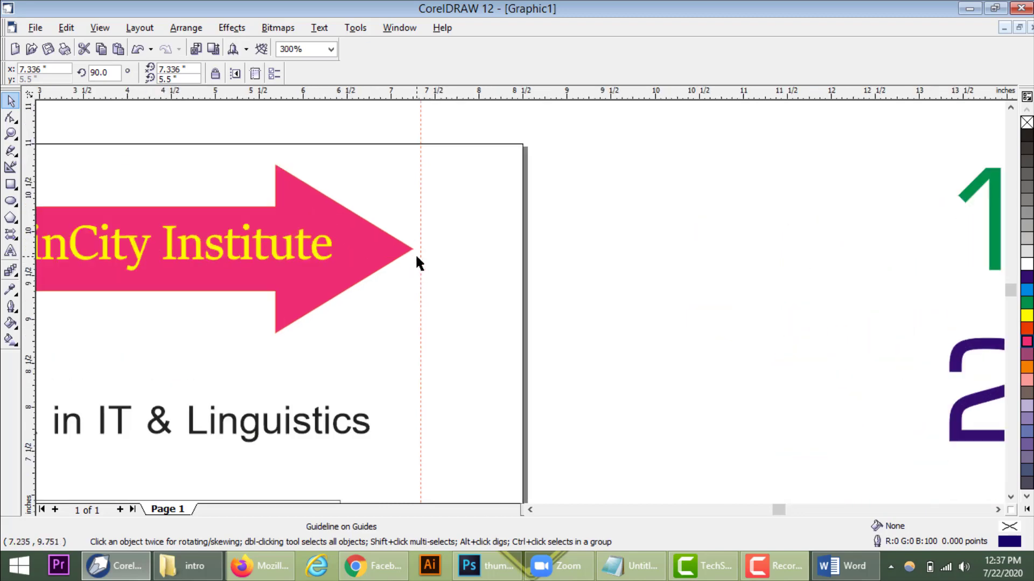
left_click(366, 266)
scroll(418, 256, "up", 2)
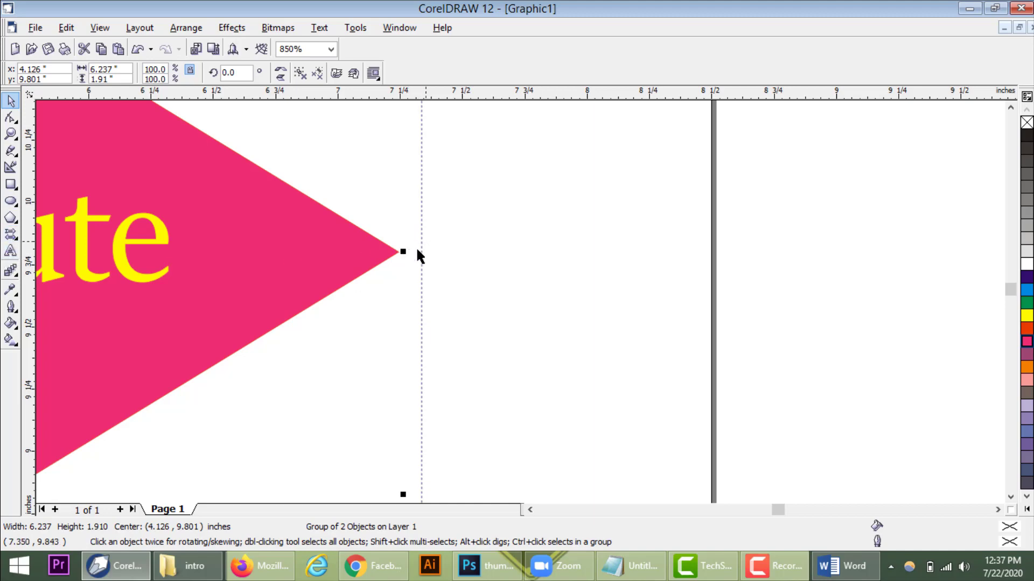
left_click_drag(402, 251, 423, 260)
scroll(418, 300, "down", 4)
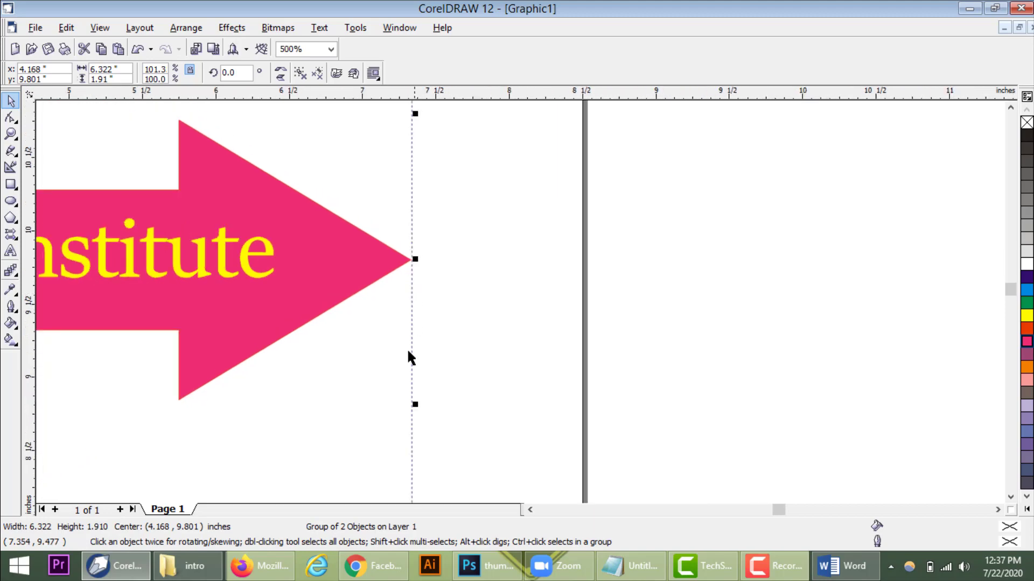
Stretch the "PIONEER in IT & Linguistics" text line horizontally to about 109.8% so its end meets the right guideline
scroll(431, 399, "down", 4)
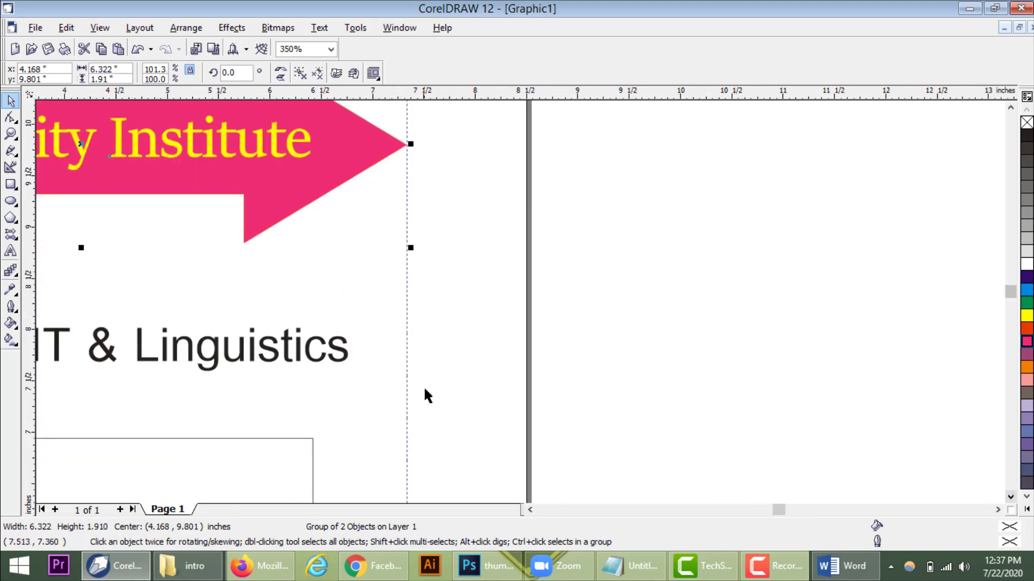
scroll(349, 364, "up", 2)
left_click(343, 358, "ctrl")
scroll(345, 360, "up", 3)
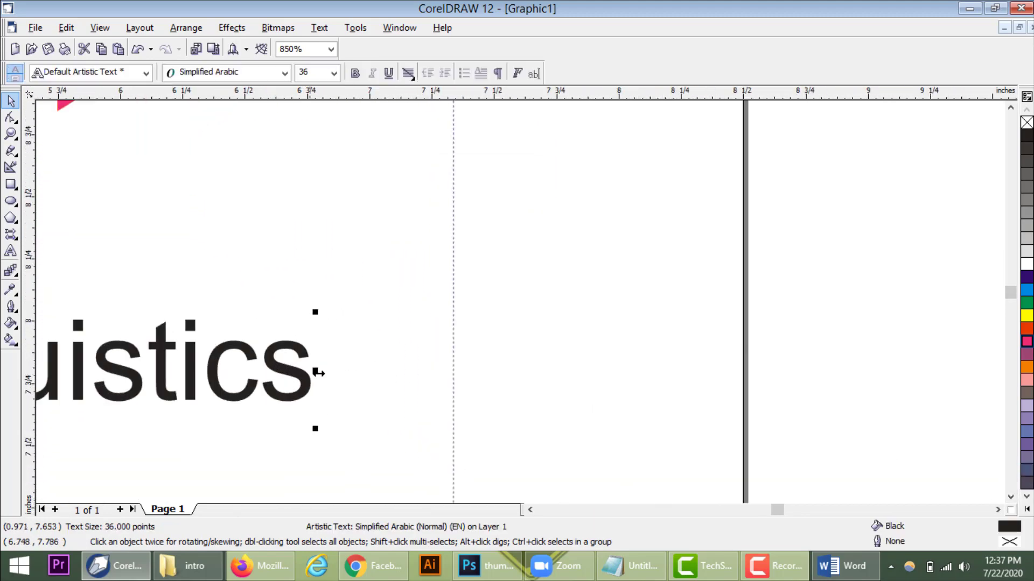
left_click_drag(350, 372, 461, 386)
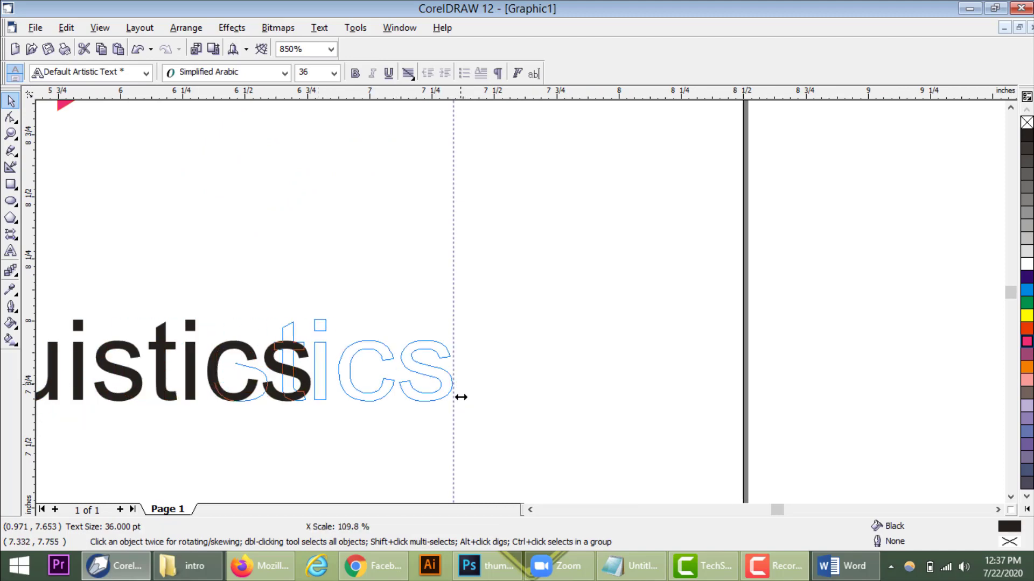
Widen the rectangle to about 6.33 inches so its right edge meets the guideline
left_click(1011, 498)
left_click_drag(1011, 498, 1011, 497)
left_click(225, 367)
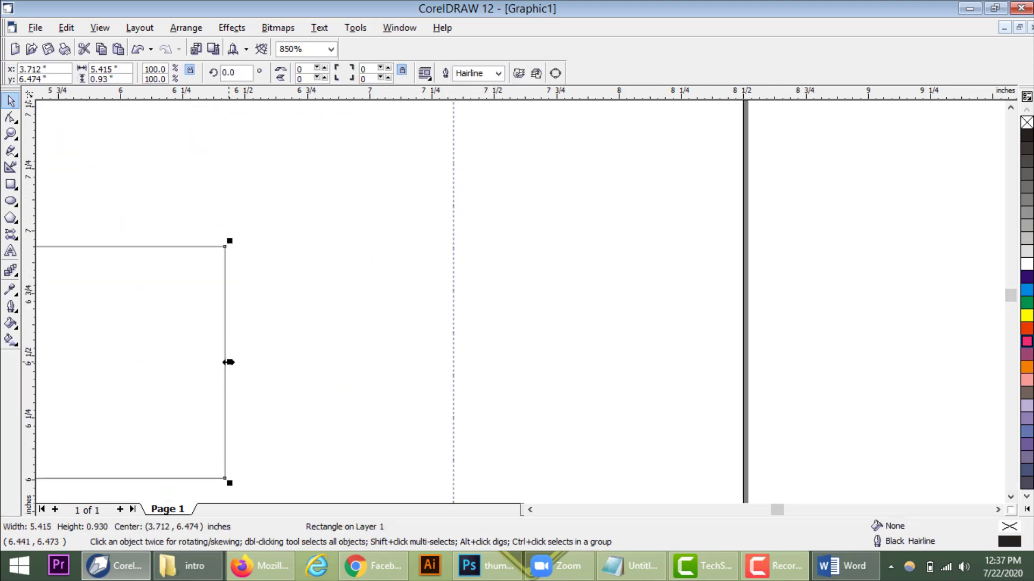
left_click_drag(230, 362, 456, 376)
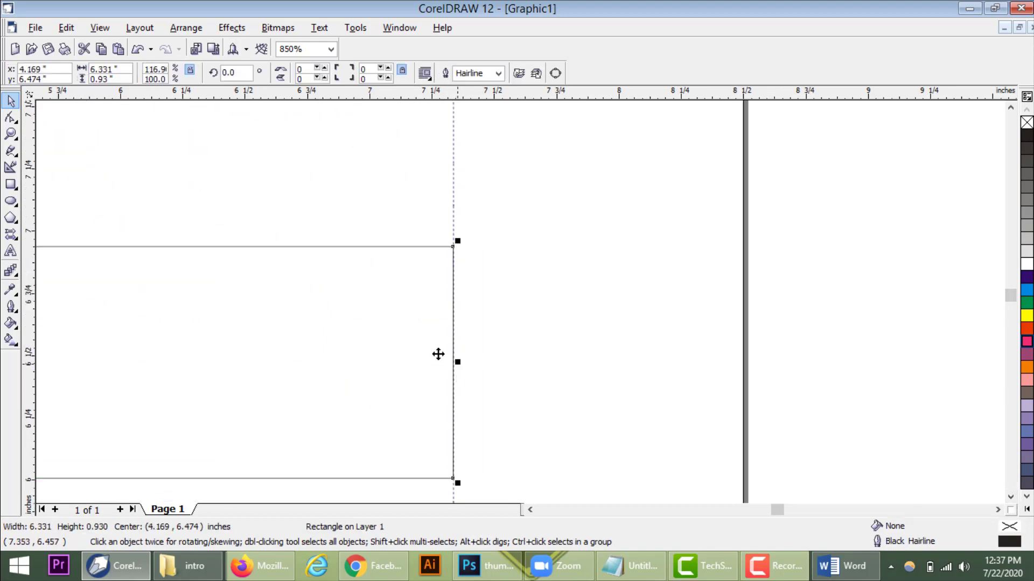
Delete the vertical guideline at the arrow's right tip and the one just inside the page's left edge
scroll(438, 353, "down", 5)
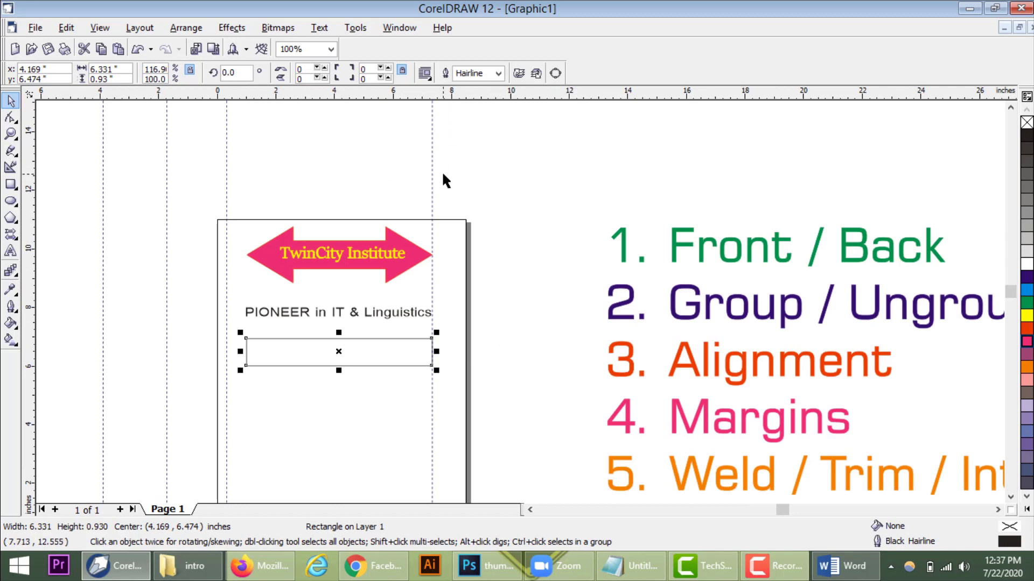
left_click(432, 134)
key("Delete")
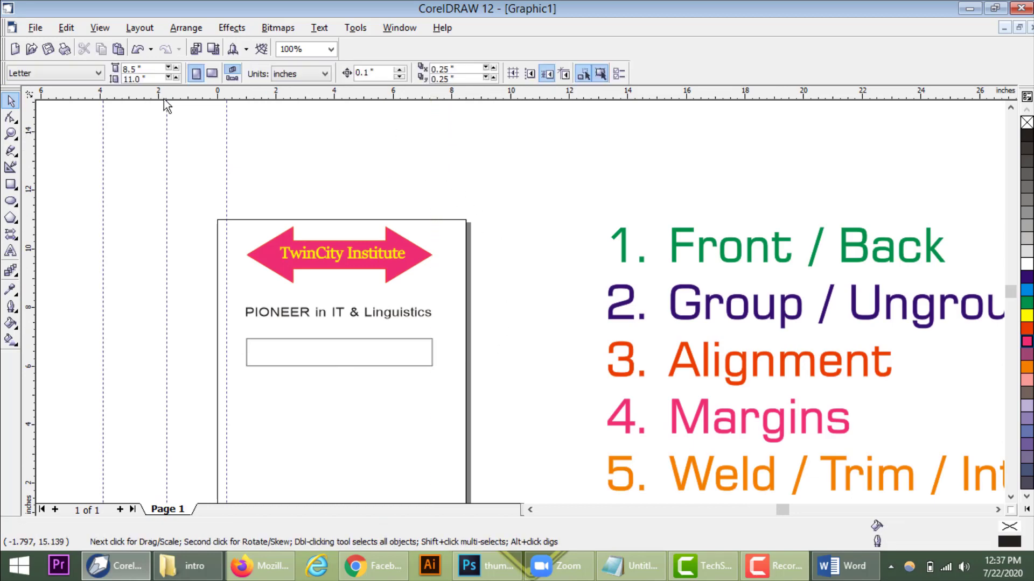
left_click(226, 118)
key("Delete")
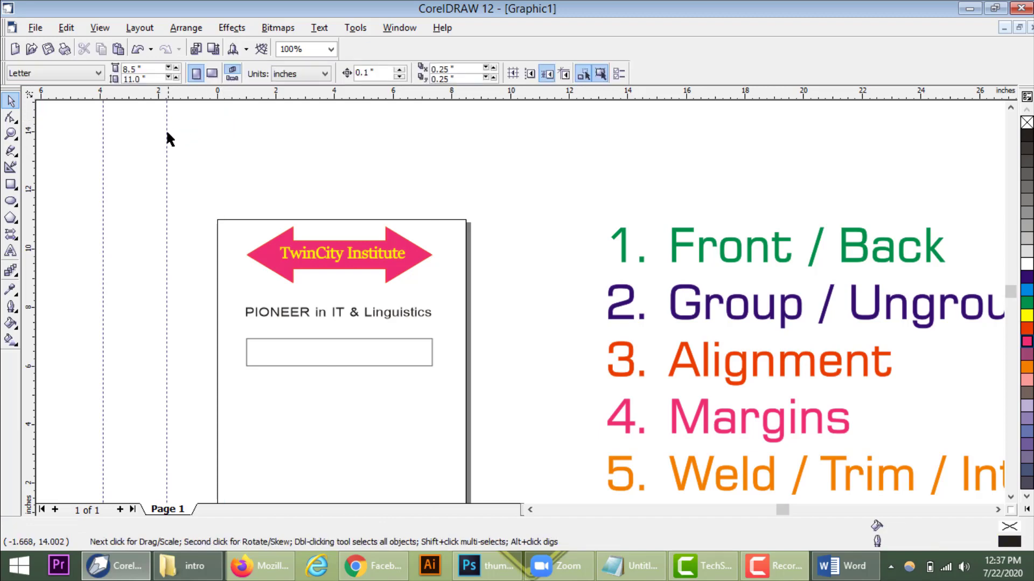
Delete the two remaining vertical guidelines beyond the page's left edge
left_click(166, 129)
key("Delete")
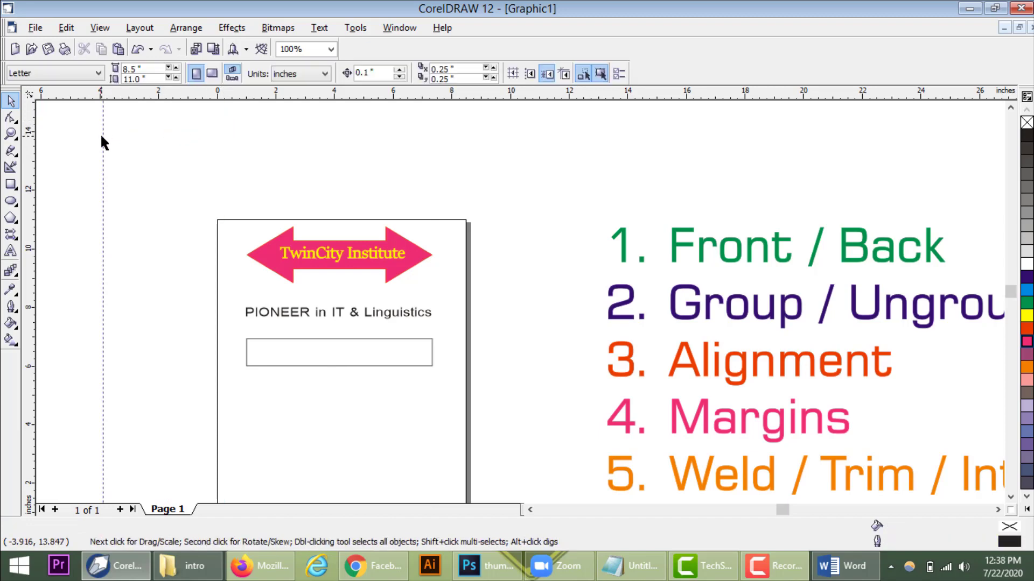
left_click(102, 132)
key("Delete")
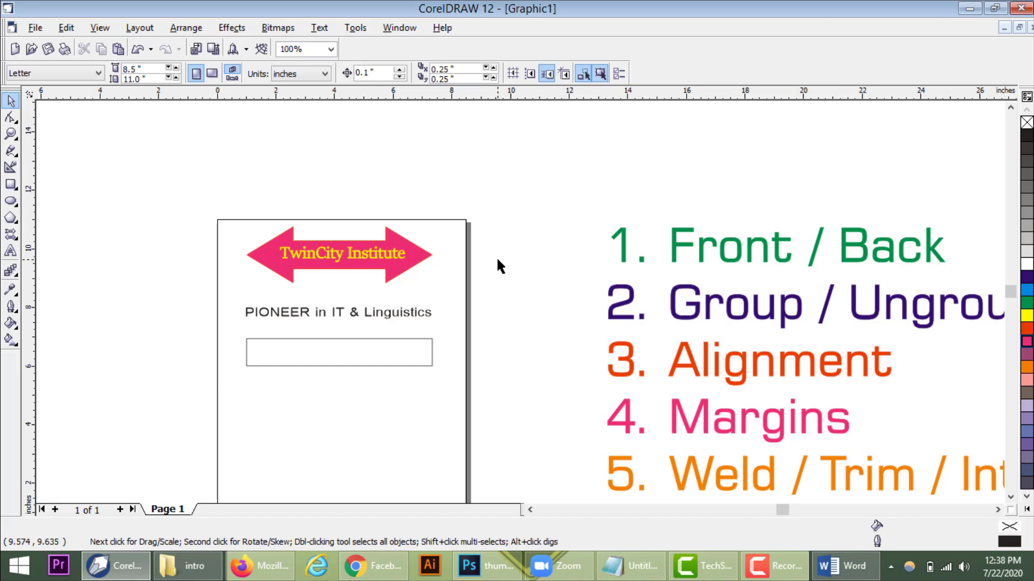
Draw a rectangle about 5.14 by 2.12 inches that overlaps the page's left edge beside the arrow
left_click(11, 184)
left_click_drag(74, 215, 225, 277)
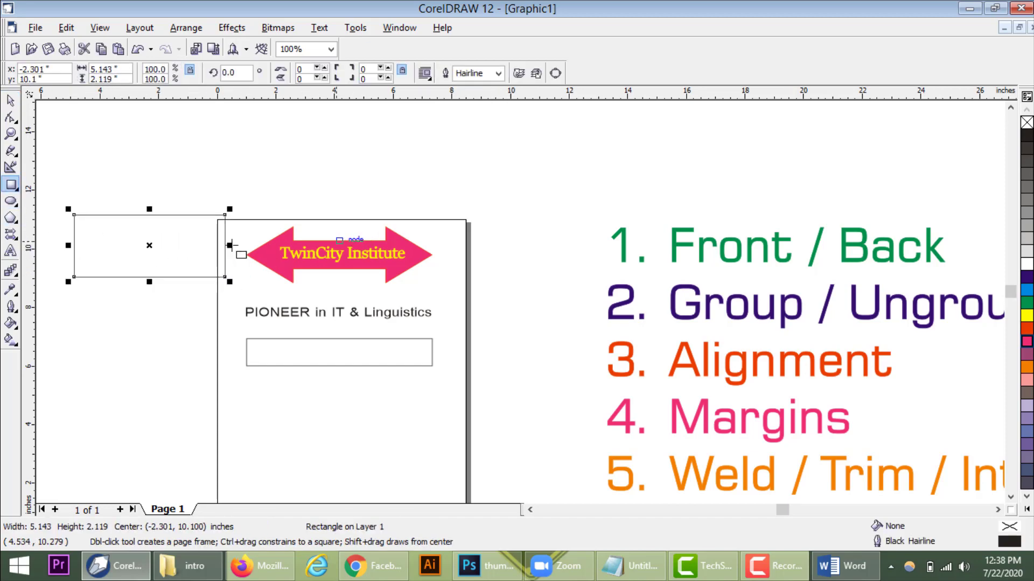
left_click(11, 100)
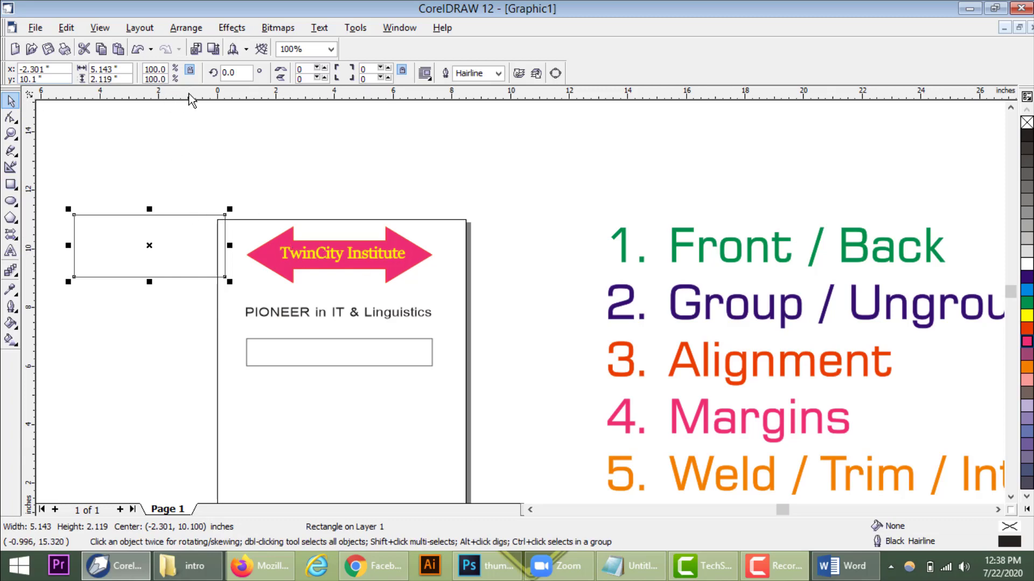
Add a horizontal guideline at about 10.756 inches, level with the arrow's upper points
mouse_move(189, 94)
left_mouse_down()
mouse_move(265, 228)
mouse_move(255, 225)
left_mouse_up()
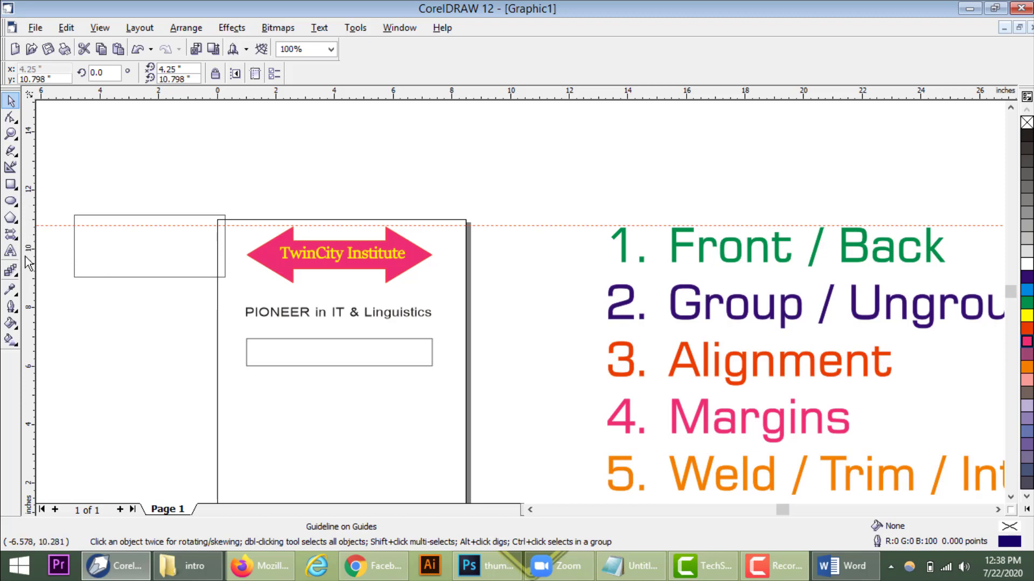
scroll(301, 229, "up", 1)
scroll(300, 229, "up", 4)
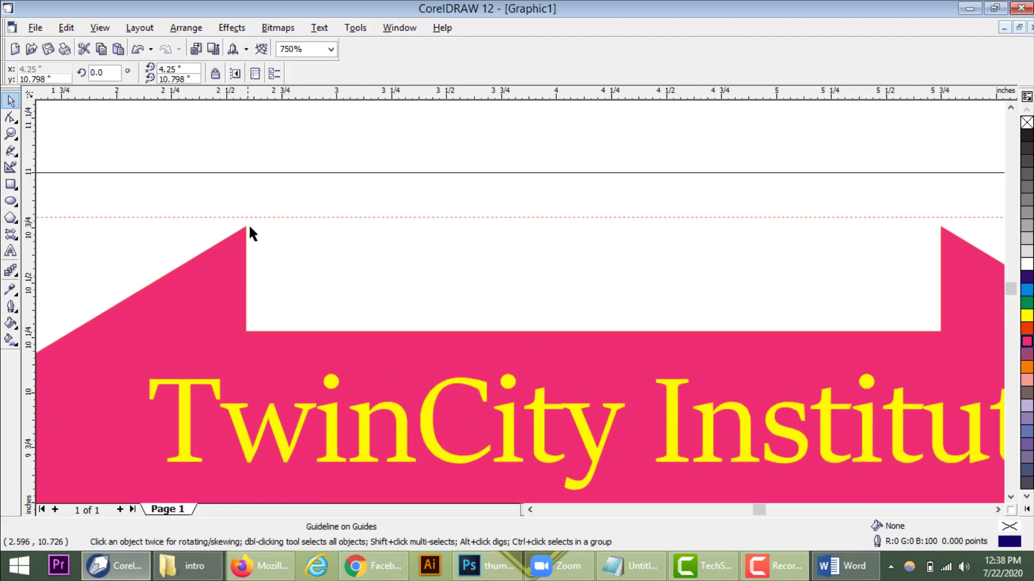
left_click_drag(258, 217, 267, 227)
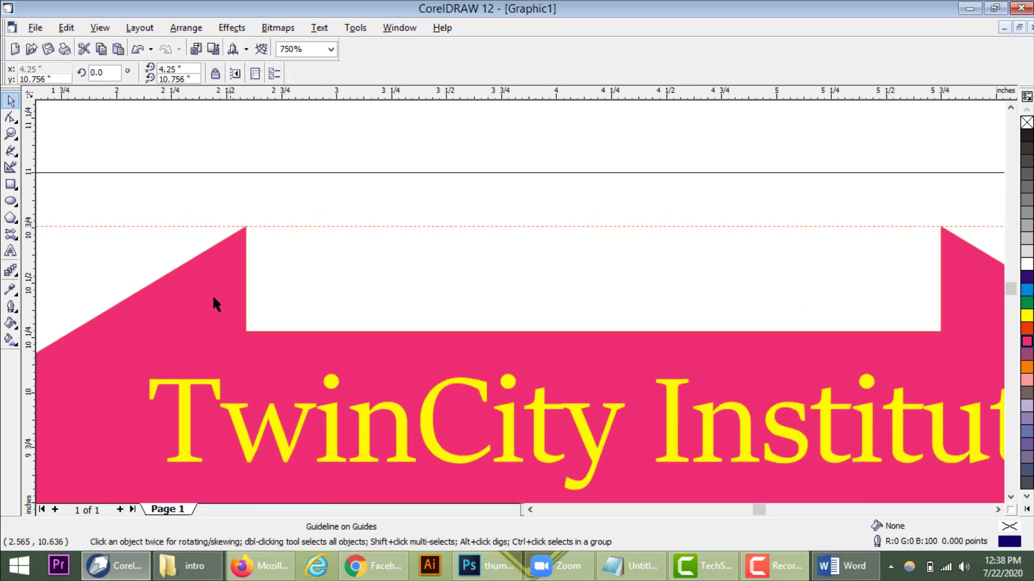
Move the new rectangle down so its upper edge meets the horizontal guideline, and delete that guideline
scroll(614, 267, "down", 1)
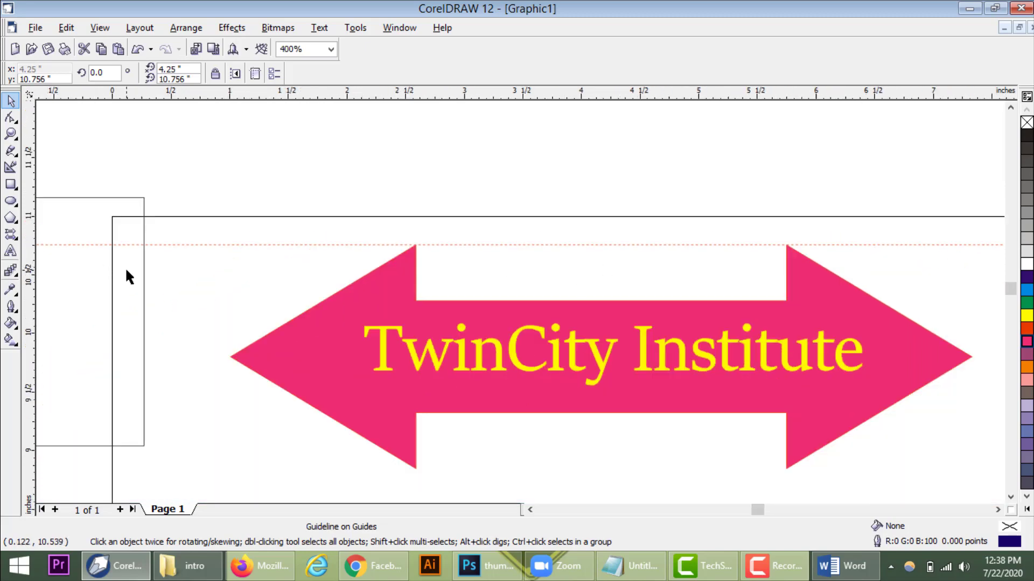
scroll(129, 277, "up", 4)
left_click_drag(168, 289, 164, 408)
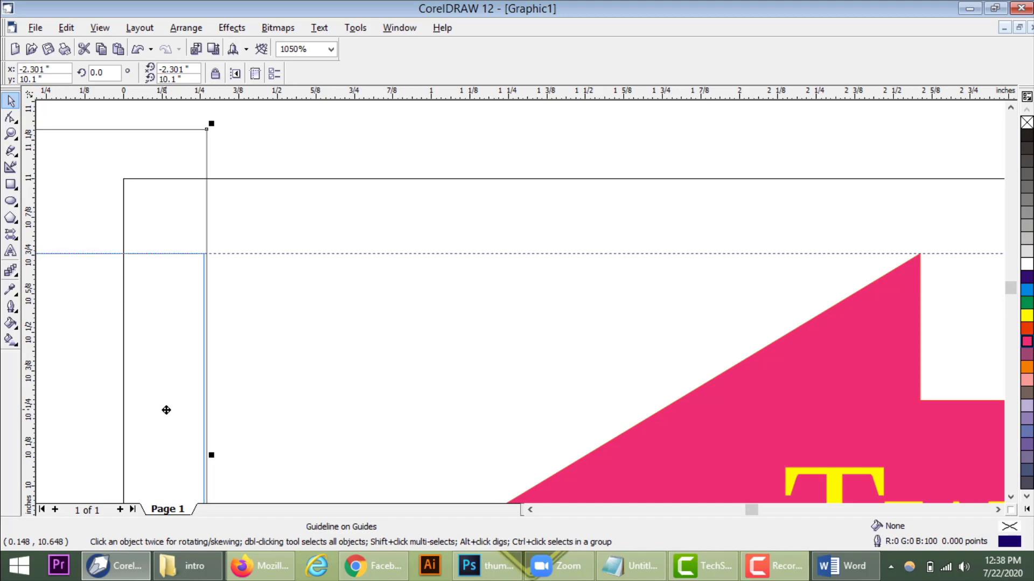
scroll(428, 245, "down", 5)
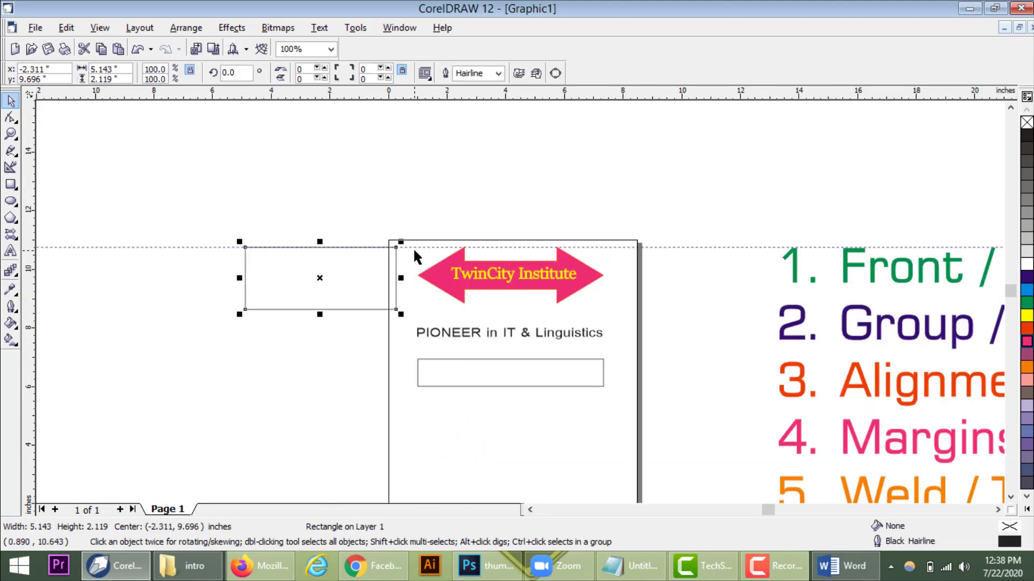
left_click(690, 247)
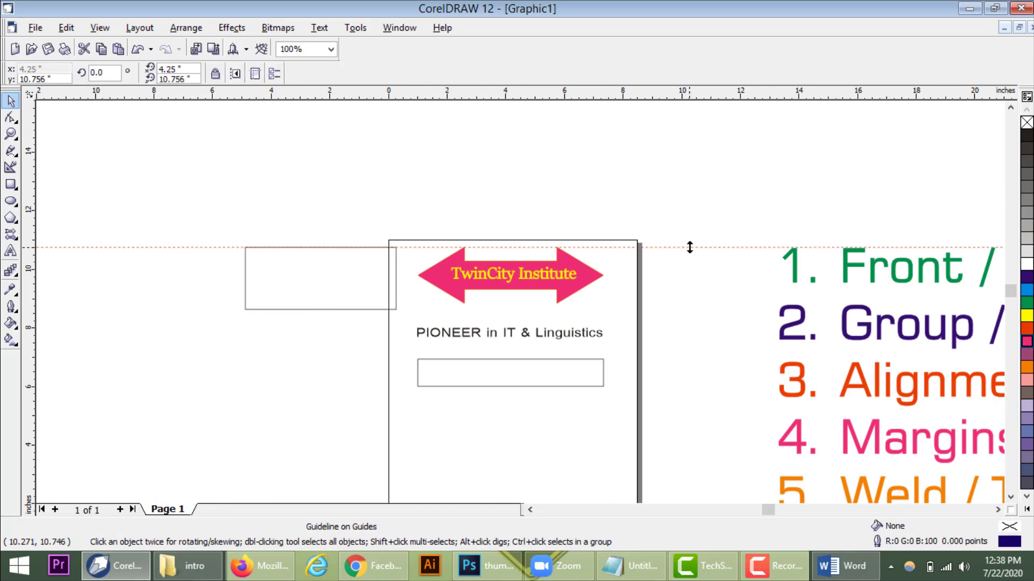
left_click(688, 243)
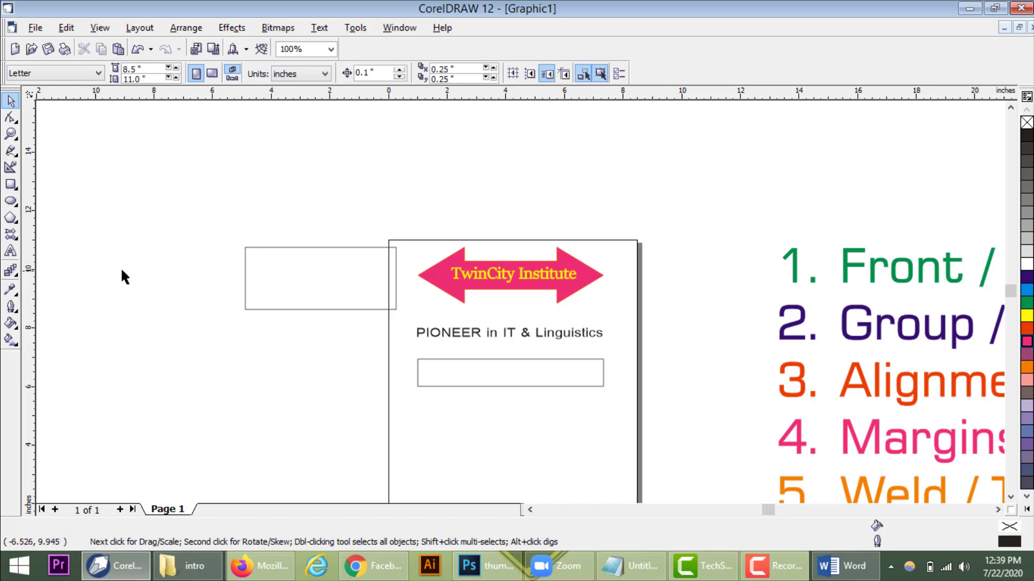
Draw a tall rectangle about 1.47 by 4.45 inches in the lower part of the page
scroll(398, 269, "down", 1)
scroll(399, 274, "down", 1)
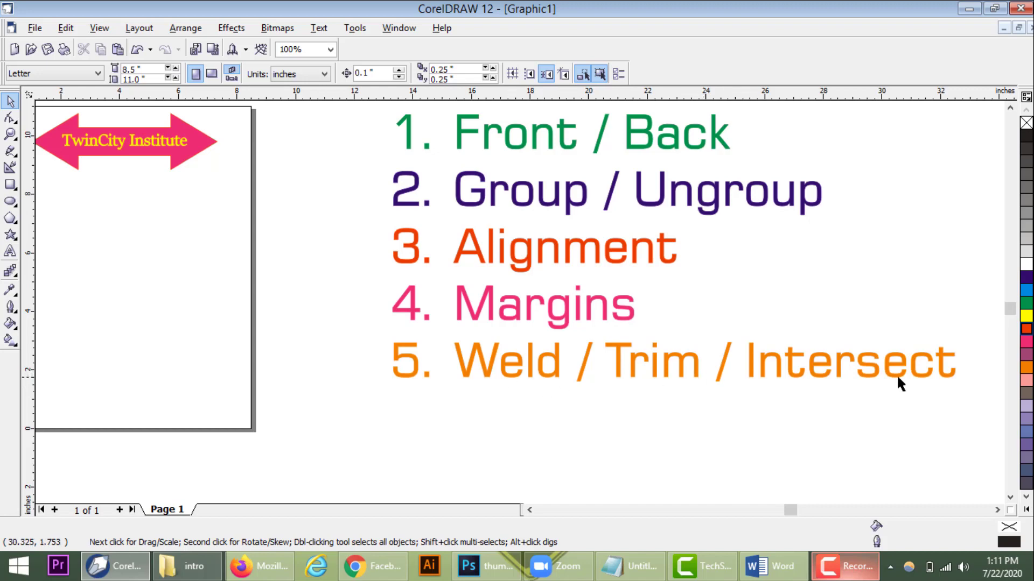
left_click(529, 510)
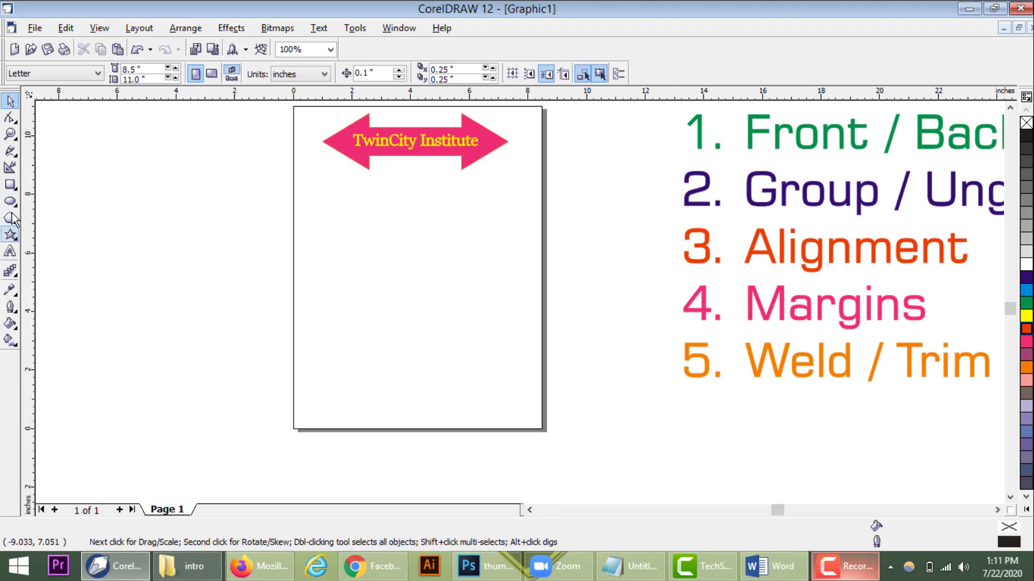
left_click(10, 185)
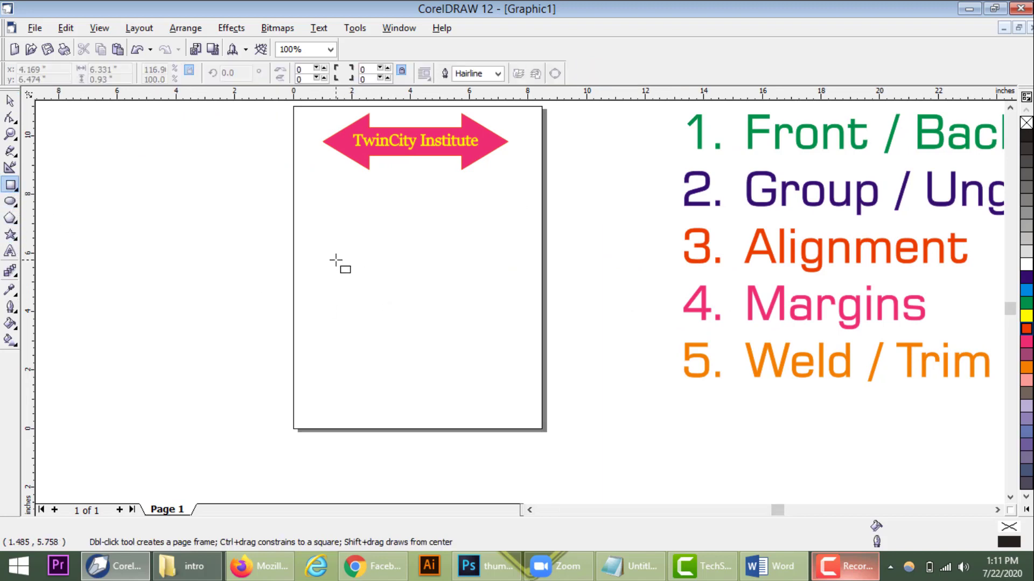
left_click_drag(335, 261, 379, 388)
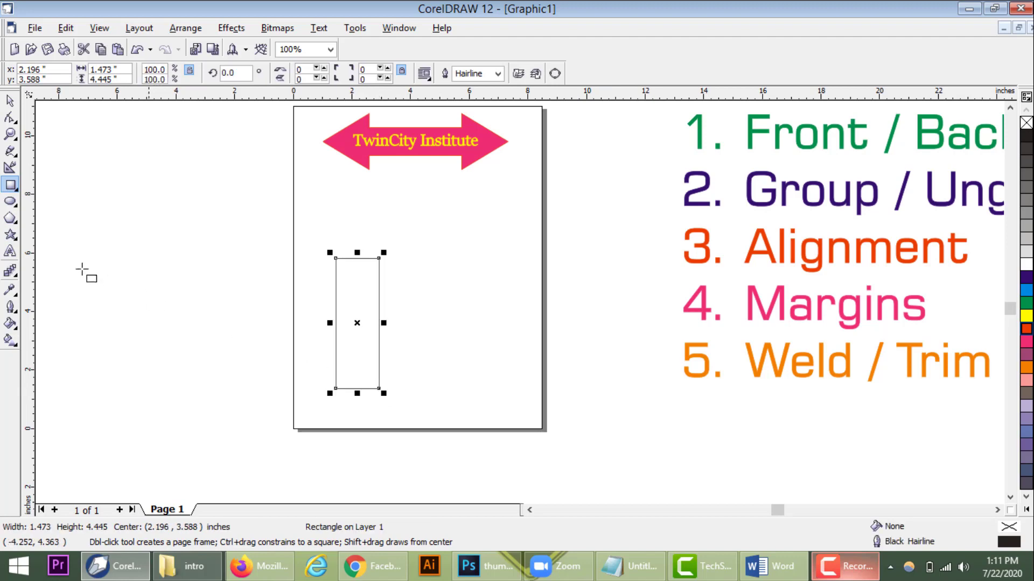
Draw a five-pointed star about 2.36 by 2.71 inches overlapping the upper end of the tall rectangle
left_click(9, 237)
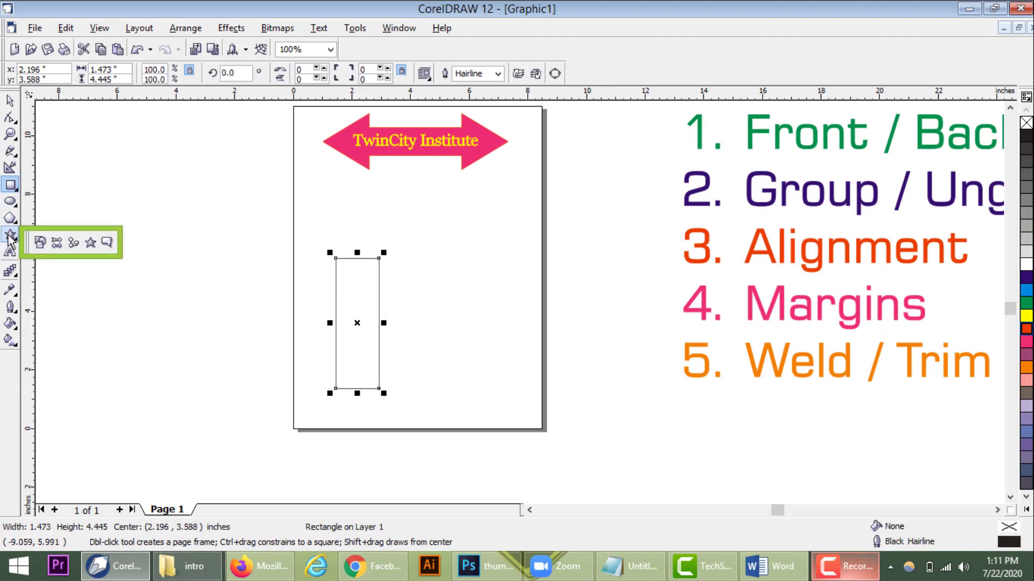
left_click(90, 243)
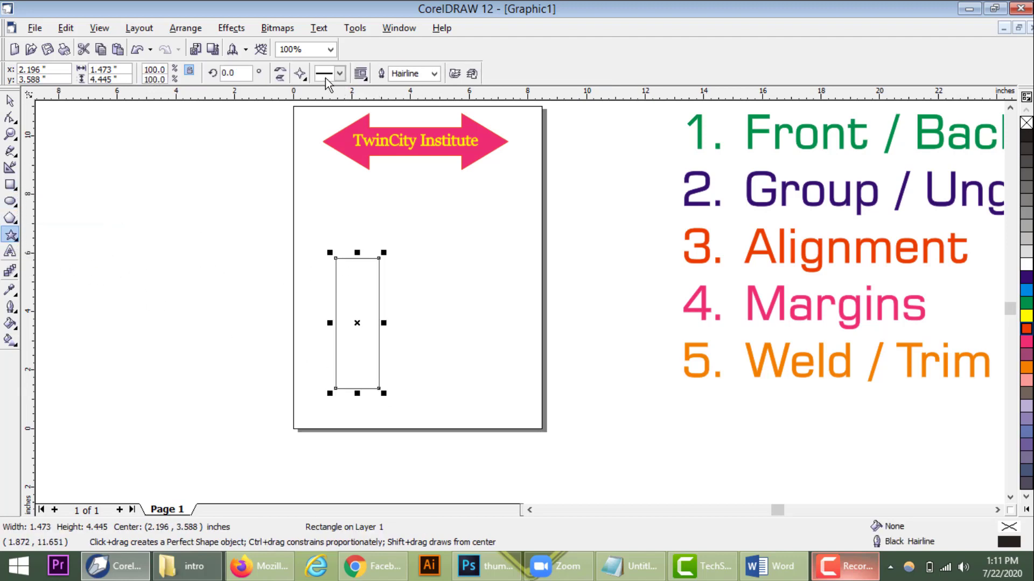
left_click(300, 73)
left_click(326, 108)
left_click_drag(323, 210, 392, 289)
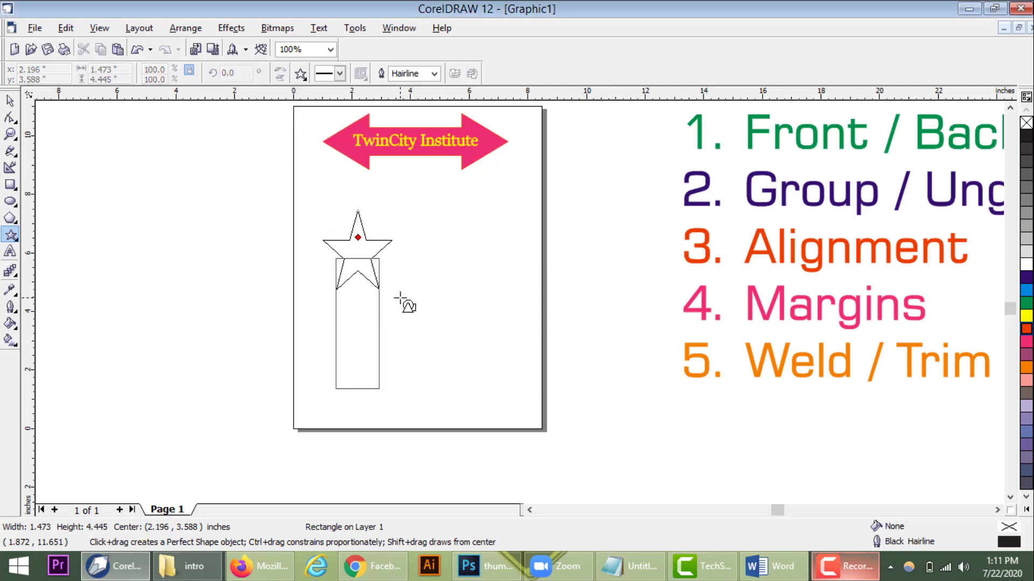
Select the star and the tall rectangle together and move them off the page to its left side
left_click(10, 101)
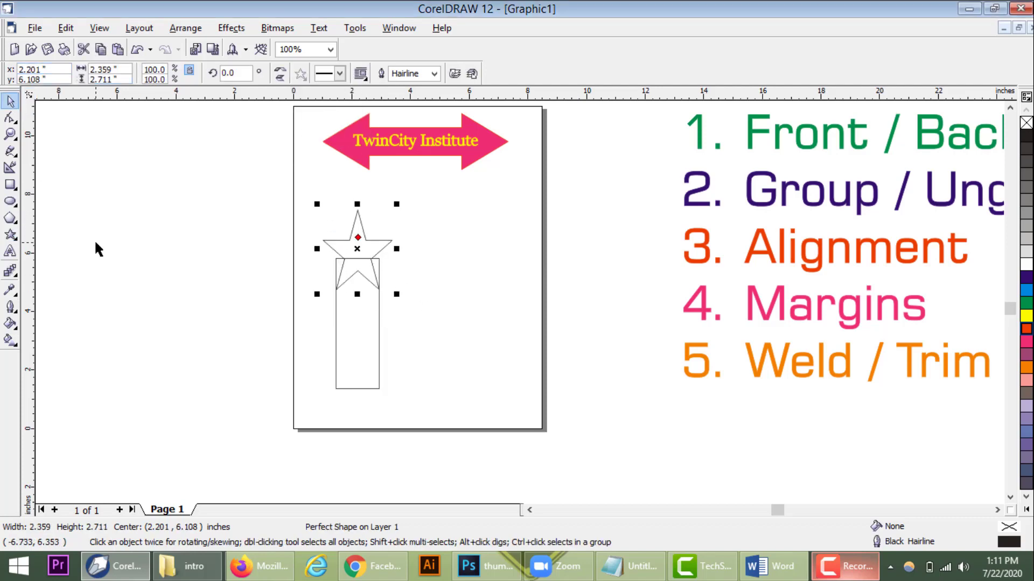
left_click(97, 248)
left_click_drag(253, 458, 447, 207)
left_click_drag(369, 288, 240, 326)
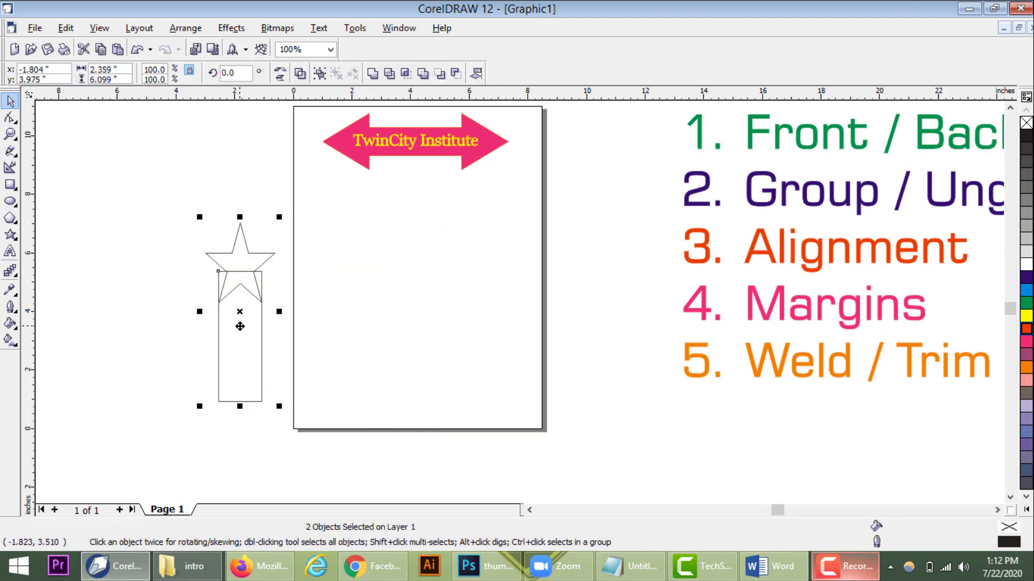
scroll(251, 268, "up", 1)
scroll(249, 264, "down", 1)
left_click(166, 302)
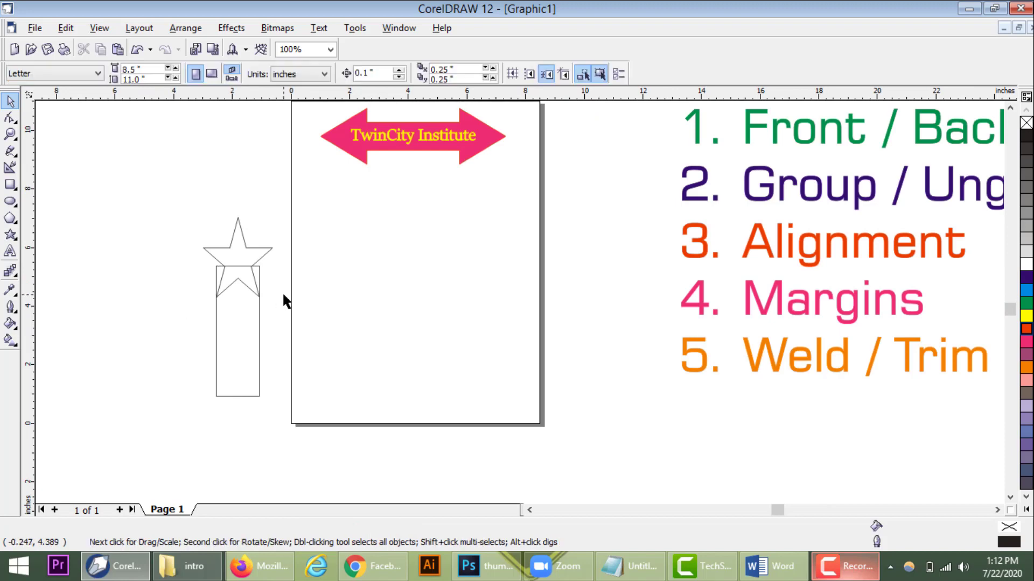
Weld the star and the tall rectangle into a single shape
scroll(283, 295, "up", 1)
scroll(316, 293, "down", 1)
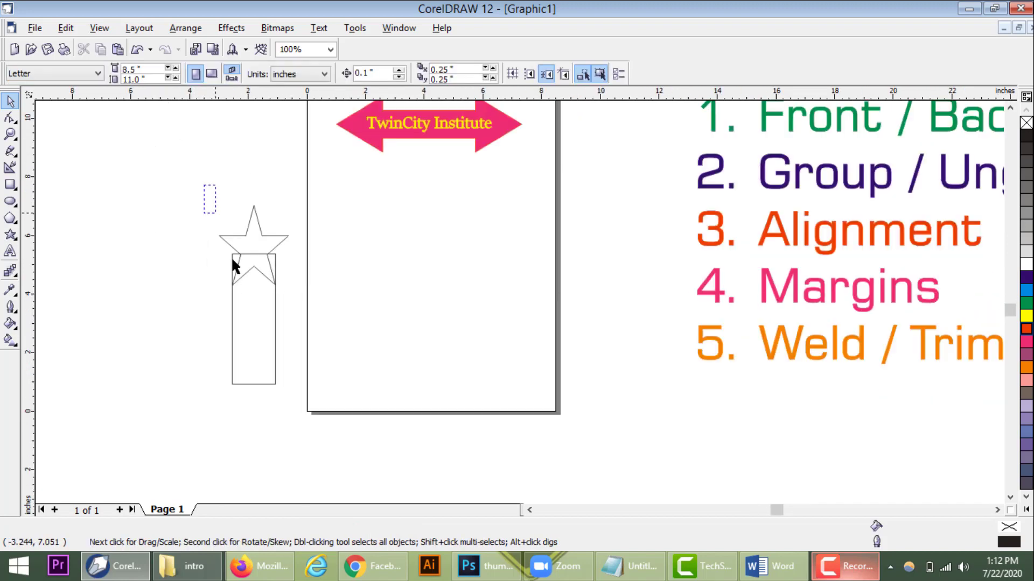
left_click_drag(233, 265, 303, 389)
left_click(157, 352)
left_click_drag(182, 181, 304, 388)
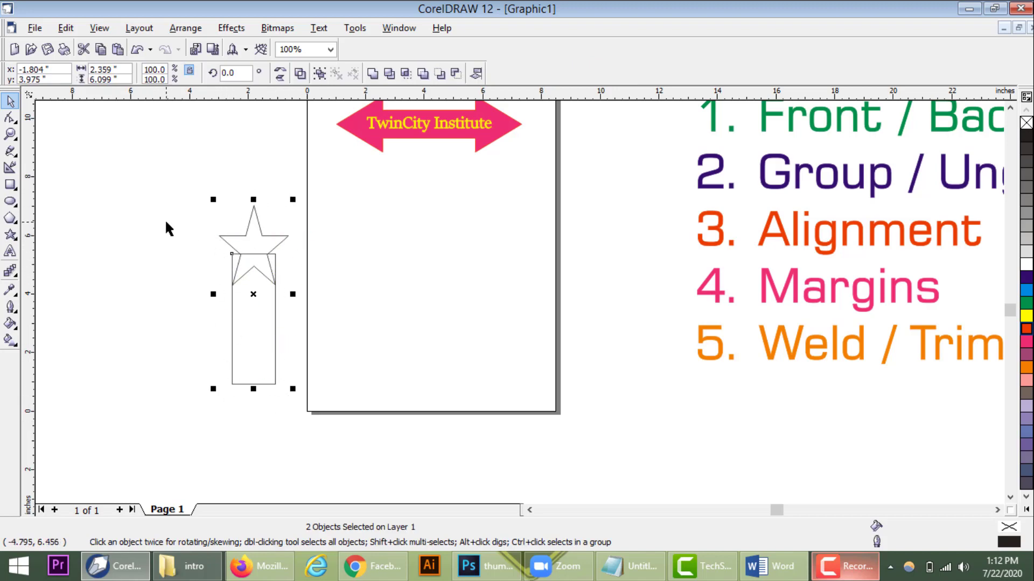
left_click_drag(168, 179, 291, 429)
left_click_drag(172, 183, 286, 424)
left_click_drag(157, 172, 315, 431)
left_click(374, 75)
left_click(142, 291)
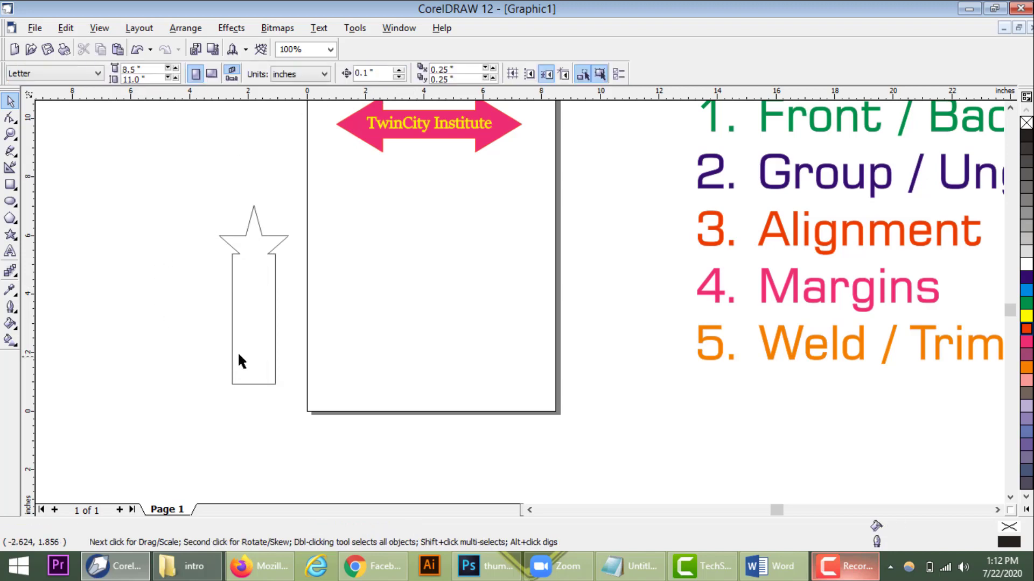
Rotate the welded shape clockwise to about 307.1° and reposition it beside the page's left edge
left_click_drag(233, 351, 205, 359)
left_click(232, 305)
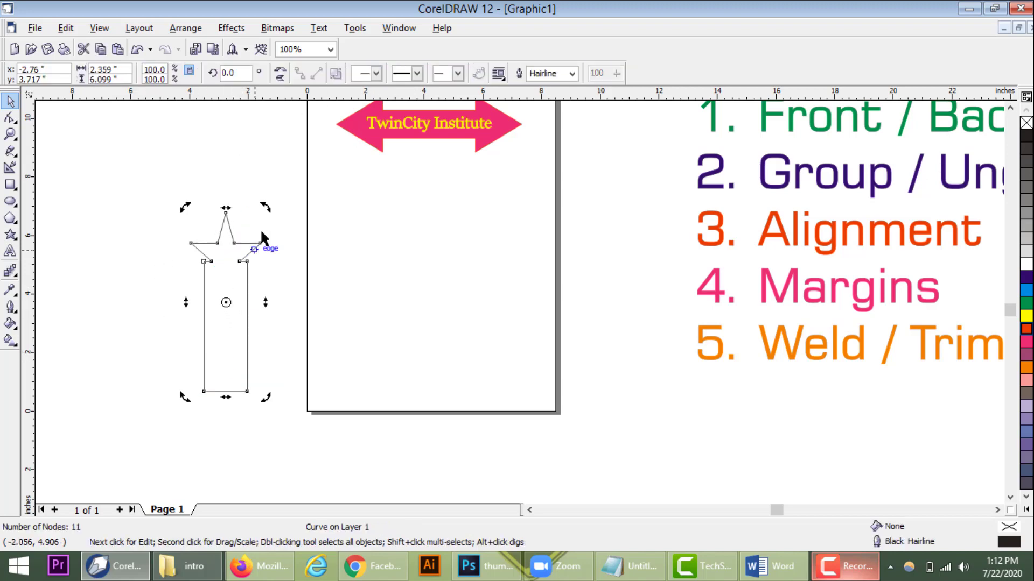
left_click_drag(265, 211, 341, 272)
left_click(246, 385)
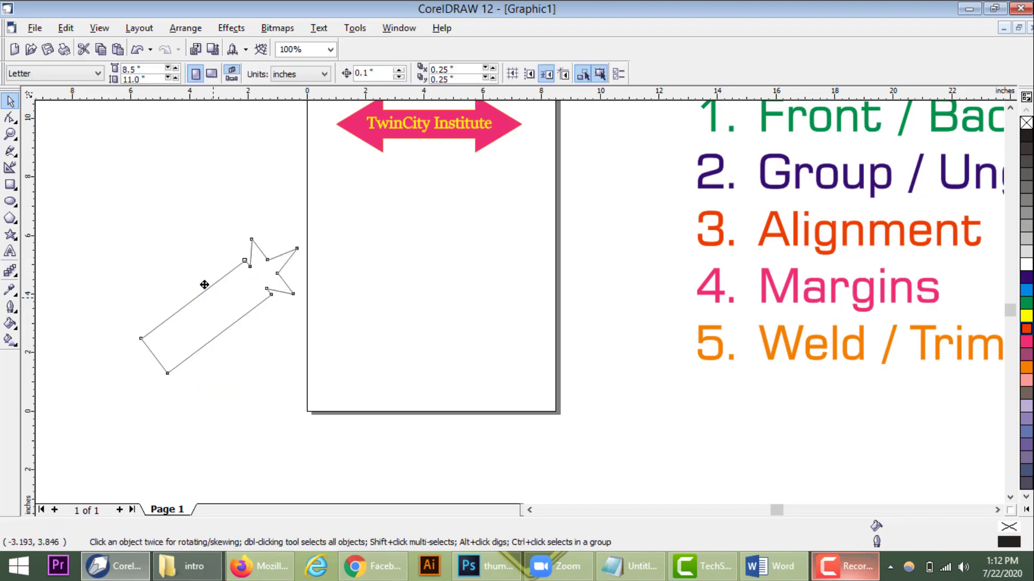
left_click_drag(241, 338, 222, 307)
left_click(240, 241)
left_click_drag(240, 241, 248, 267)
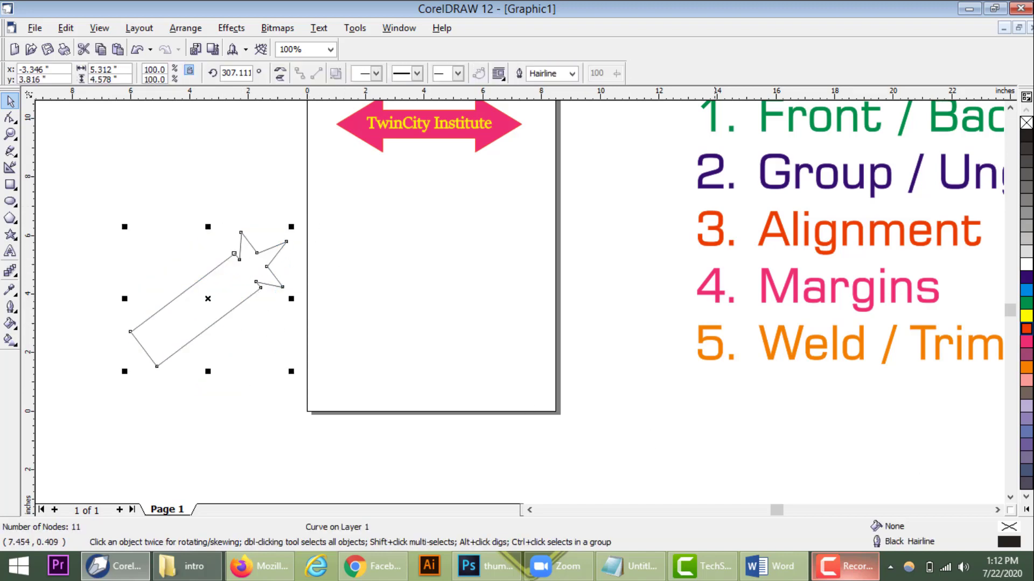
Give the welded shape a green fill and a cyan outline, and move it farther left of the page
left_click(1026, 303)
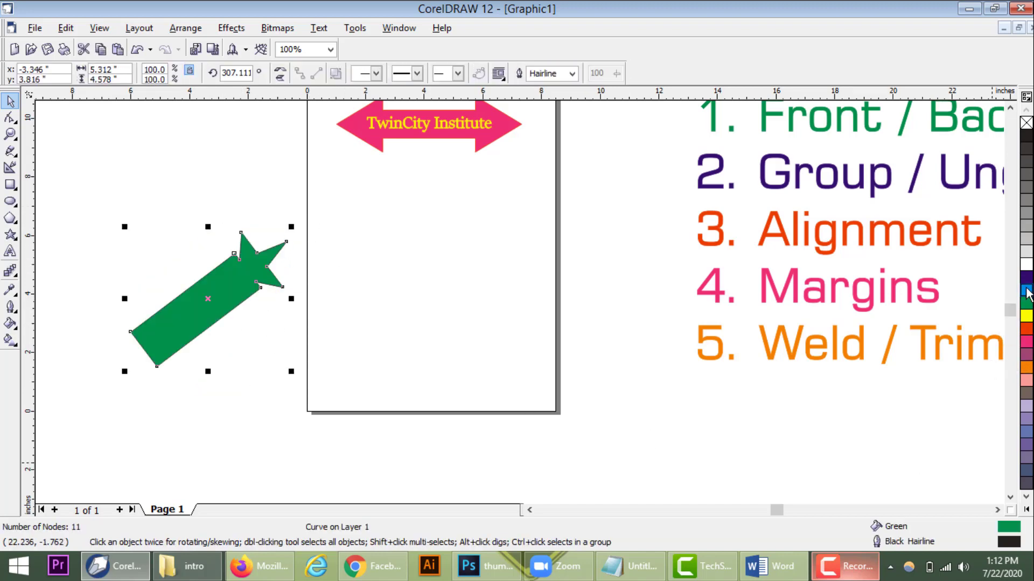
right_click(1027, 290)
scroll(79, 287, "up", 1)
scroll(171, 307, "up", 1)
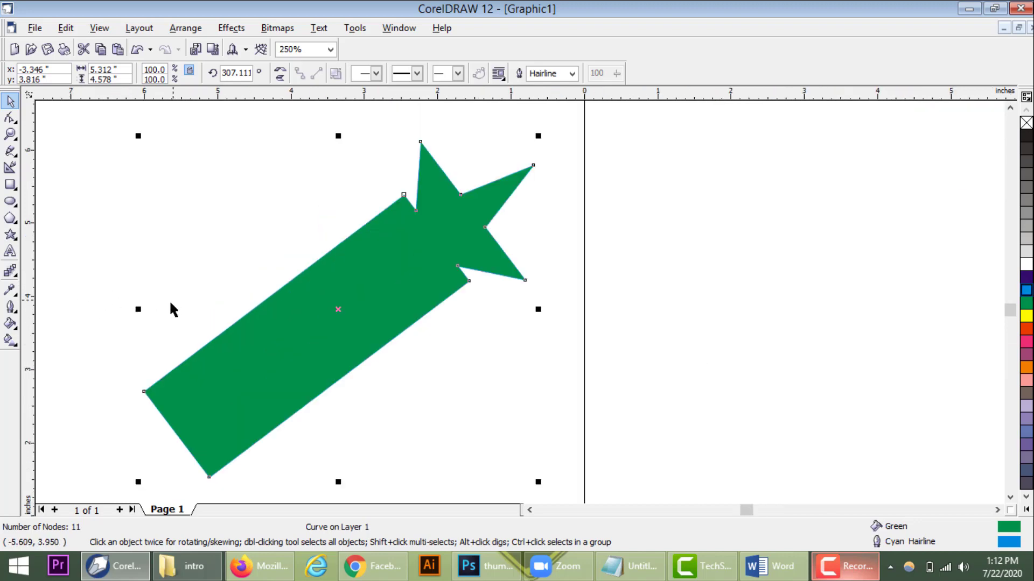
scroll(215, 258, "down", 2)
left_click_drag(308, 303, 272, 306)
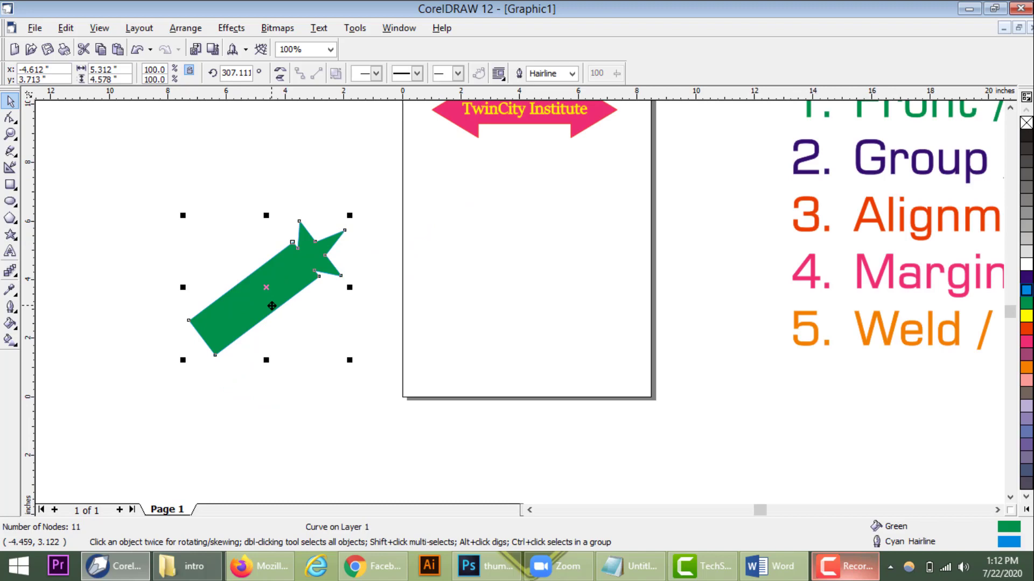
left_click(9, 218)
left_click(9, 201)
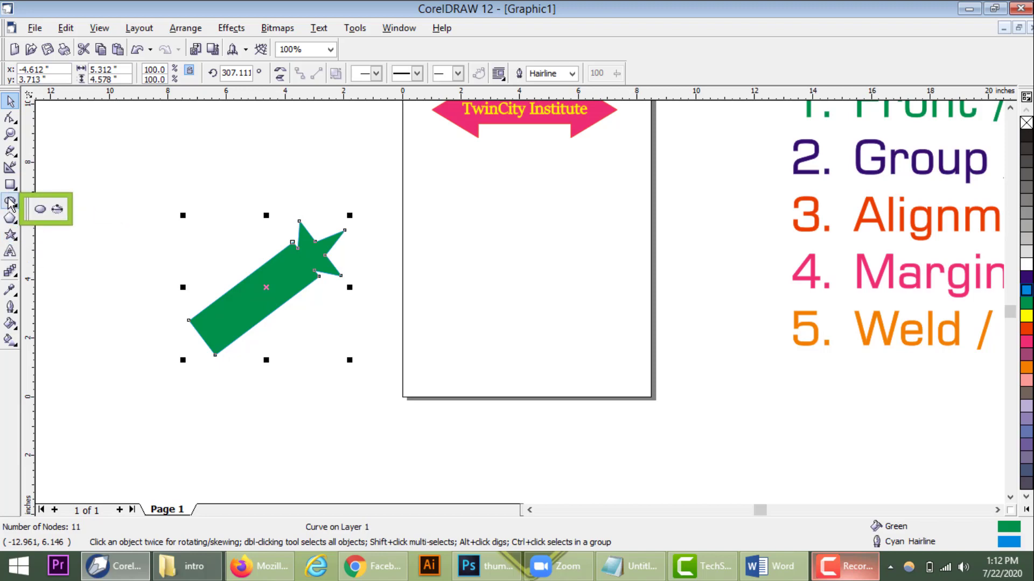
left_click(9, 218)
left_click(9, 235)
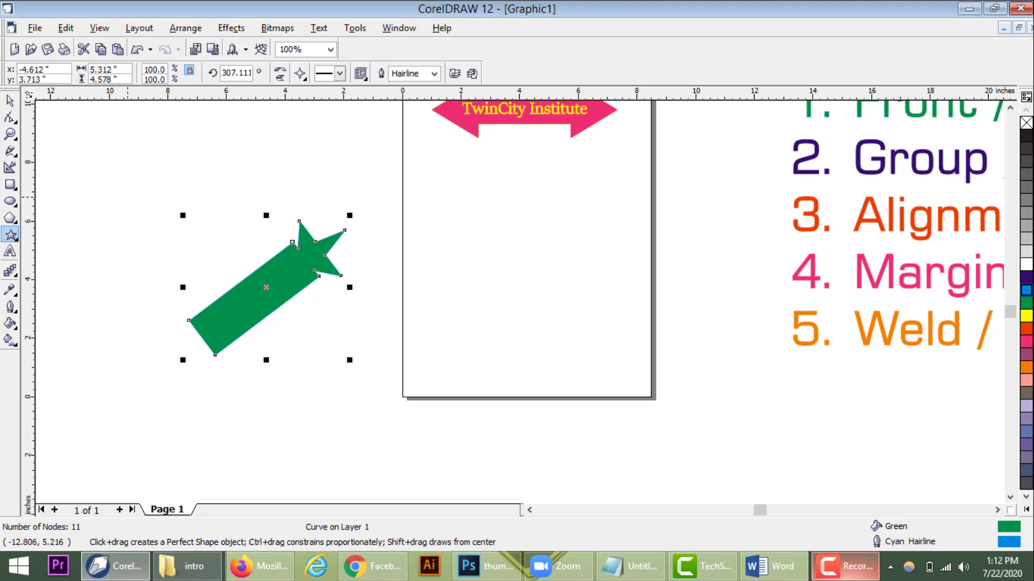
left_click(10, 101)
left_click_drag(143, 170, 368, 400)
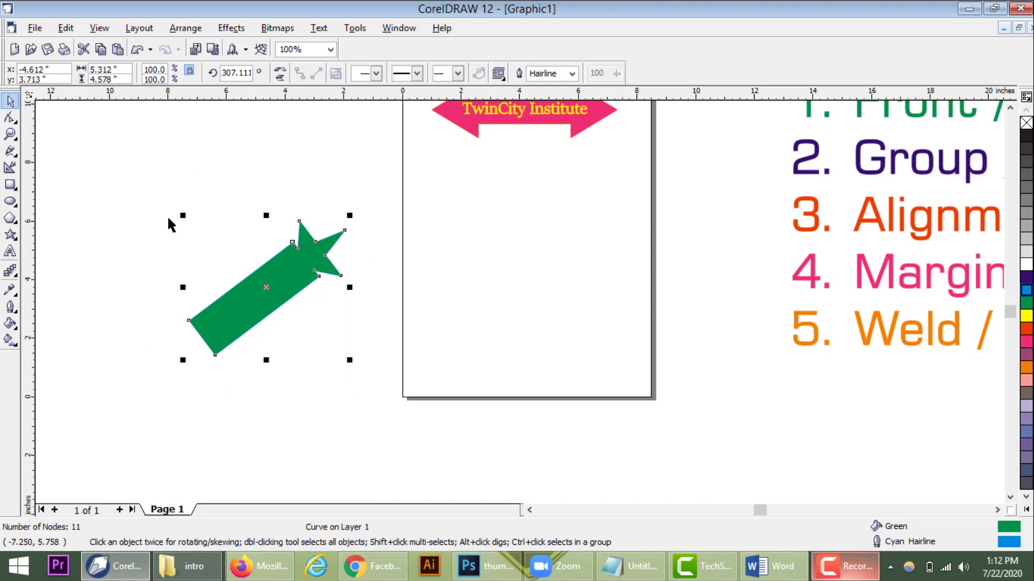
left_click(884, 332)
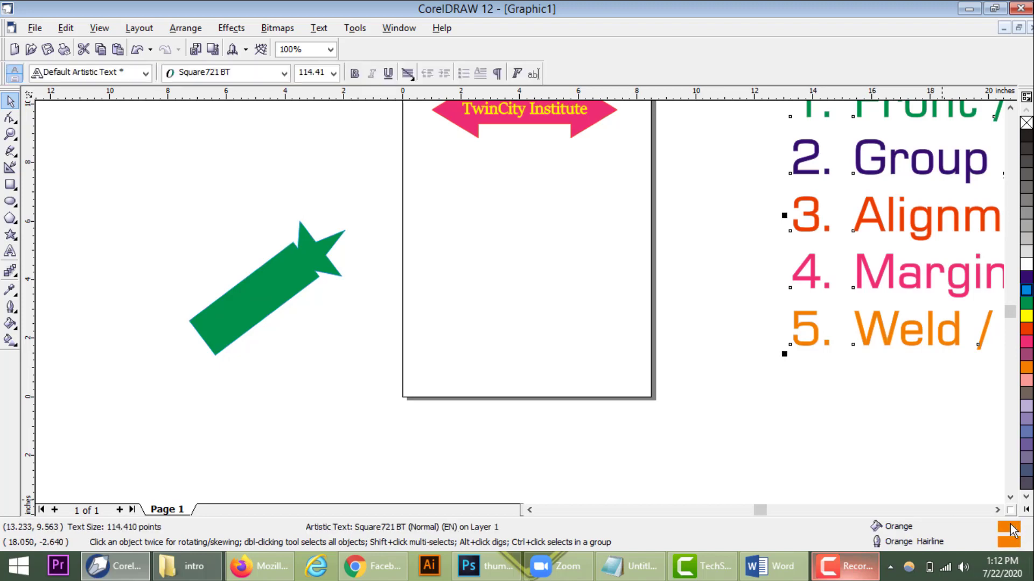
Draw a circle about 2.875 inches in diameter on the page's lower left half with the Ellipse tool
left_click(997, 510)
left_click(997, 509)
left_click(997, 510)
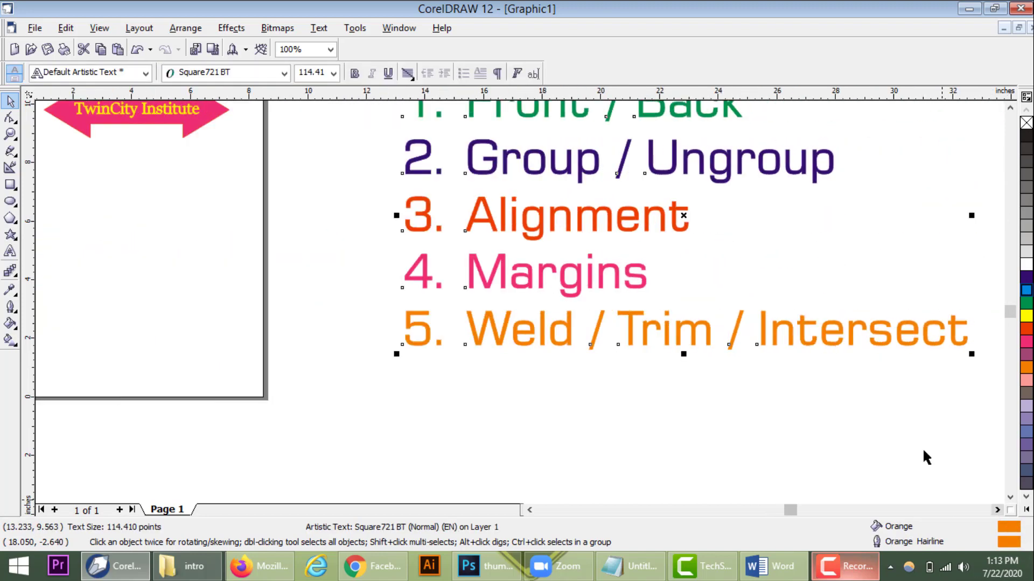
scroll(862, 426, "down", 1)
left_click(530, 510)
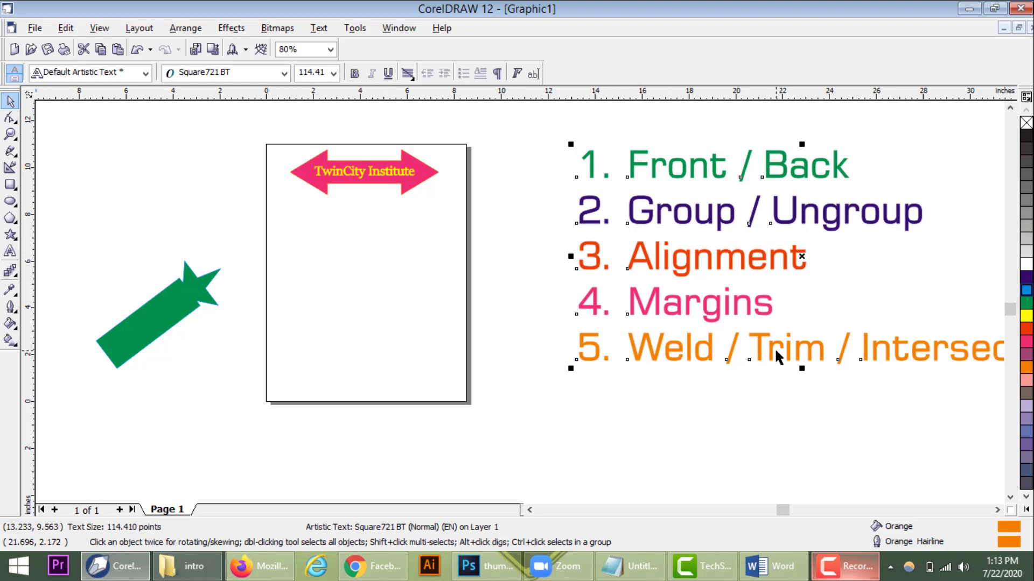
left_click(10, 202)
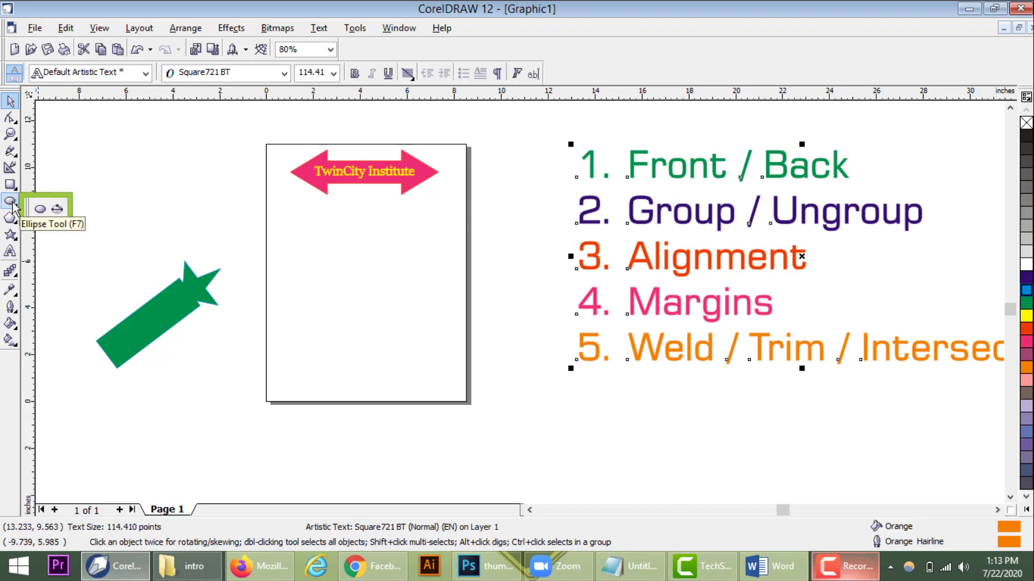
key("F7")
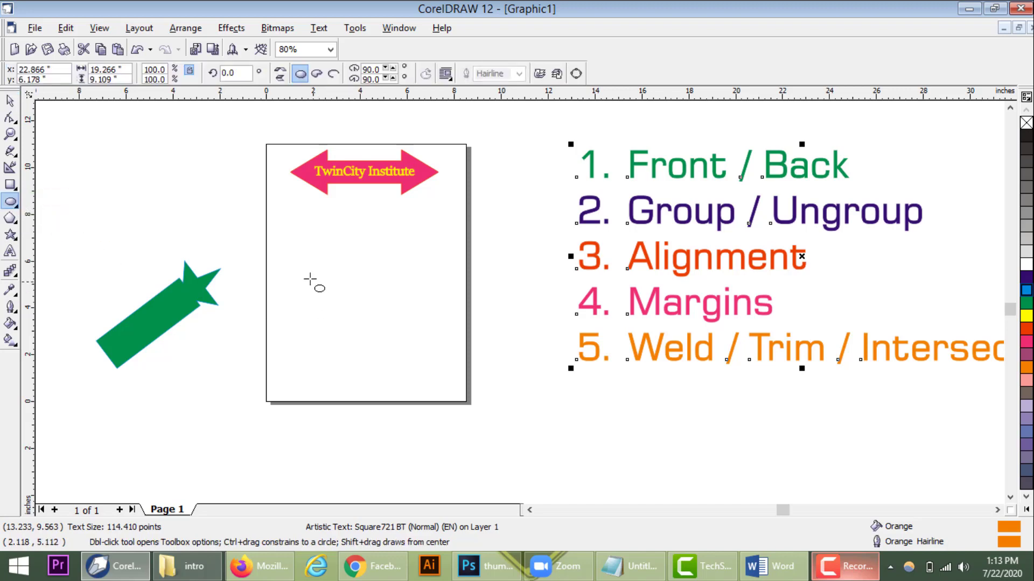
left_click_drag(304, 270, 377, 342)
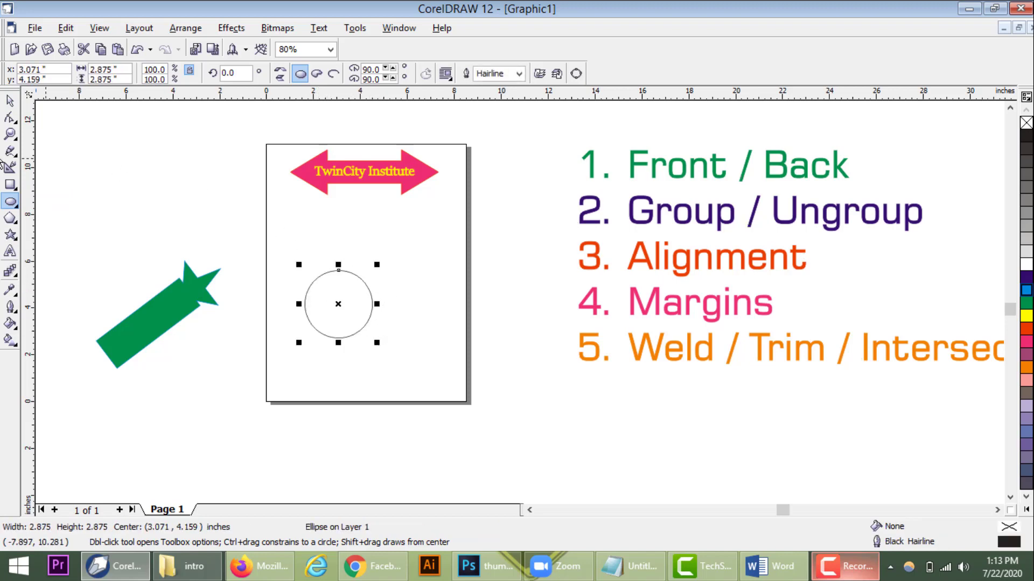
left_click(10, 100)
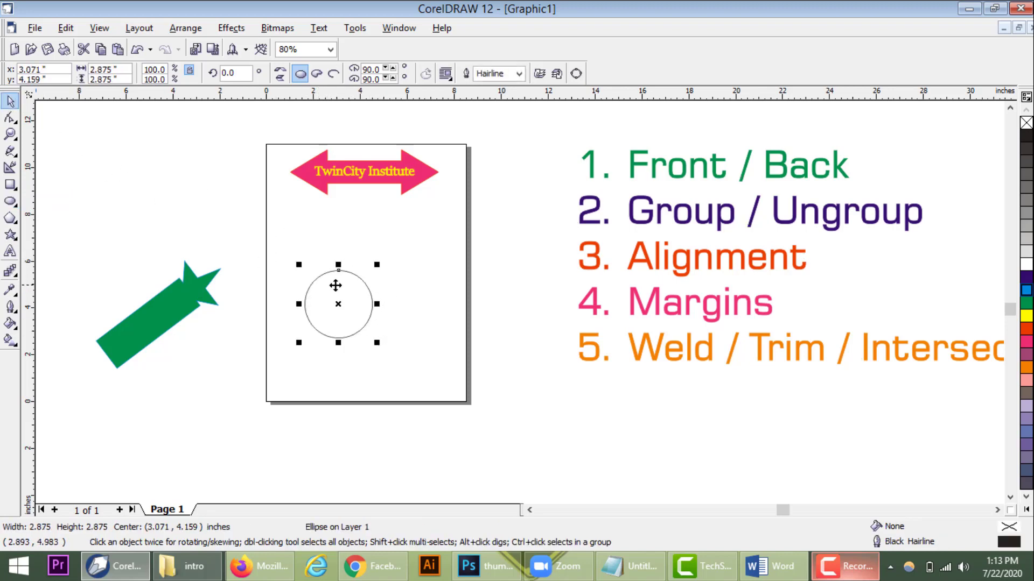
Duplicate the circle and place the copy overlapping the original, offset slightly up and to the right
scroll(337, 285, "up", 2)
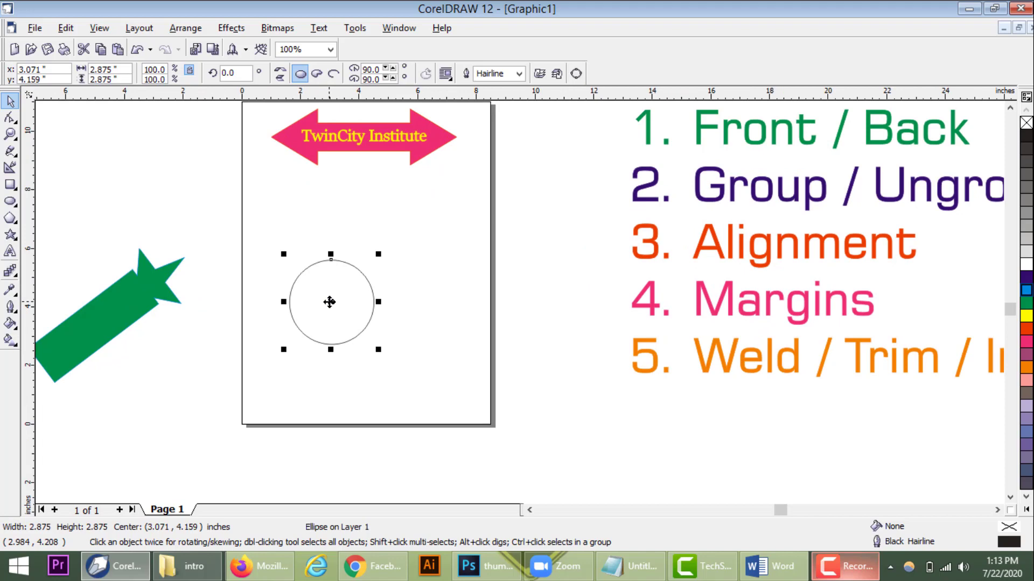
left_click(330, 302)
mouse_move(330, 302)
left_mouse_down()
mouse_move(364, 286)
mouse_move(421, 290)
left_mouse_up()
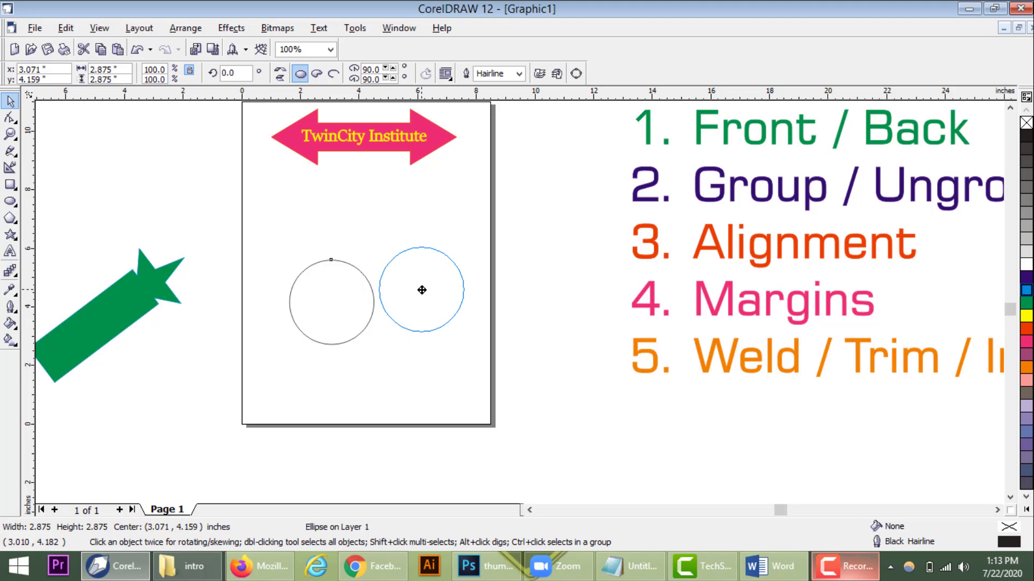
left_click_drag(421, 290, 345, 289)
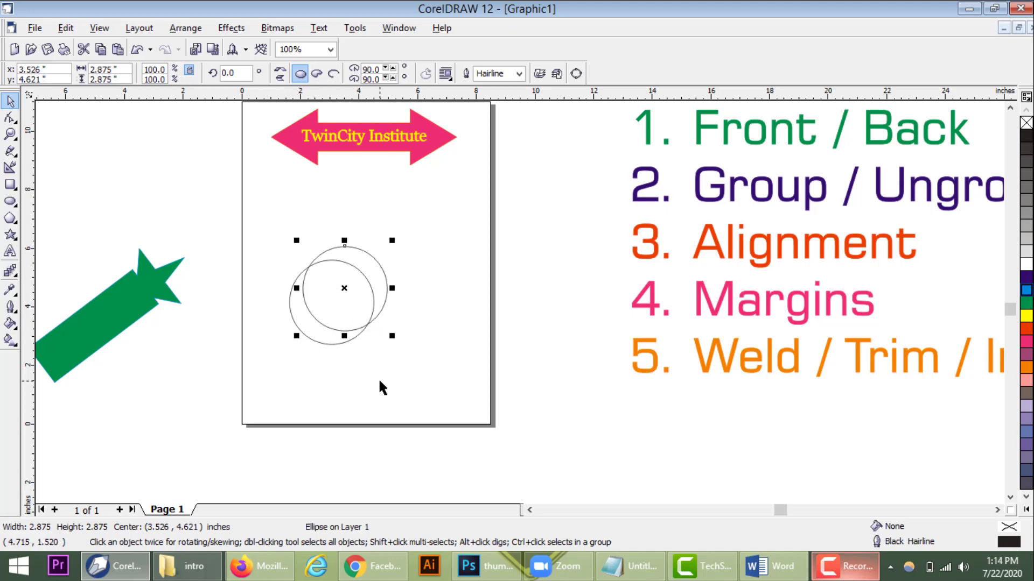
Trim the lower-left circle with the overlapping upper-right circle, and delete the upper-right circle to leave a crescent
left_click(435, 293)
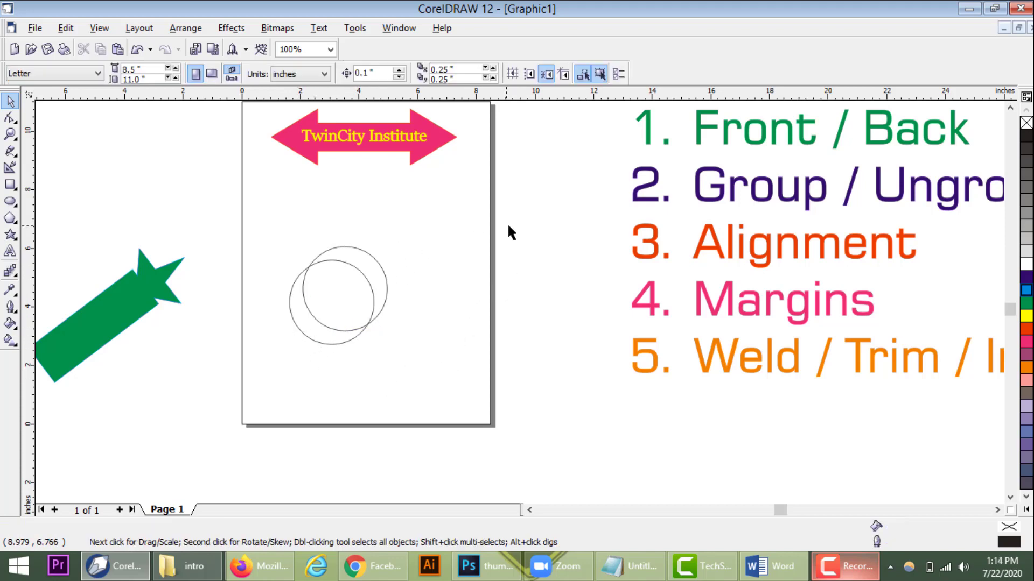
left_click_drag(508, 226, 247, 376)
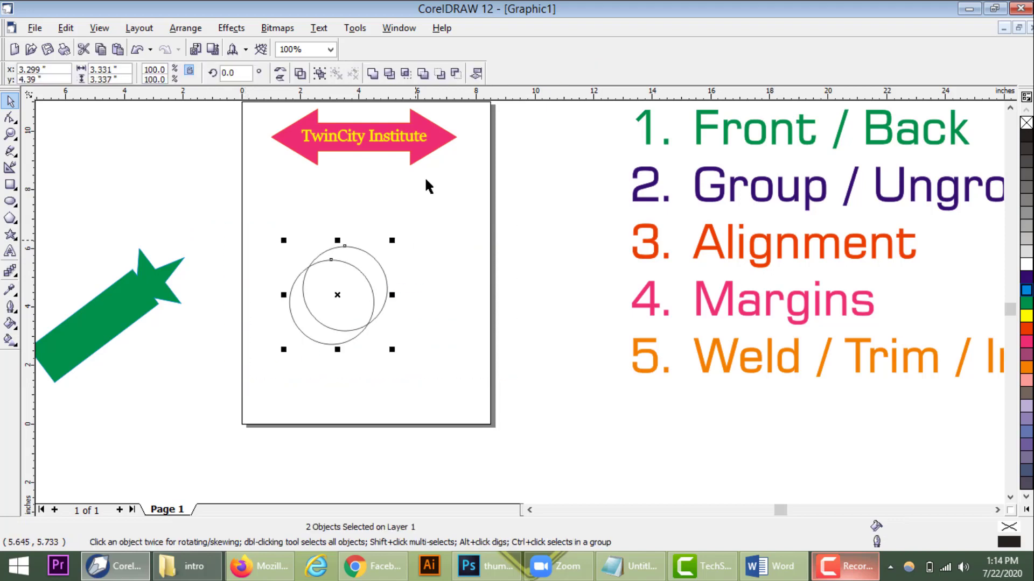
left_click(392, 75)
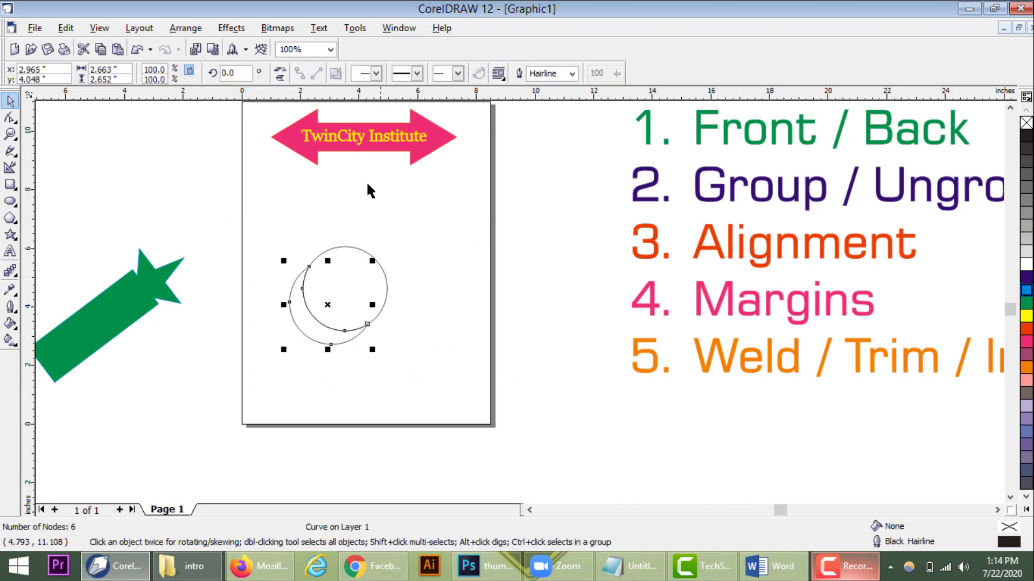
left_click(256, 250)
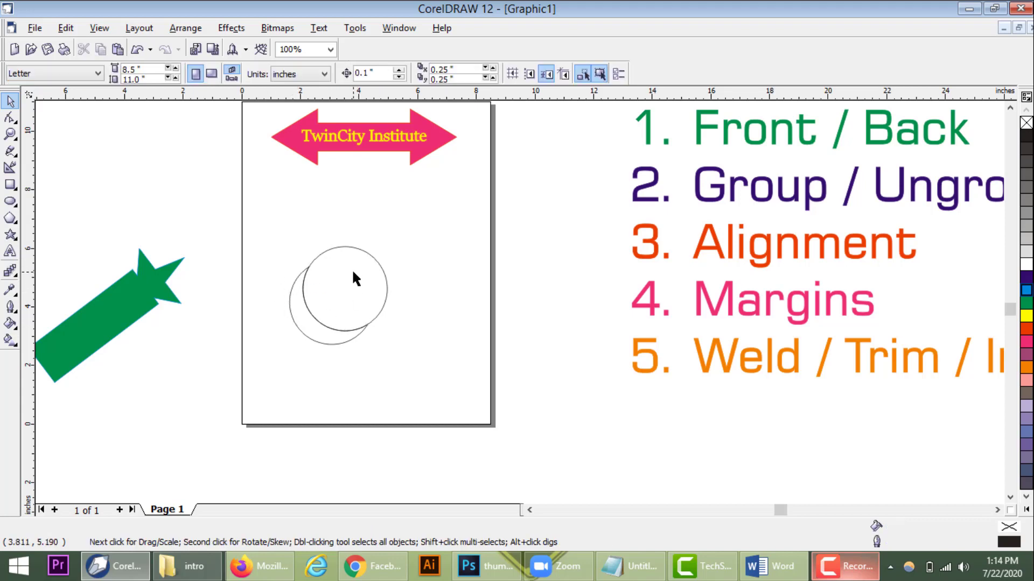
left_click_drag(342, 276, 457, 279)
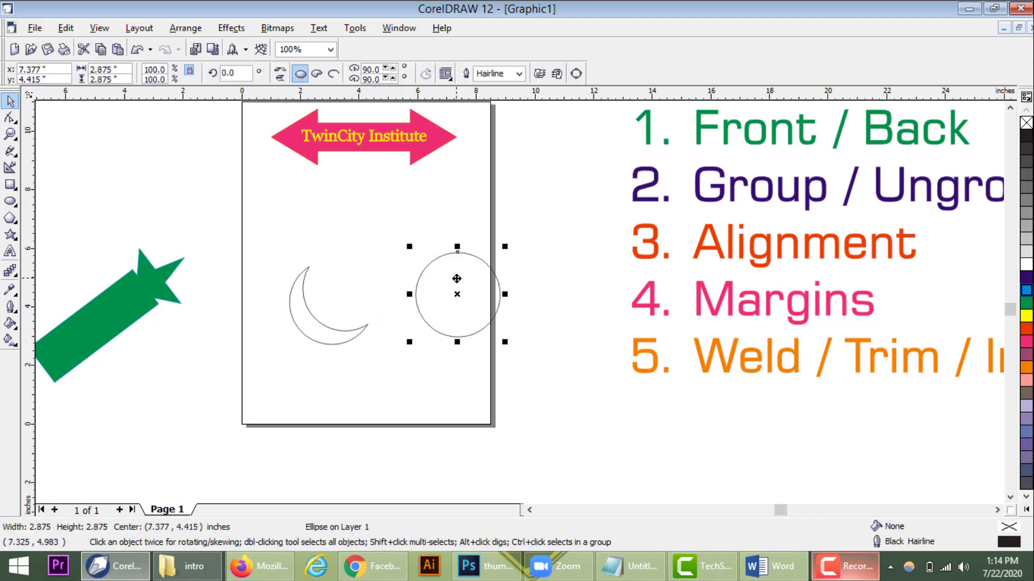
key("Delete")
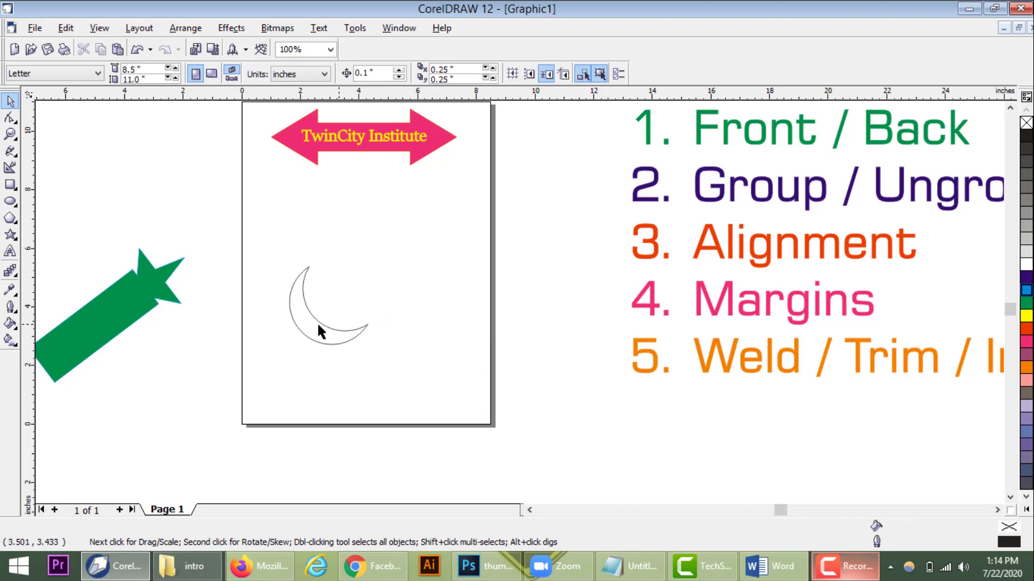
Reposition the crescent on the page, centred at about x 3.5, y 4.5 inches
left_click(321, 361)
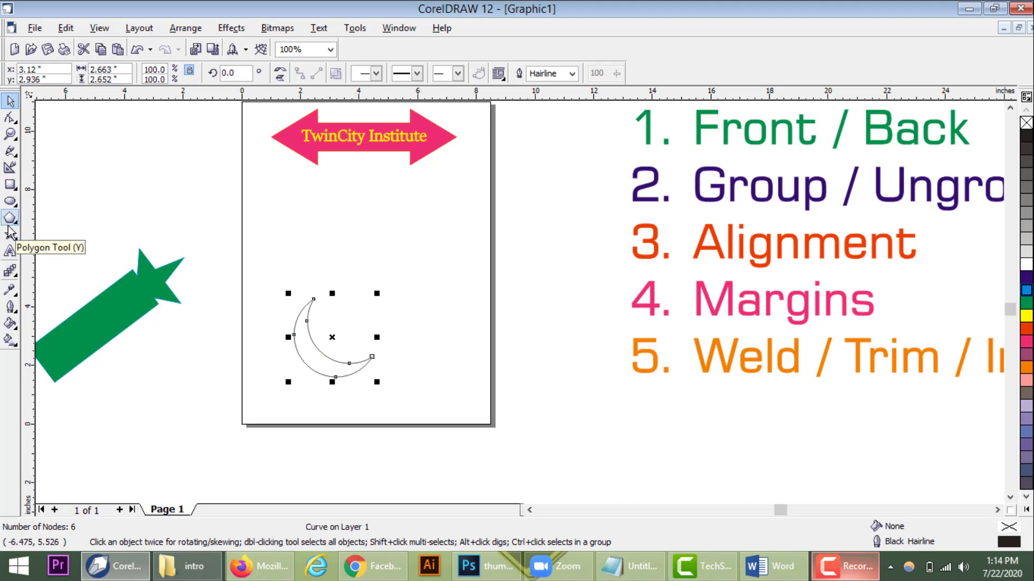
left_click(8, 206)
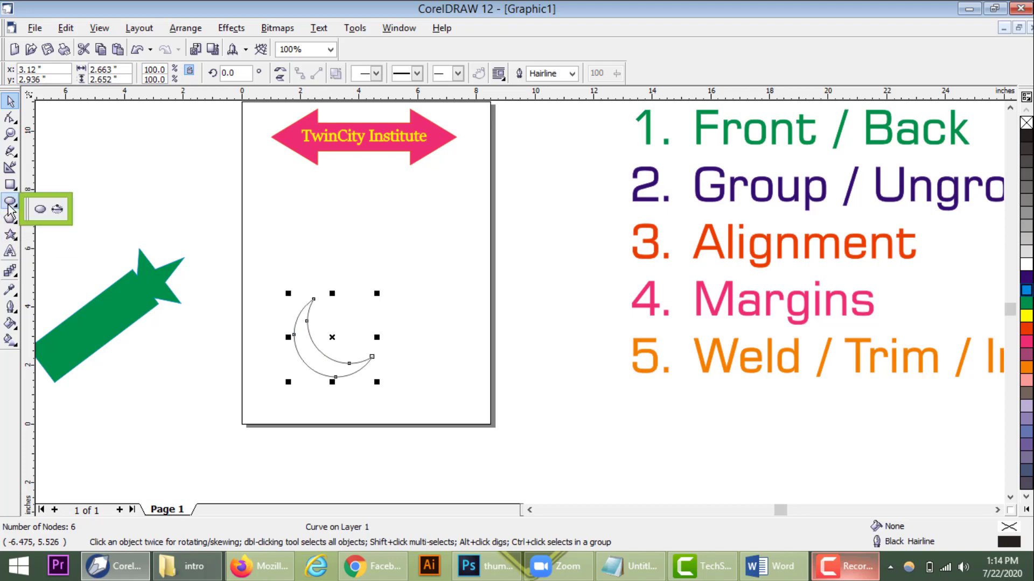
key("space")
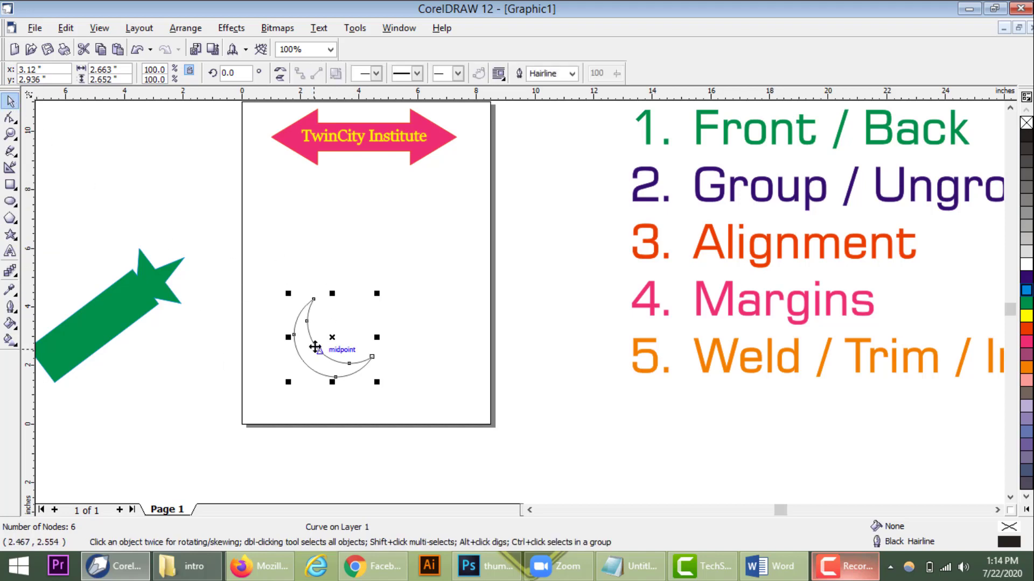
left_click_drag(245, 261, 461, 434)
left_click(452, 338)
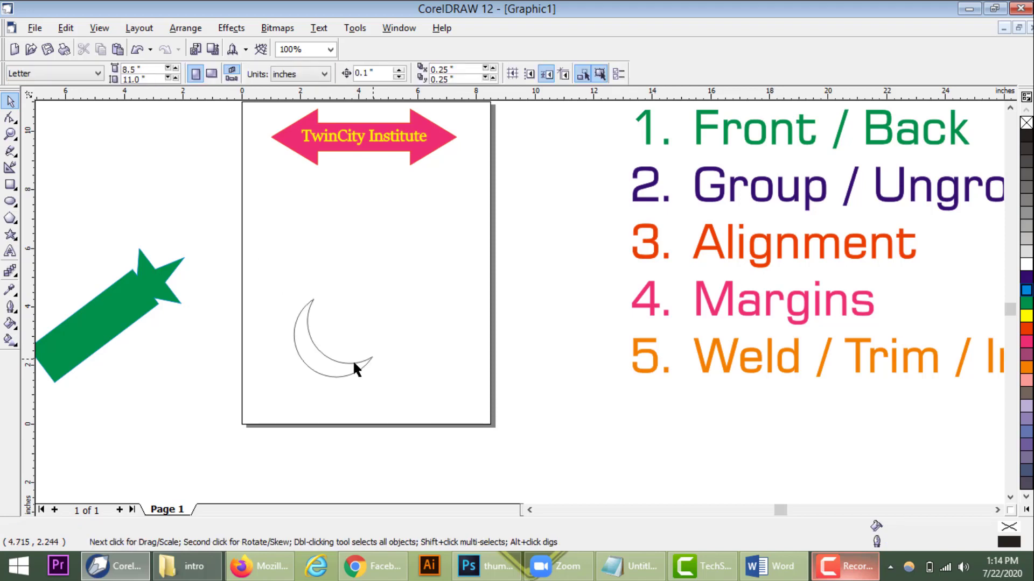
left_click_drag(353, 359, 360, 309)
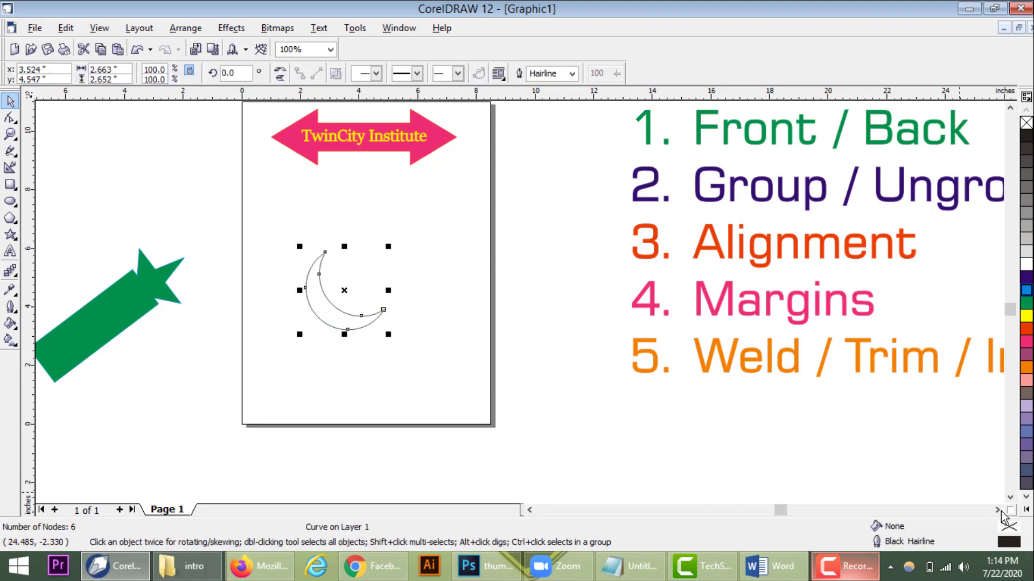
Draw a second circle about 2.35 inches in diameter over the page's right edge, below and right of the crescent
left_click(997, 511)
left_click(998, 511)
left_click(998, 511)
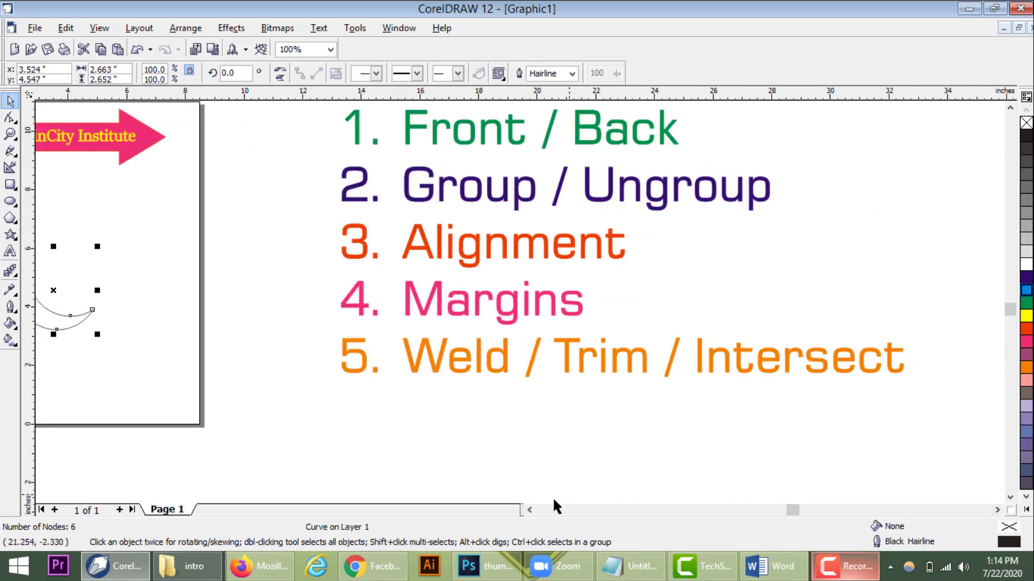
left_click(530, 509)
left_click(530, 509)
left_click(530, 510)
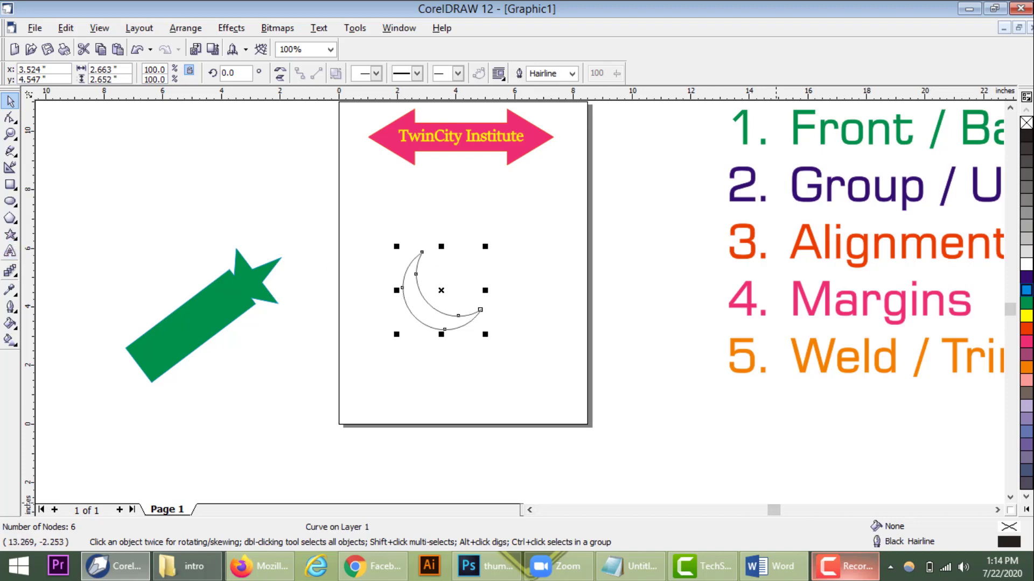
left_click(1010, 498)
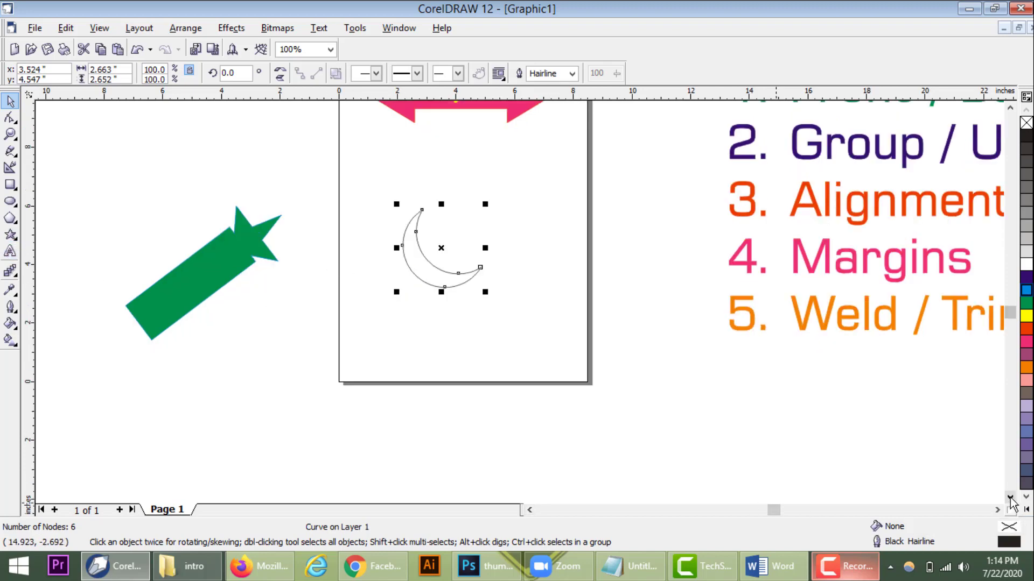
left_click(9, 204)
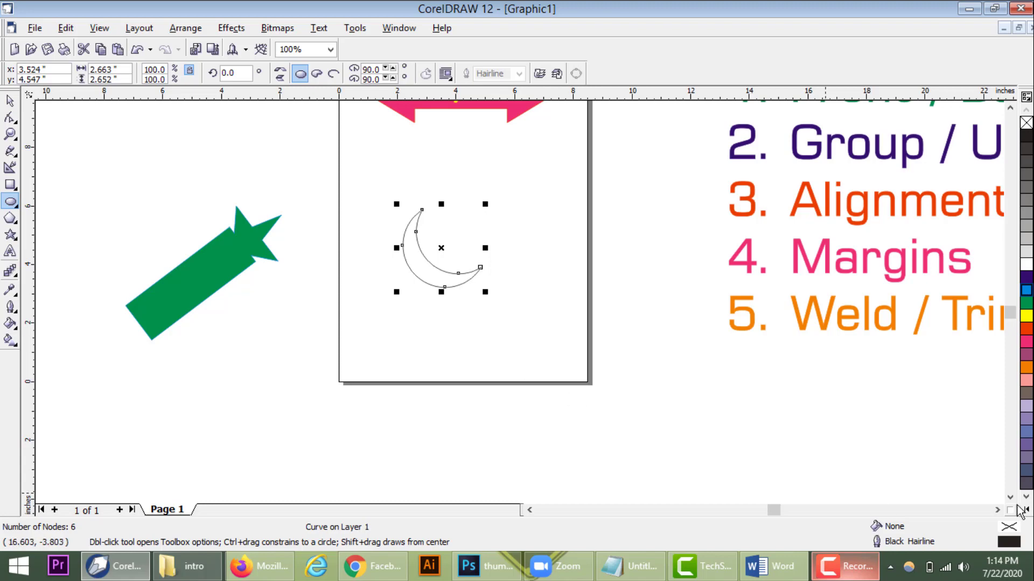
left_click(998, 510)
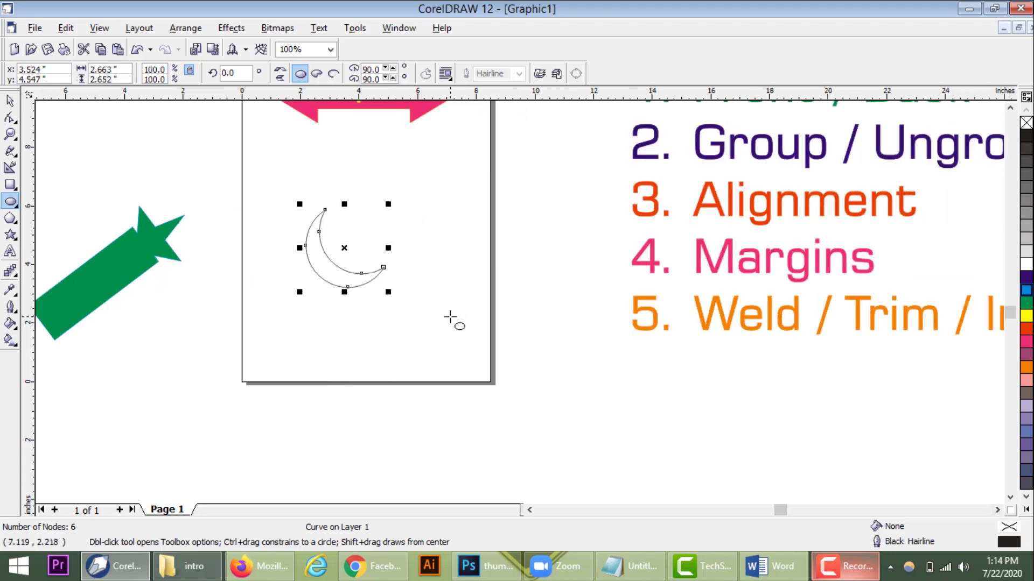
left_click_drag(439, 268, 506, 335)
left_click(11, 100)
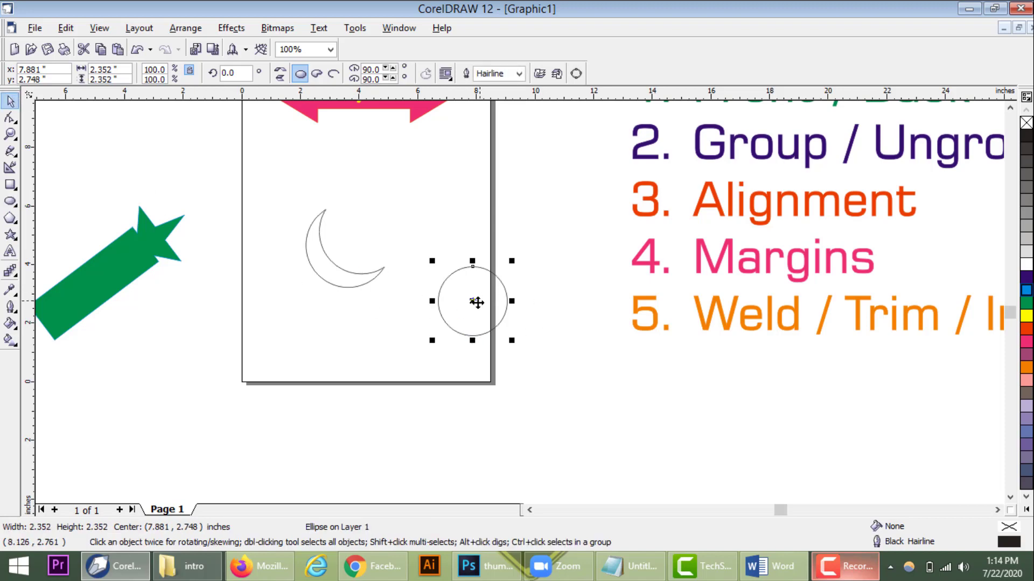
Duplicate the new circle so the two overlap slightly side by side, and move the pair off the page below the topic list
left_click_drag(473, 301, 452, 356)
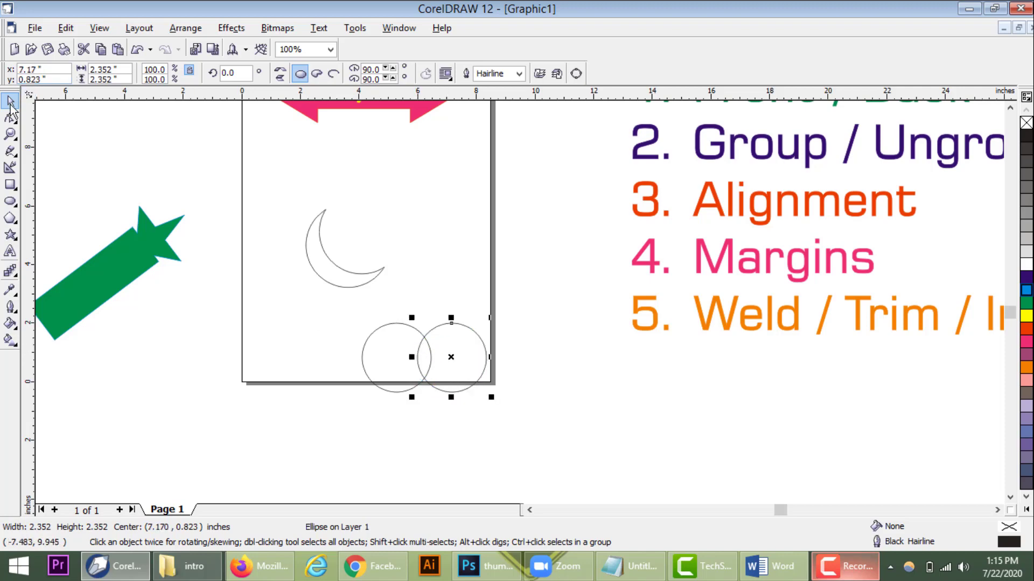
left_click(315, 389)
left_click_drag(508, 313, 329, 413)
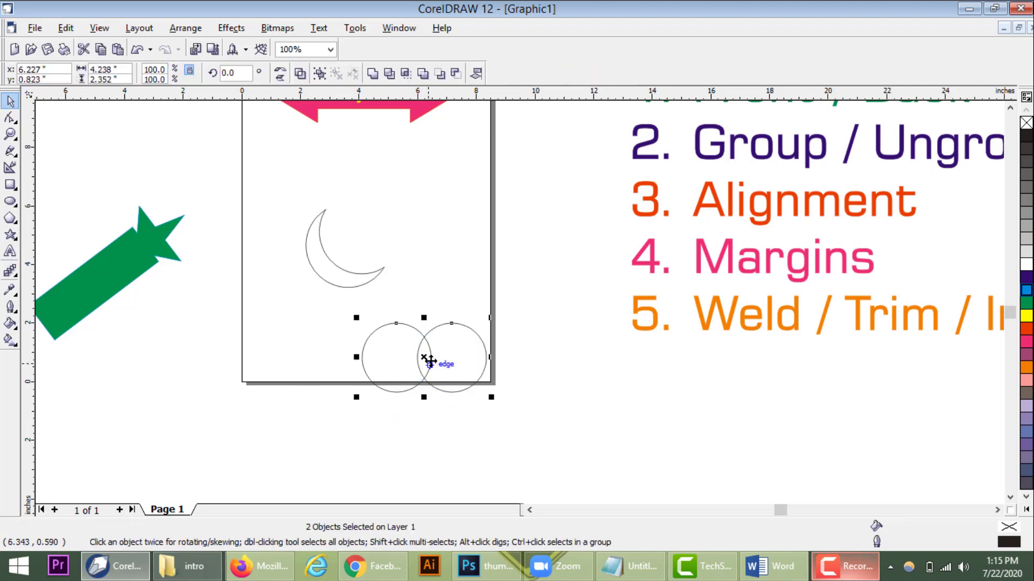
left_click_drag(429, 353, 614, 415)
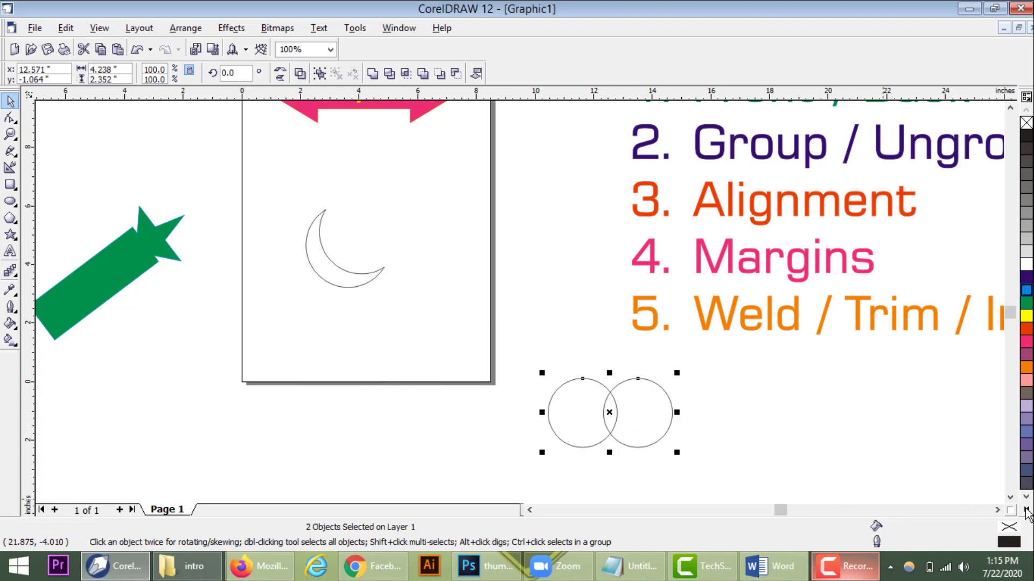
Intersect the two overlapping circles and move the resulting lens shape to their left, below the page
left_click(1009, 498)
left_click(997, 510)
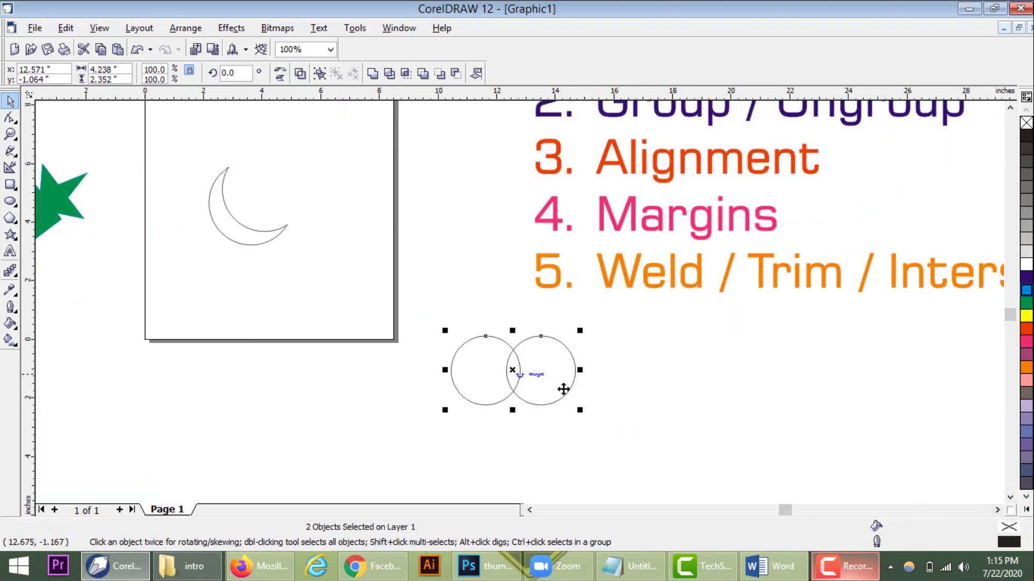
left_click(609, 400)
left_click(509, 360)
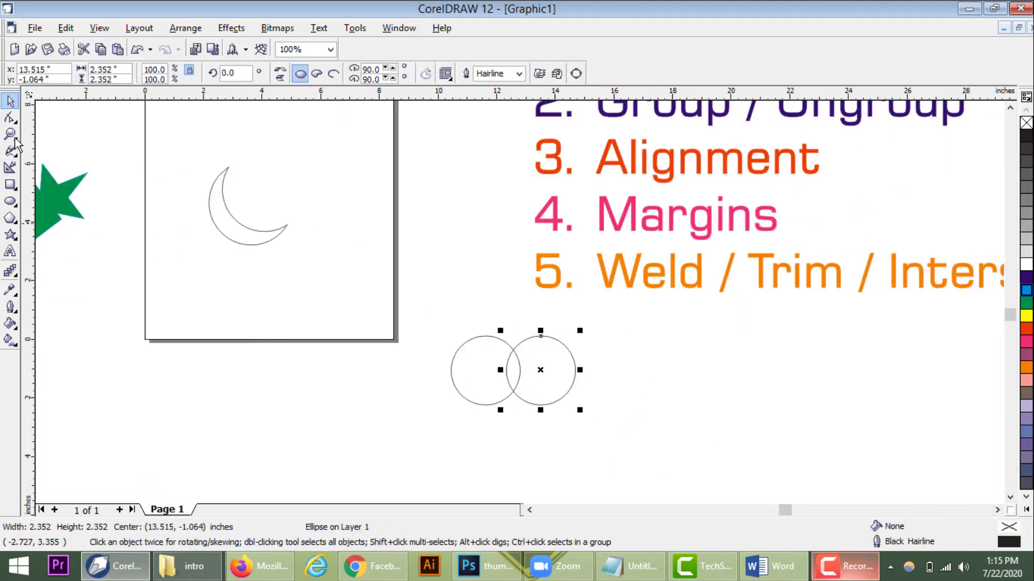
left_click_drag(639, 319, 427, 441)
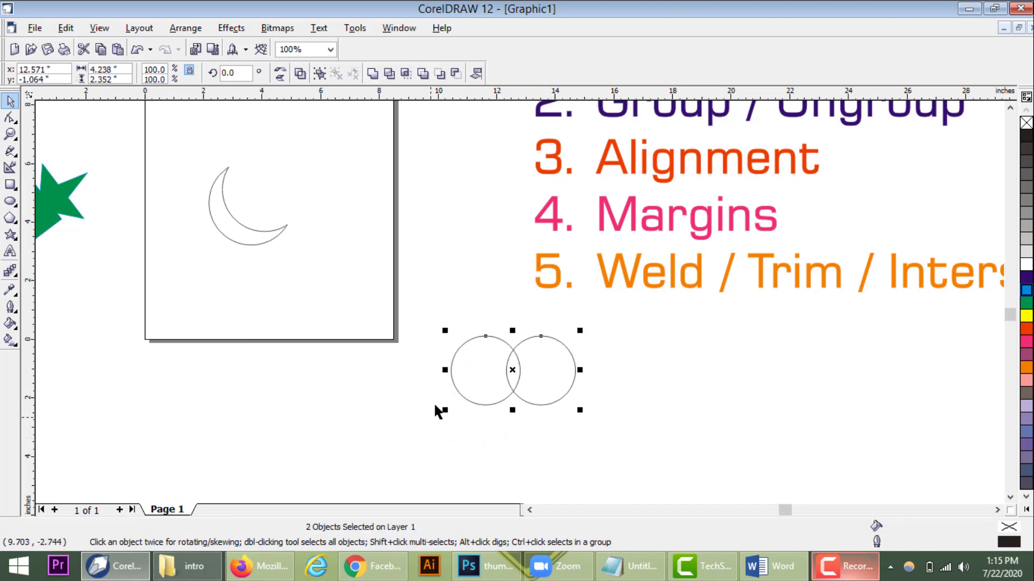
left_click(408, 74)
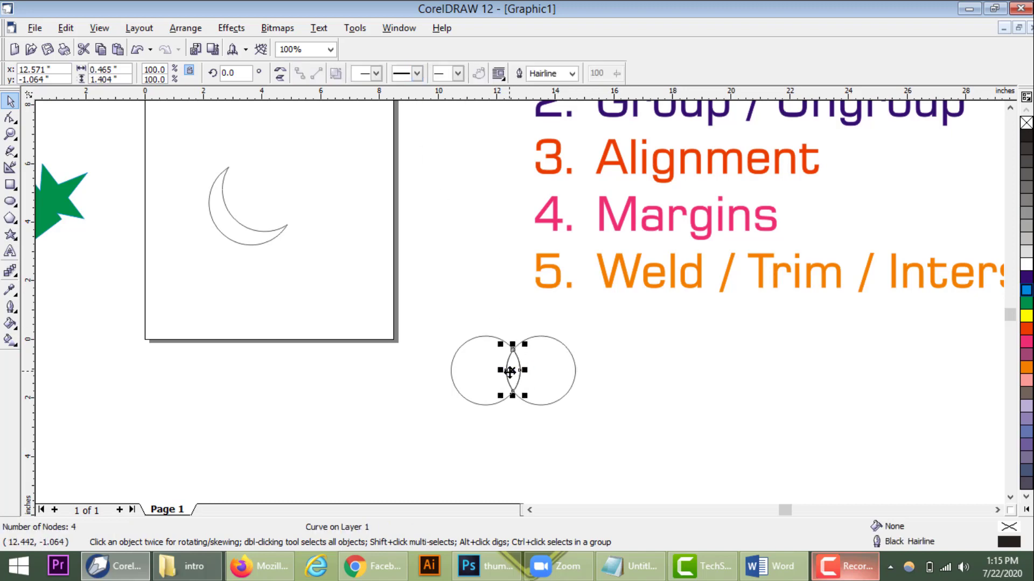
left_click_drag(510, 372, 402, 388)
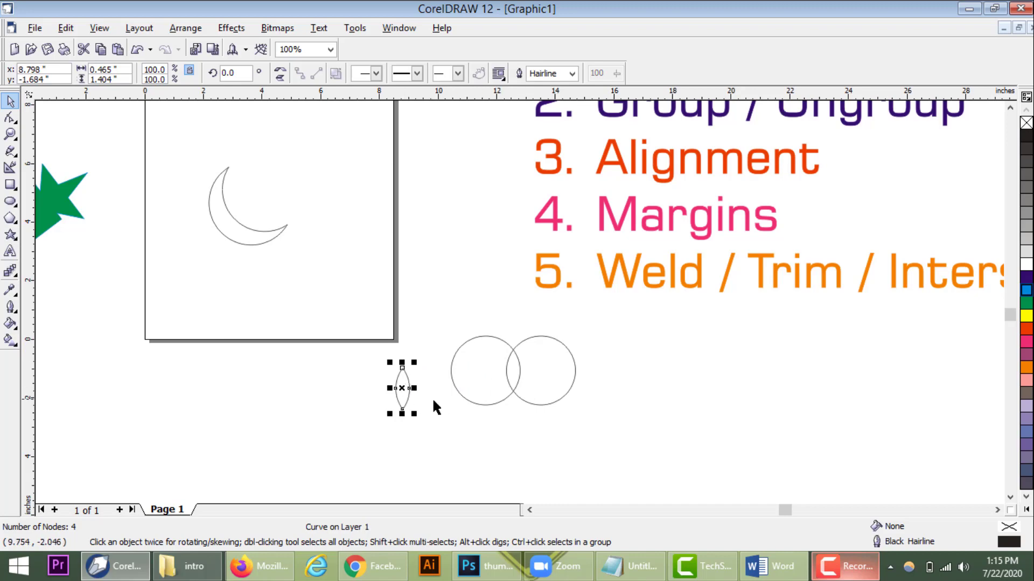
left_click(537, 371)
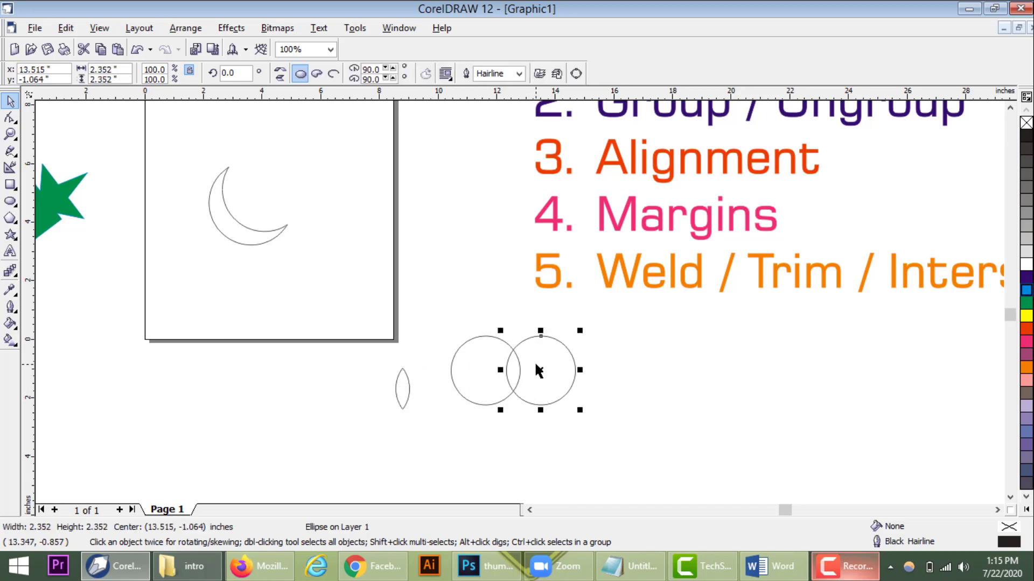
Delete both source circles and move the remaining lens shape to about x 10.35, y 0.46 inches
key("Delete")
left_click(484, 369)
key("Delete")
left_click_drag(406, 397, 452, 334)
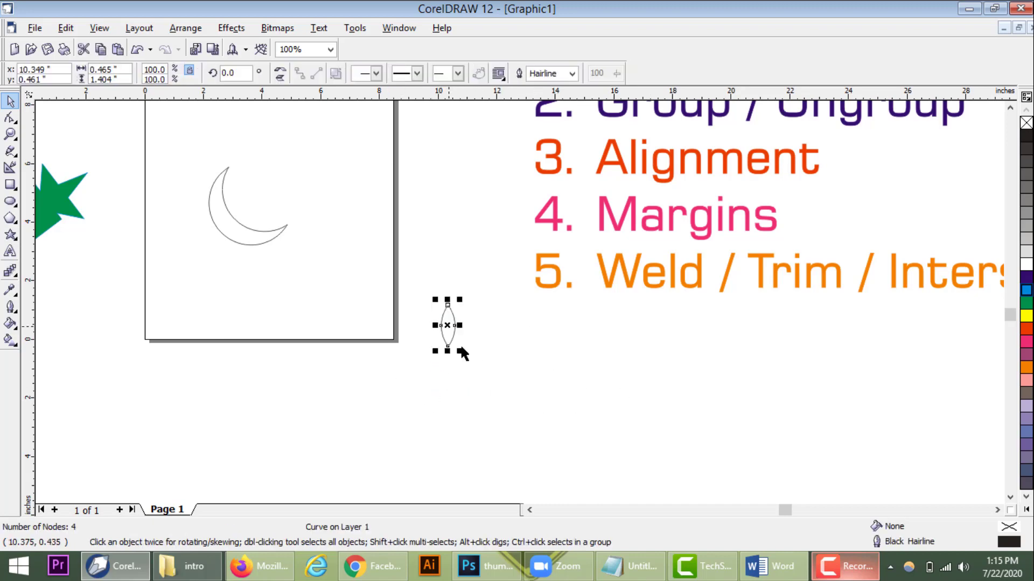
Rotate the lens shape counterclockwise by about 36.8 degrees
scroll(463, 334, "up", 2)
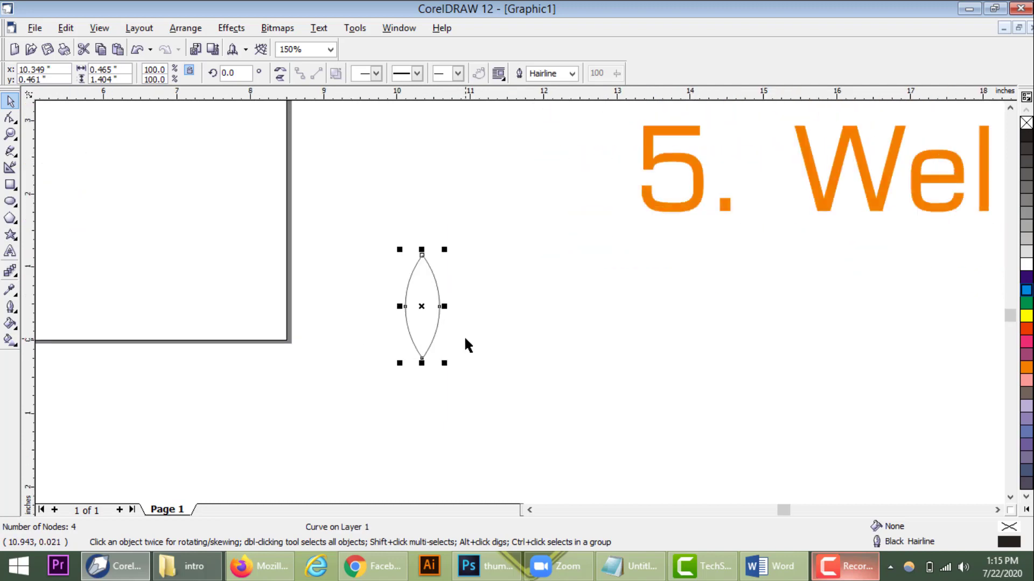
left_click(426, 307)
left_click_drag(444, 249, 403, 239)
left_click(358, 372)
Duplicate the tilted lens diagonally down and to the right, and repeat the duplication three times to form an overlapping chain
left_click_drag(416, 296, 447, 335)
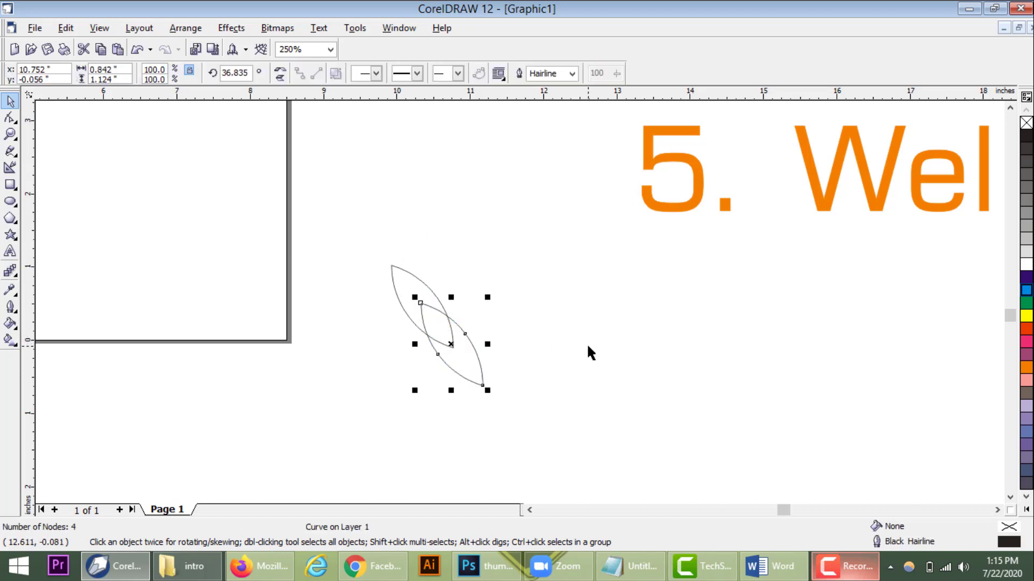
key("ctrl+r")
key("ctrl+r")
key("ctrl+r")
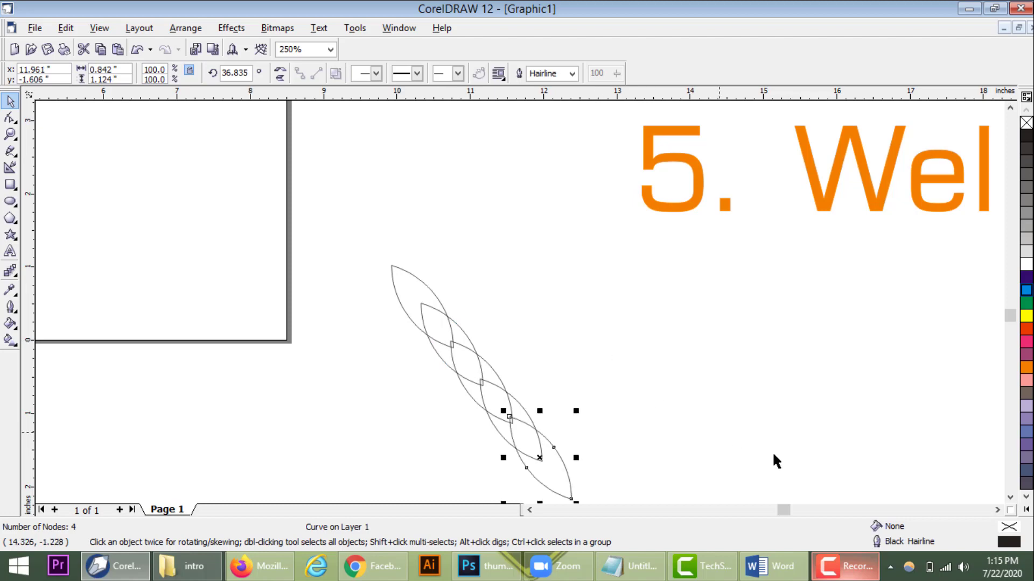
Select all five overlapping lens shapes beside the page's lower right corner
left_click(1010, 496)
scroll(491, 338, "down", 2)
left_click(583, 334)
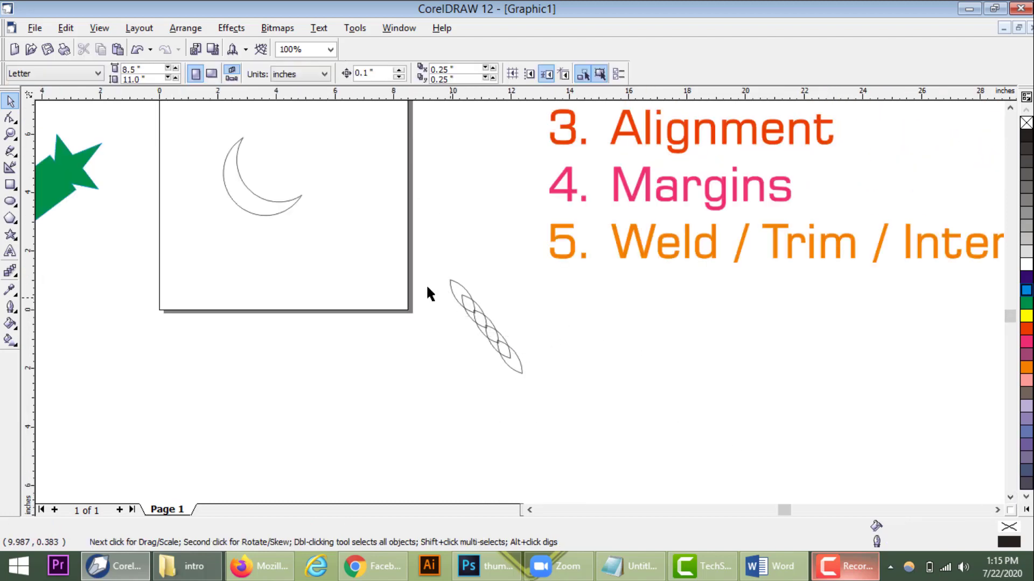
left_click_drag(416, 259, 534, 402)
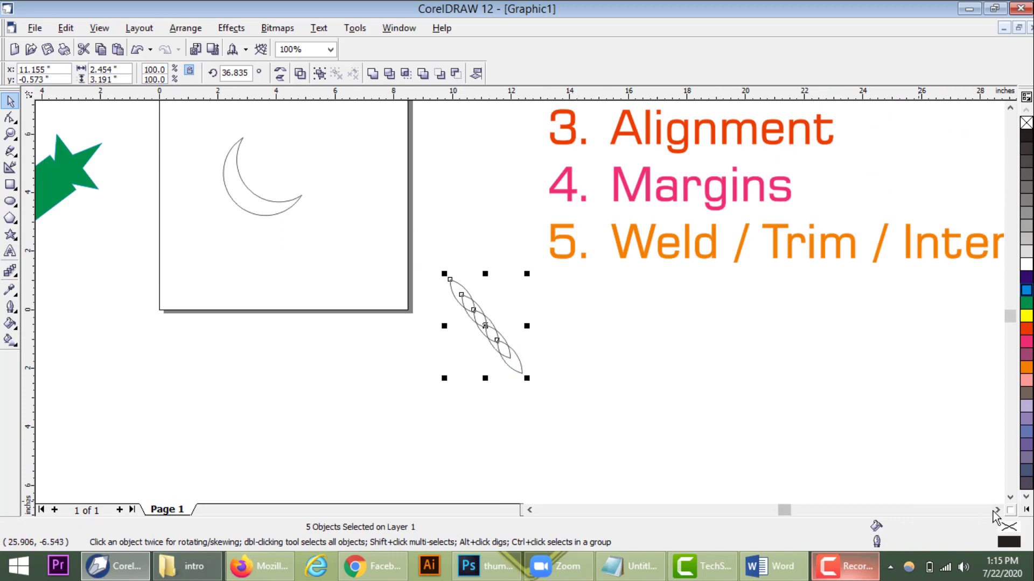
left_click(997, 511)
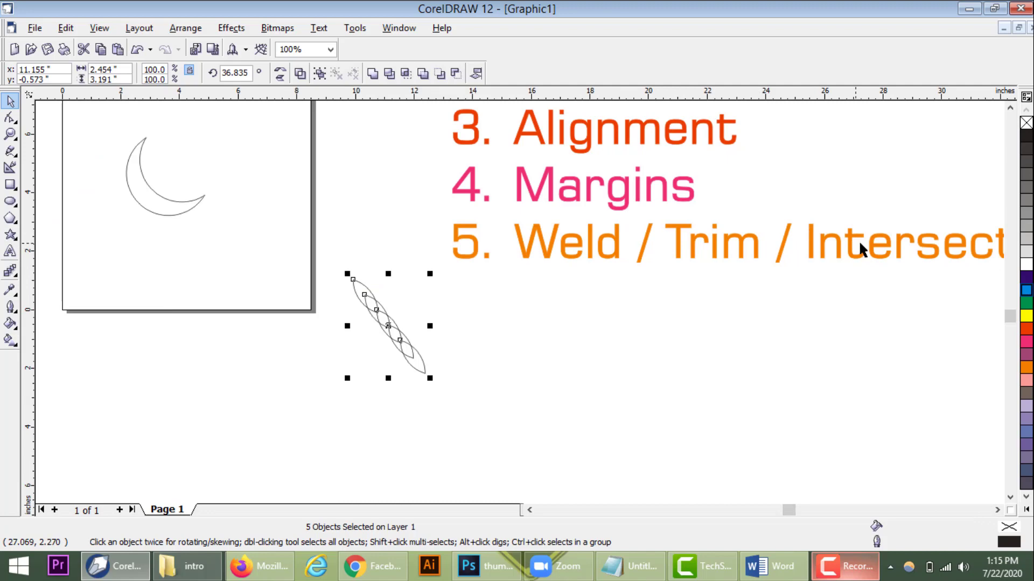
left_click(330, 301)
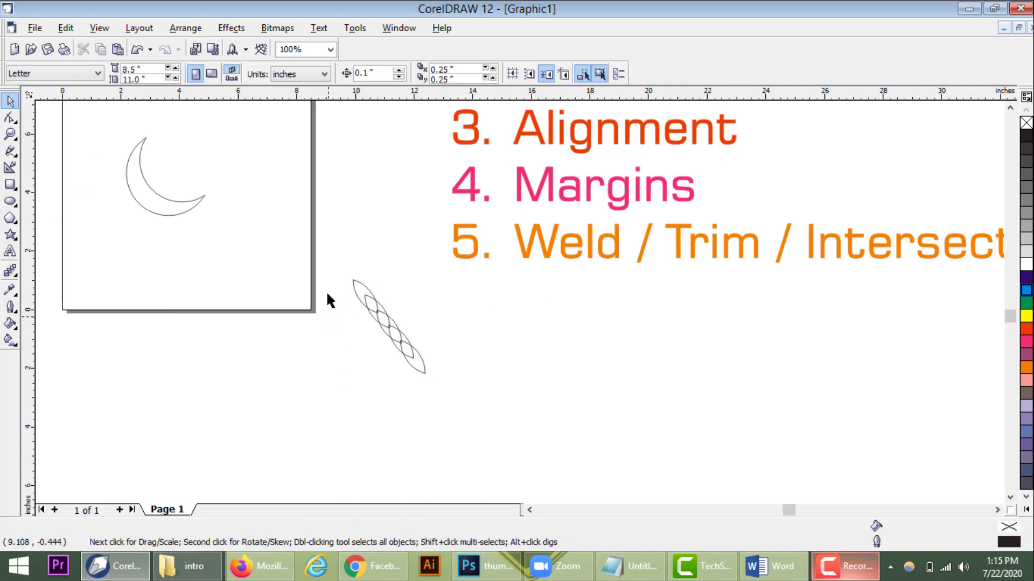
left_click_drag(327, 264, 448, 401)
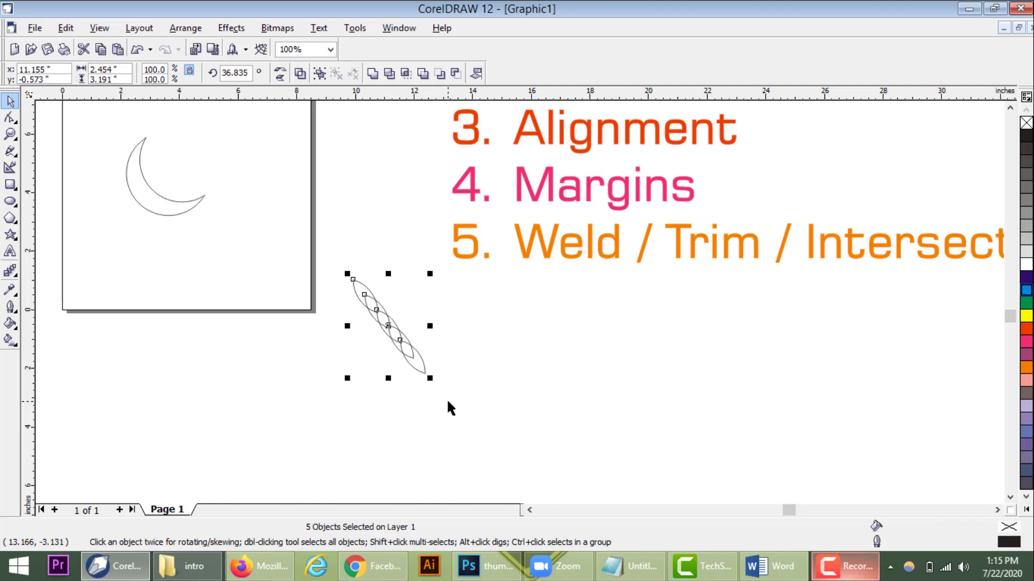
left_click(997, 510)
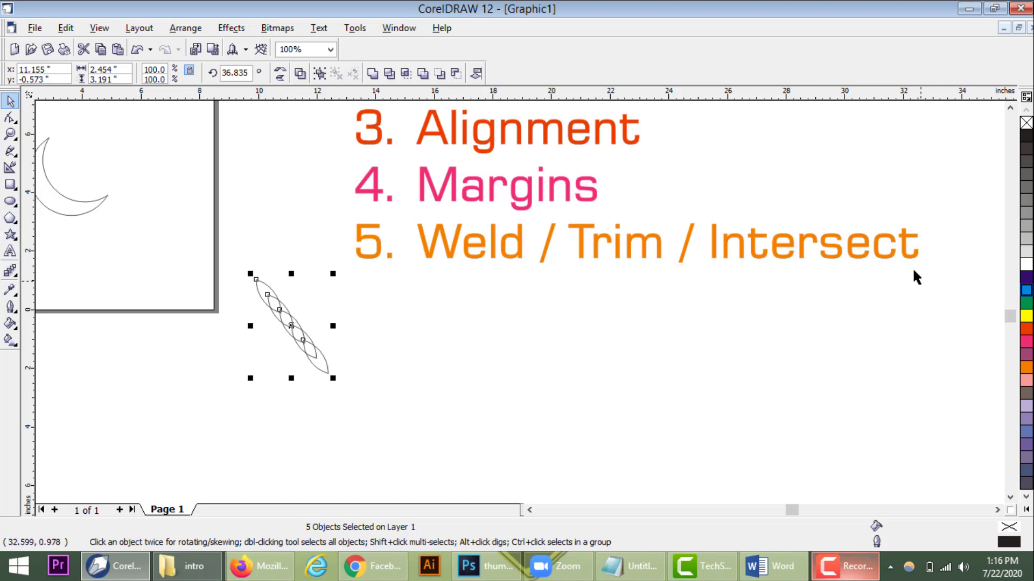
Deselect the lens chain and zoom out to 60% to view the whole page, its surrounding shapes and the topic list
left_click(907, 251)
left_click_drag(330, 288, 938, 208)
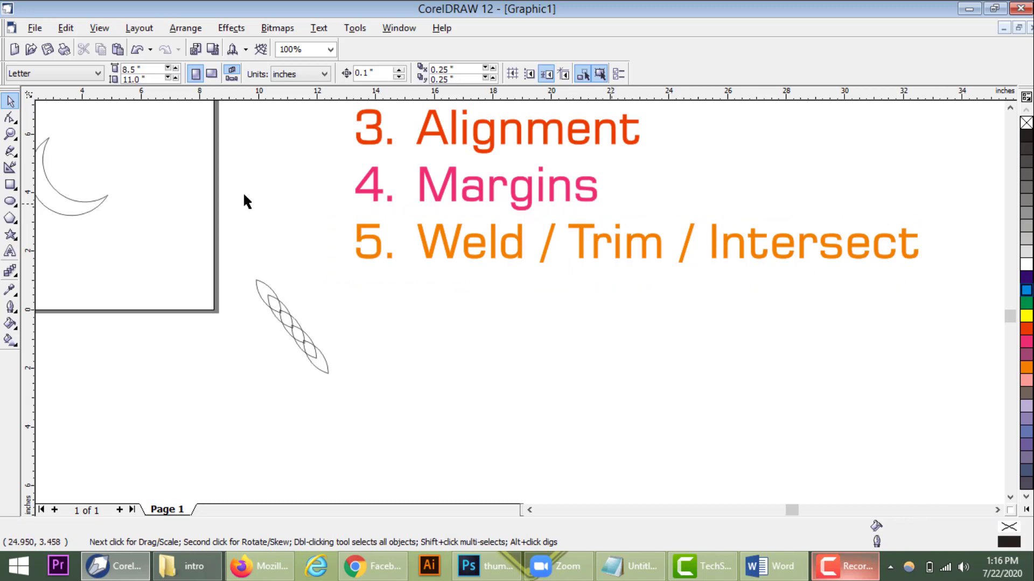
left_click_drag(343, 293, 961, 215)
scroll(654, 347, "down", 2)
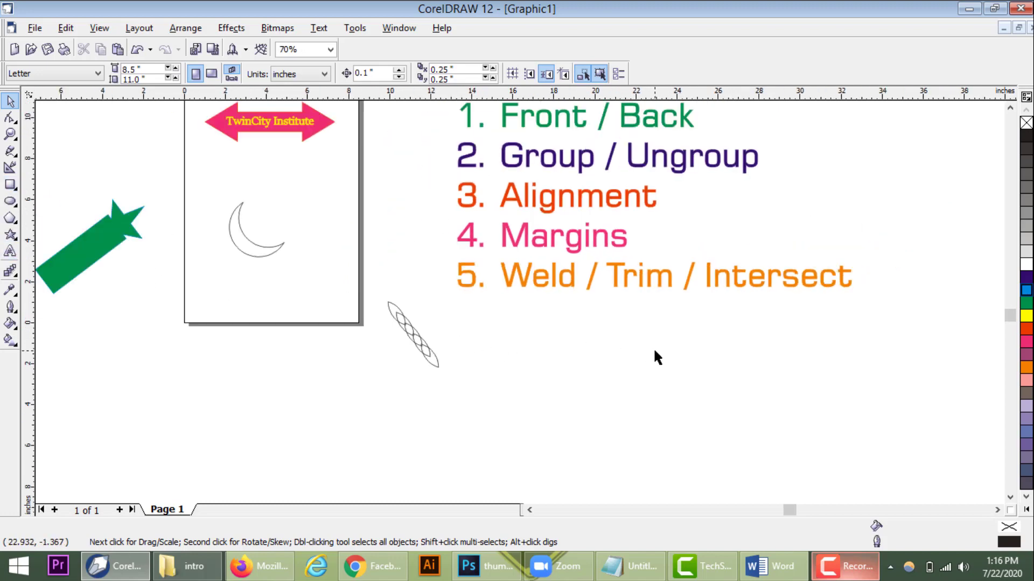
scroll(654, 358, "down", 1)
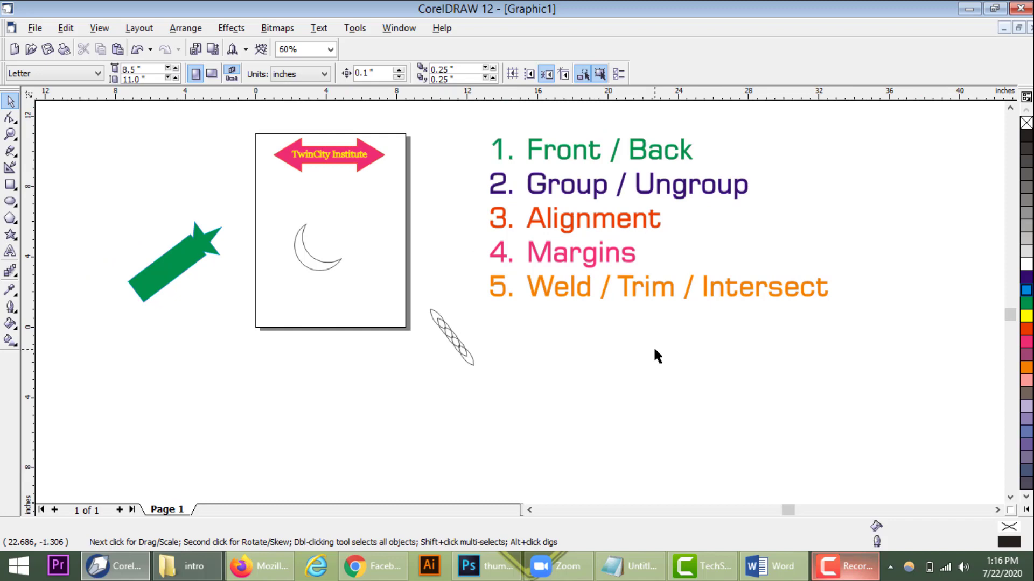